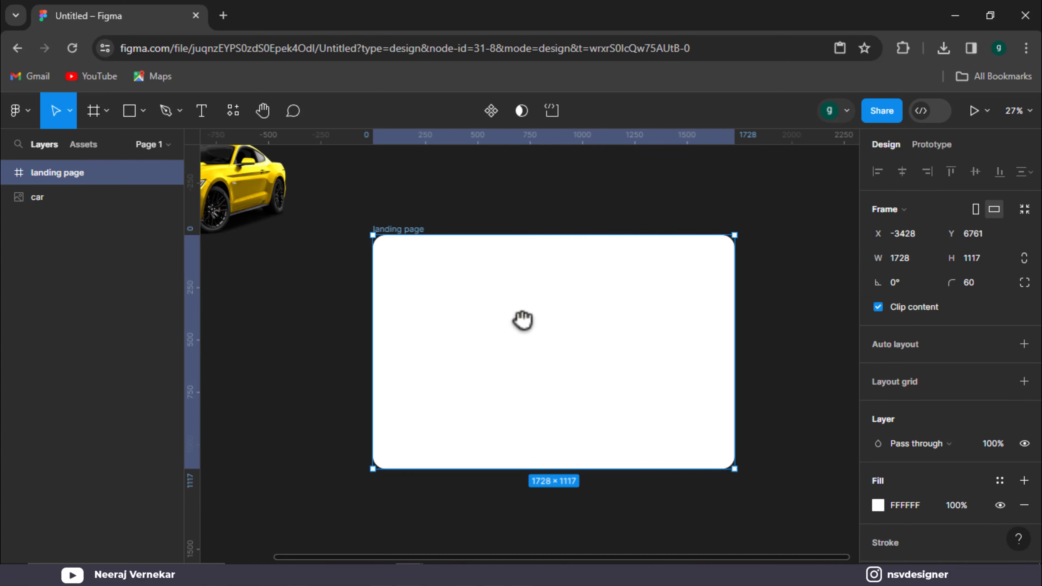
Fill the landing page frame with the dark navy library color.
{"action": "scroll", "coordinate": [518, 320], "scroll_direction": "right", "scroll_amount": 2}
{"action": "left_click", "coordinate": [877, 504]}
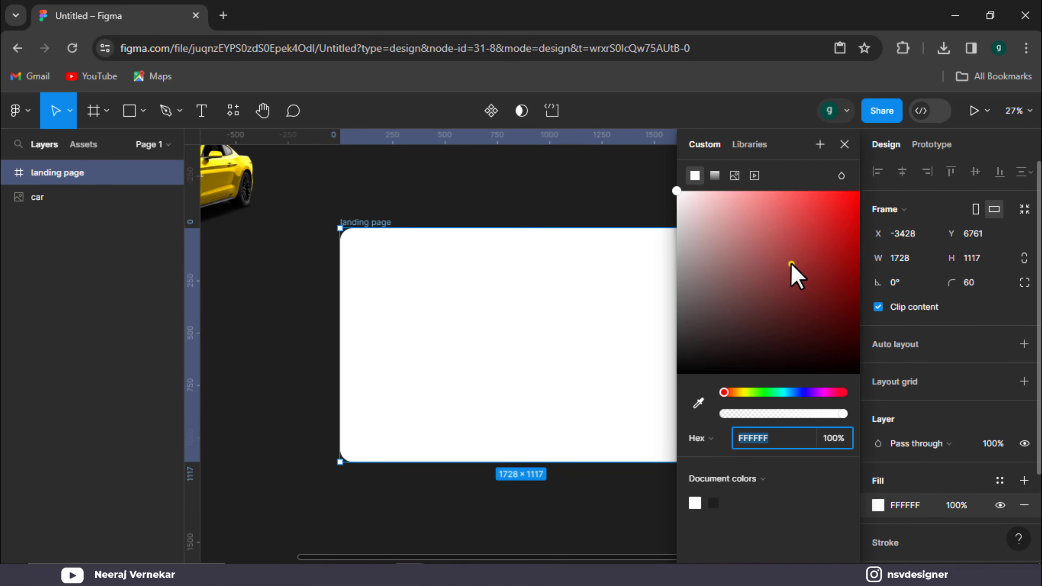
{"action": "left_click", "coordinate": [750, 144]}
{"action": "left_click", "coordinate": [699, 246]}
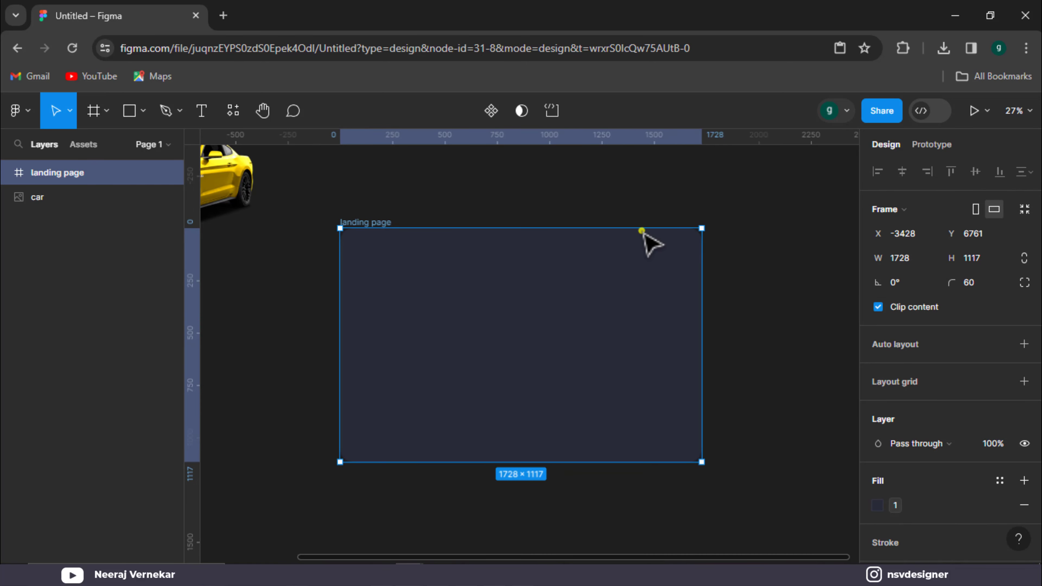
Move the car image into the landing page frame, placing it right of center at about X 623, Y 353.
{"action": "left_click", "coordinate": [569, 215]}
{"action": "mouse_move", "coordinate": [488, 217]}
{"action": "left_mouse_down"}
{"action": "mouse_move", "coordinate": [535, 209]}
{"action": "mouse_move", "coordinate": [476, 235]}
{"action": "mouse_move", "coordinate": [481, 223]}
{"action": "left_mouse_up"}
{"action": "scroll", "coordinate": [665, 466], "scroll_direction": "up", "scroll_amount": 1}
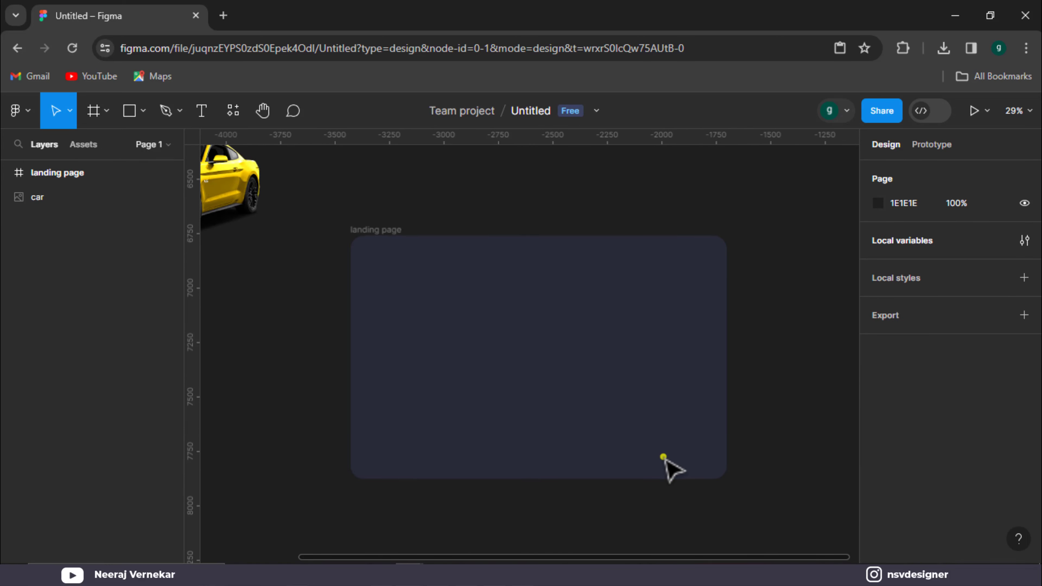
{"action": "left_click_drag", "start_coordinate": [244, 193], "coordinate": [606, 390]}
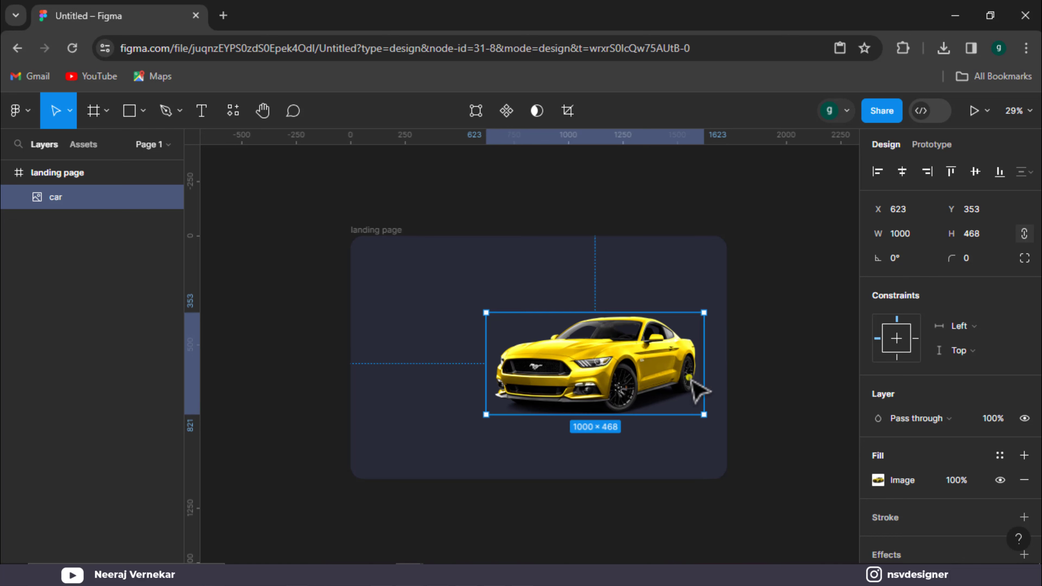
{"action": "left_click", "coordinate": [806, 372]}
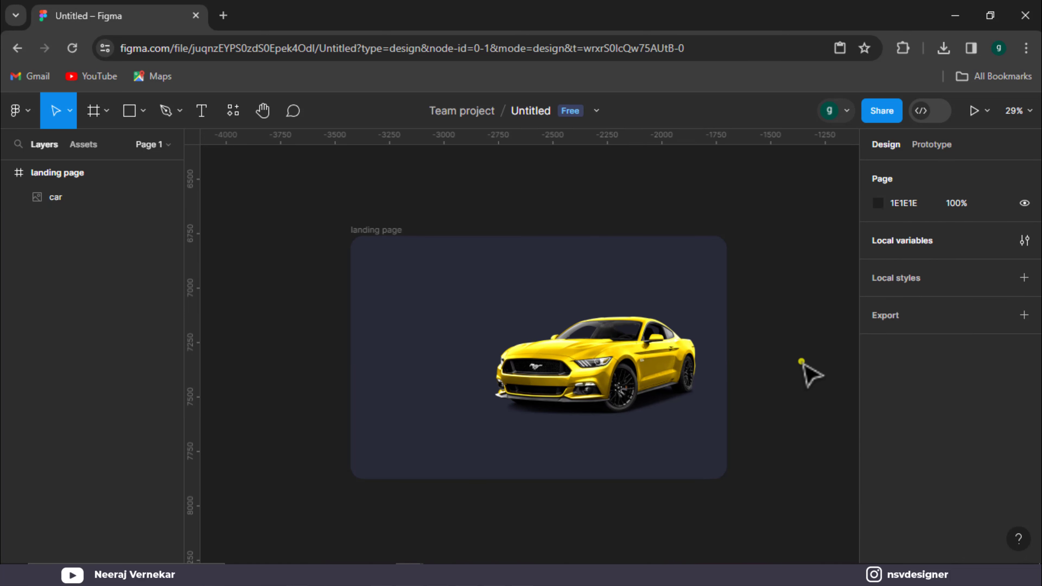
Draw a closed four-sided Pen shape about 1192 × 1209 over the frame's left part, with its right edge slanting across the car.
{"action": "left_click", "coordinate": [166, 112]}
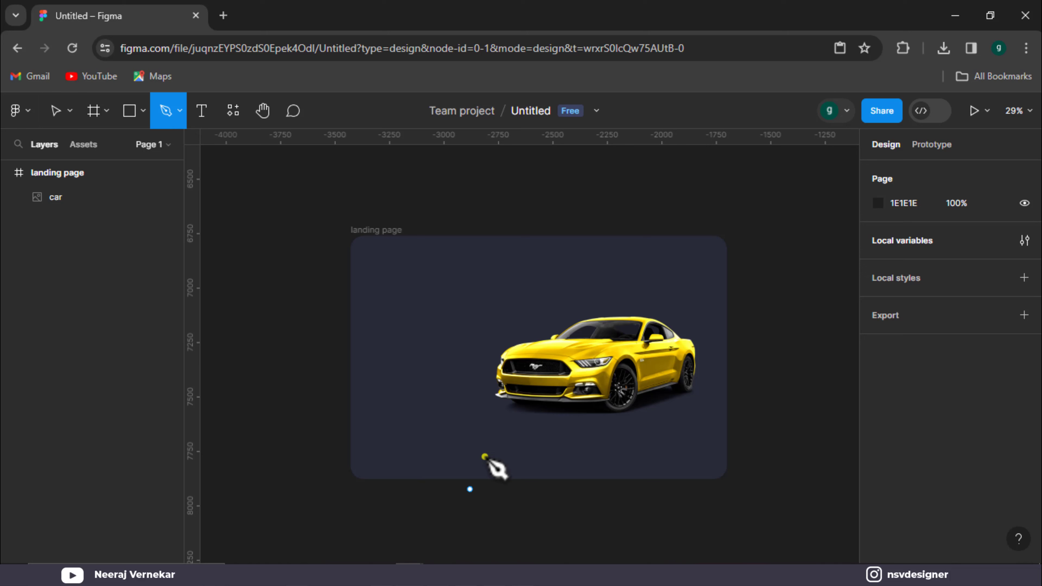
{"action": "left_click", "coordinate": [586, 226]}
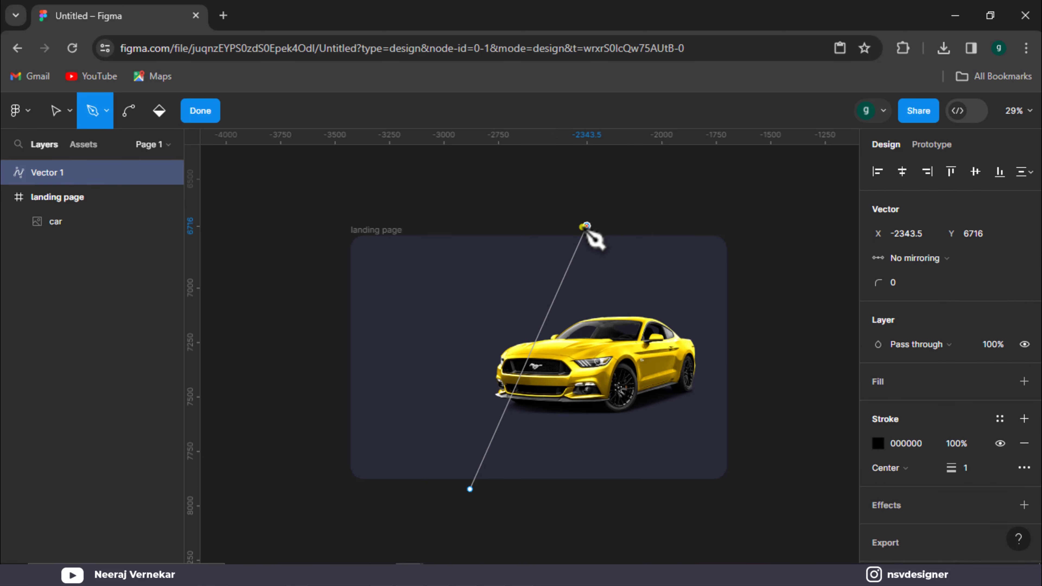
{"action": "left_click", "coordinate": [327, 225]}
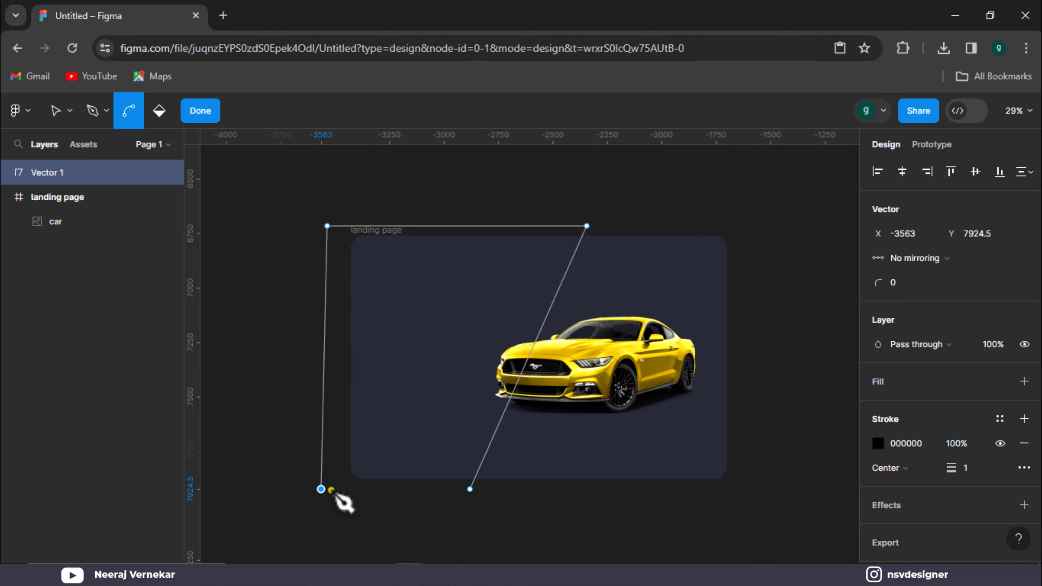
{"action": "left_click", "coordinate": [332, 489]}
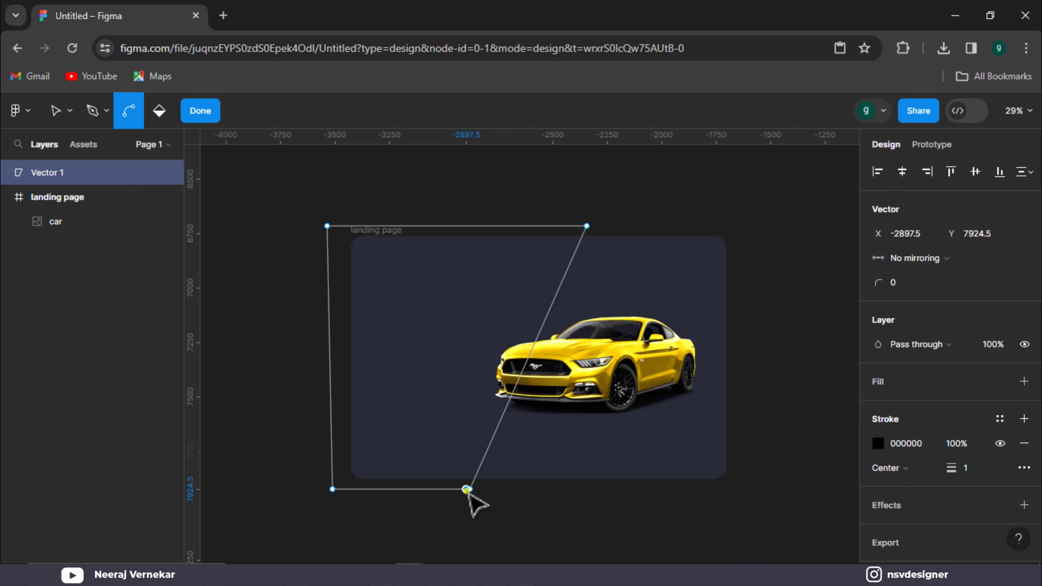
{"action": "left_click", "coordinate": [470, 489]}
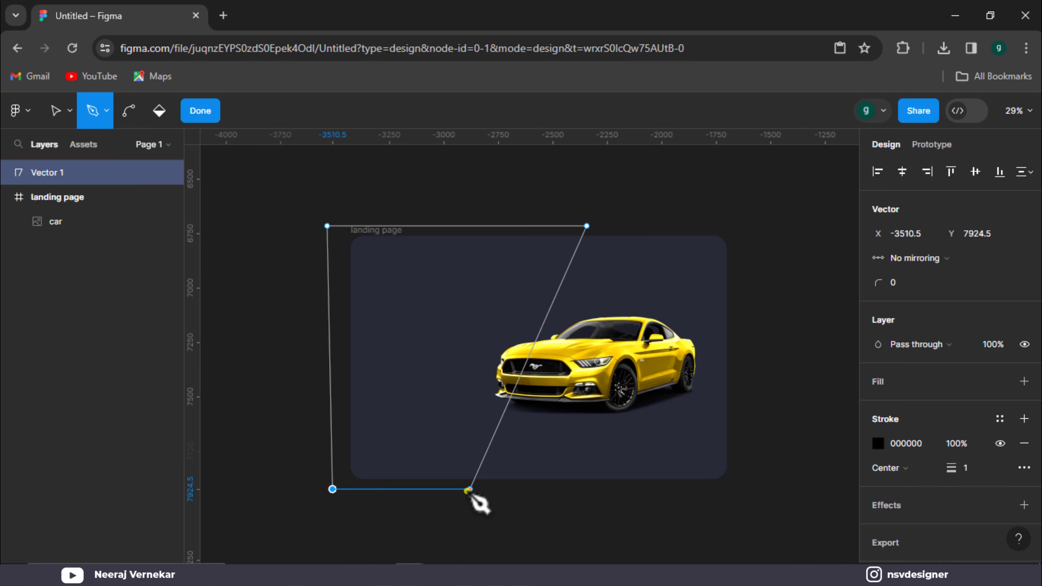
{"action": "left_click", "coordinate": [56, 111]}
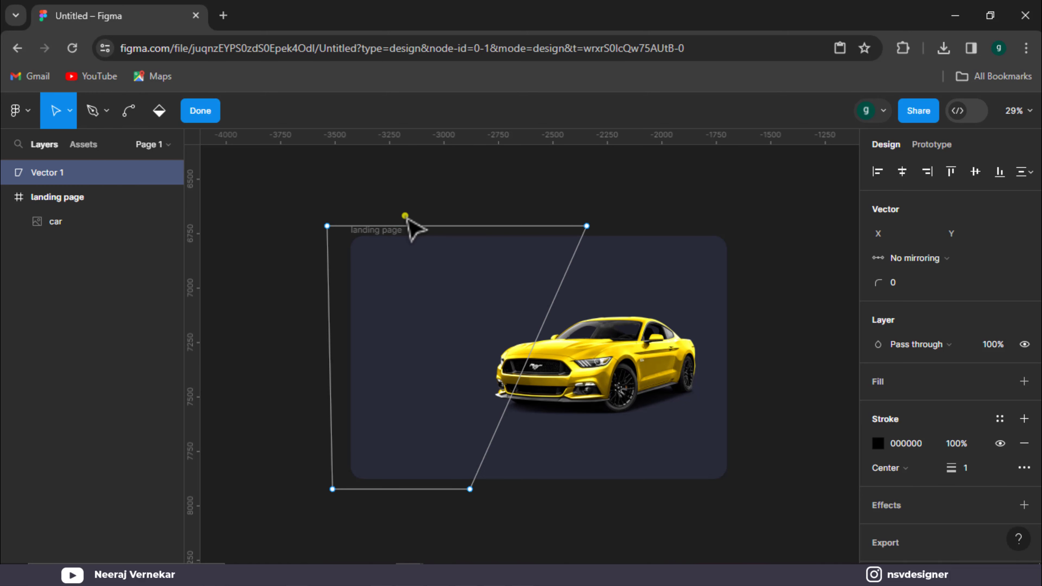
Remove the vector's stroke and fill it with yellow FFEB1B sampled from the car.
{"action": "left_click", "coordinate": [435, 226]}
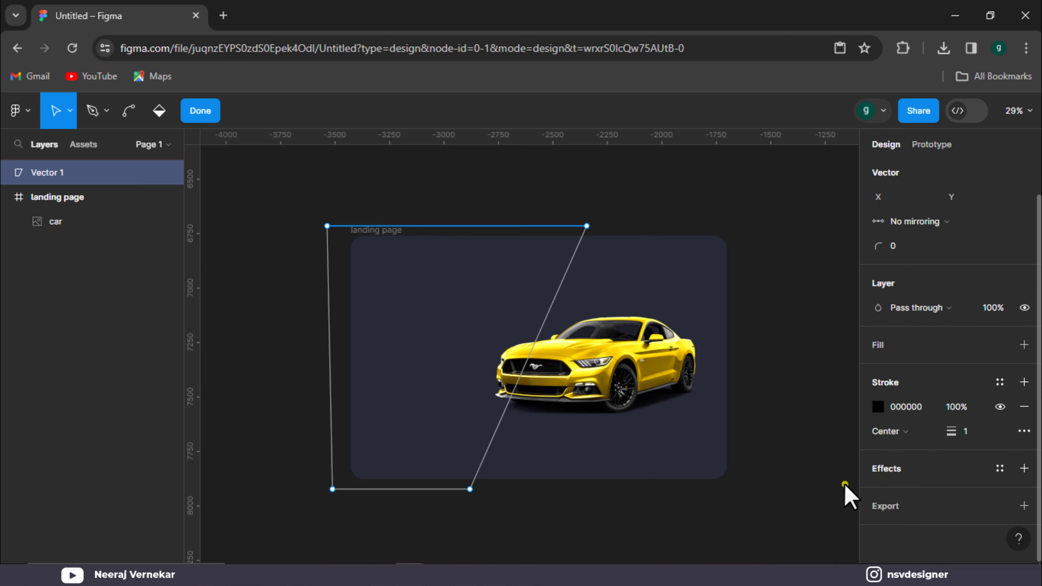
{"action": "left_click", "coordinate": [877, 406]}
{"action": "left_click", "coordinate": [1025, 407]}
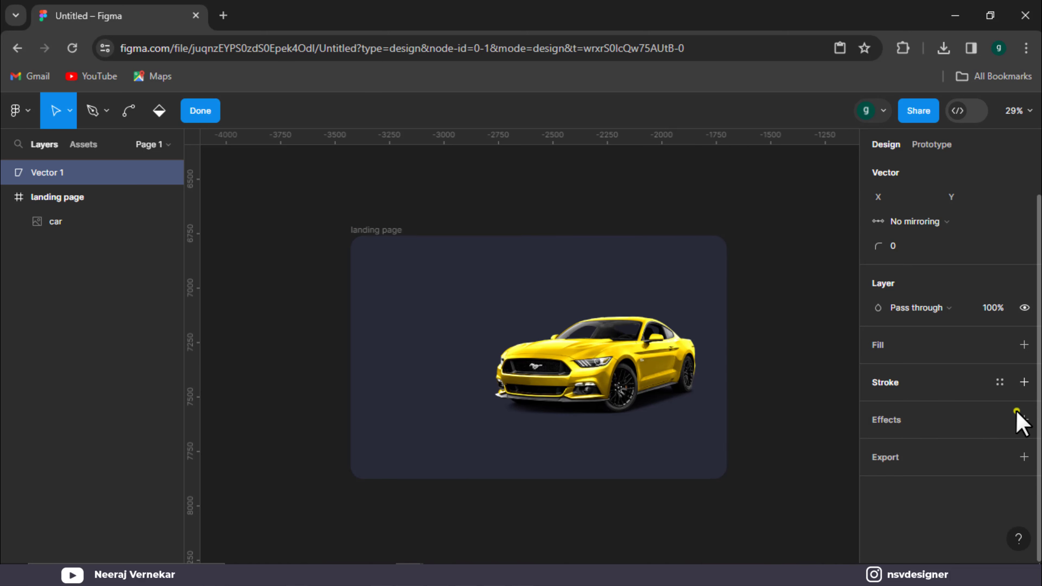
{"action": "left_click", "coordinate": [884, 357]}
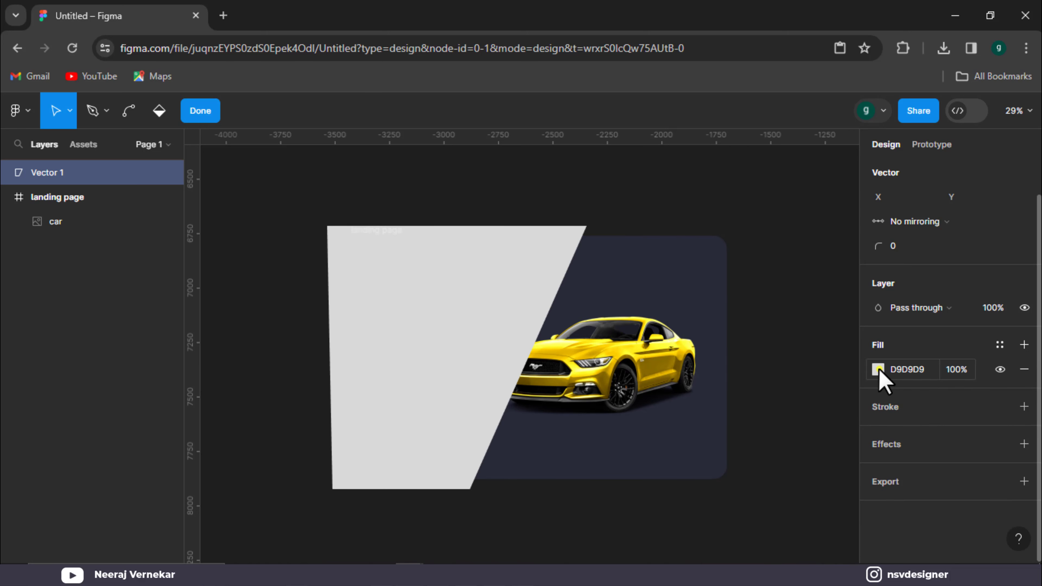
{"action": "left_click", "coordinate": [878, 369]}
{"action": "left_click", "coordinate": [697, 402]}
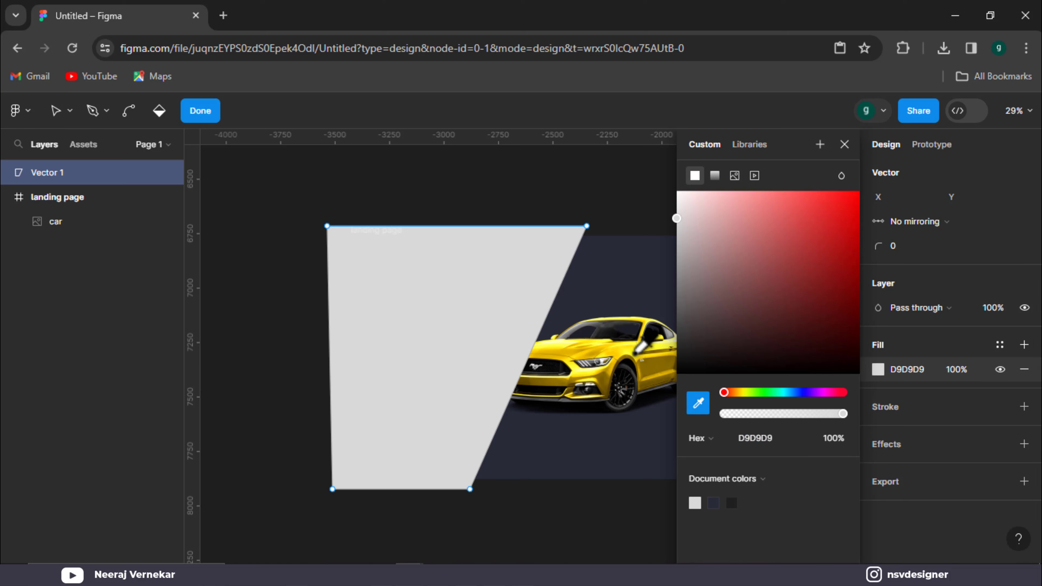
{"action": "left_click", "coordinate": [637, 349]}
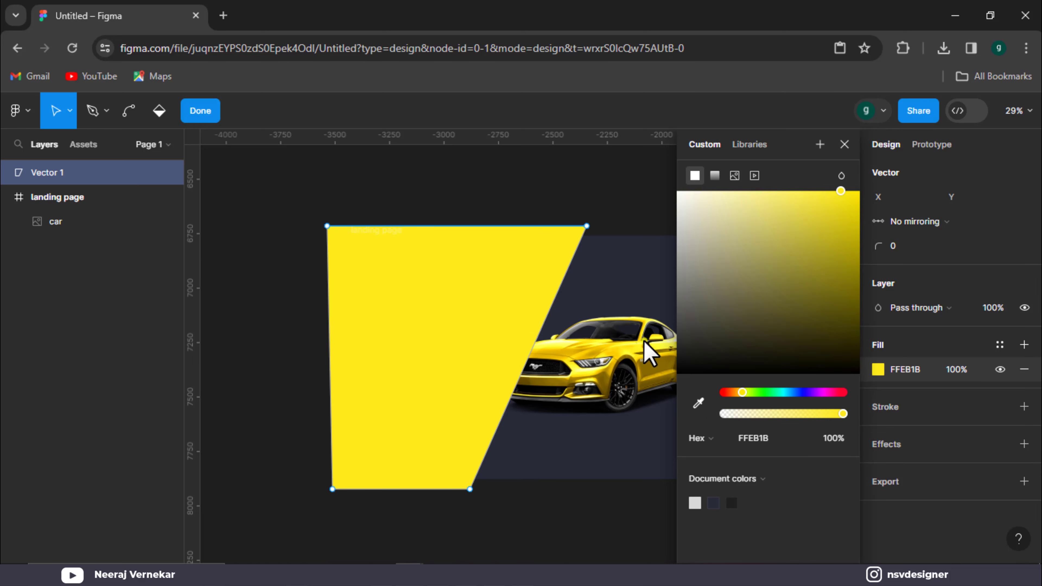
{"action": "left_click", "coordinate": [844, 144]}
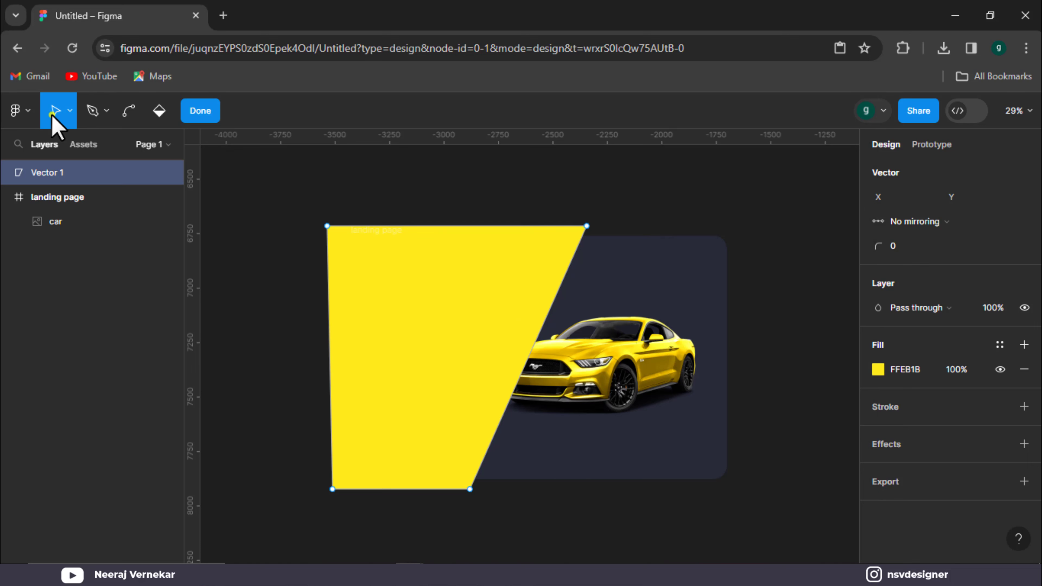
Finish editing the vector path and scale the yellow shape down to about 784 × 796.
{"action": "left_click", "coordinate": [205, 121]}
{"action": "left_click", "coordinate": [305, 204]}
{"action": "left_click_drag", "start_coordinate": [379, 261], "coordinate": [433, 277]}
{"action": "left_click_drag", "start_coordinate": [473, 334], "coordinate": [465, 372]}
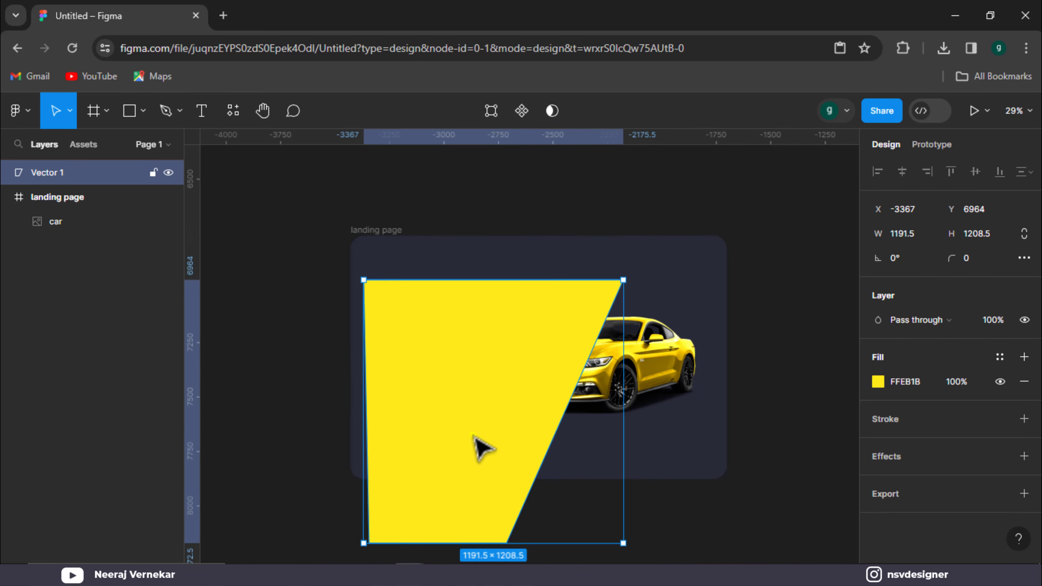
{"action": "left_click_drag", "start_coordinate": [473, 437], "coordinate": [484, 398]}
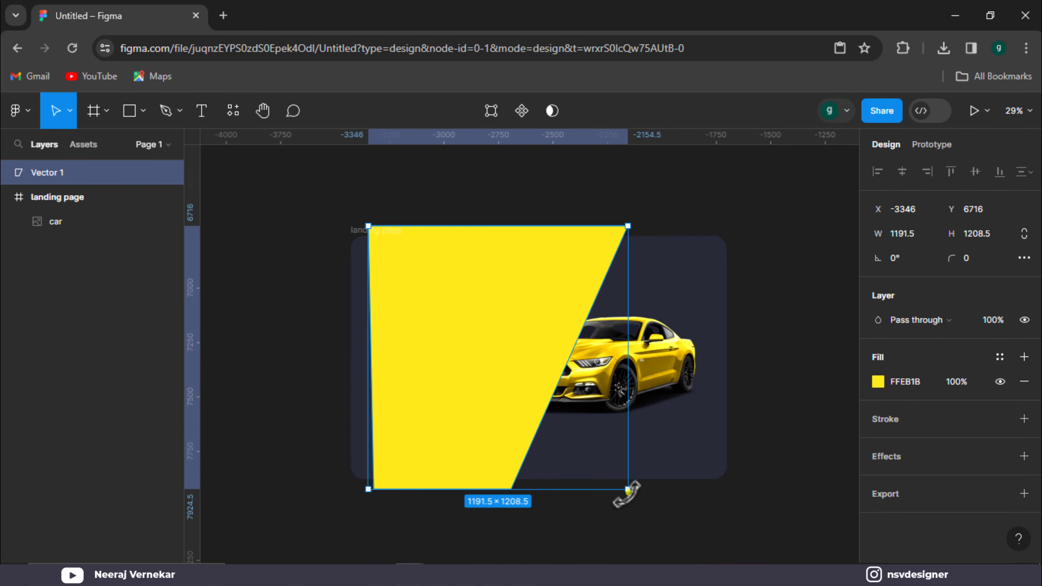
{"action": "left_click_drag", "start_coordinate": [627, 489], "coordinate": [608, 469]}
{"action": "left_click_drag", "start_coordinate": [484, 411], "coordinate": [344, 304]}
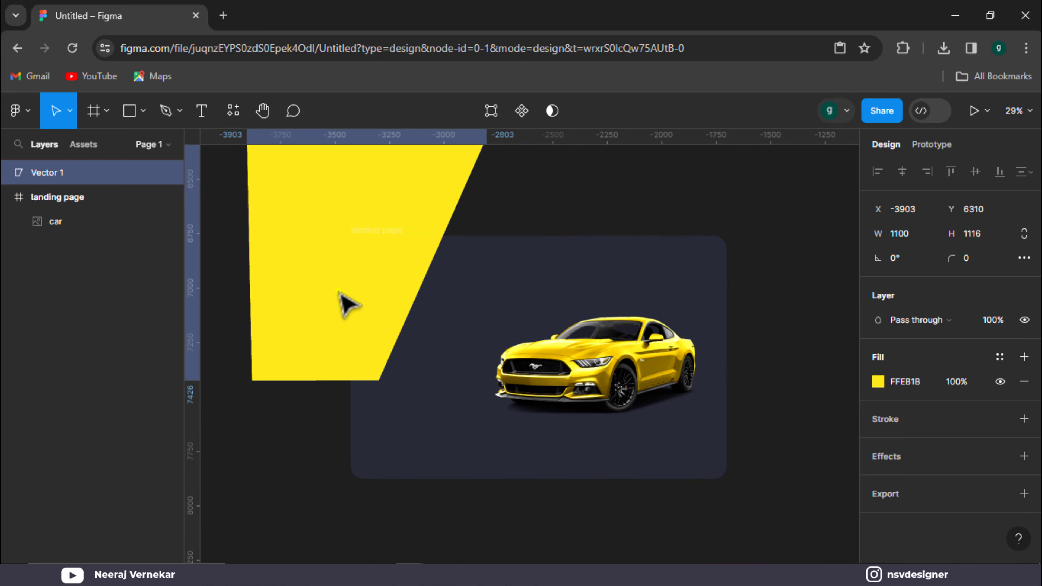
{"action": "left_click_drag", "start_coordinate": [483, 376], "coordinate": [435, 334]}
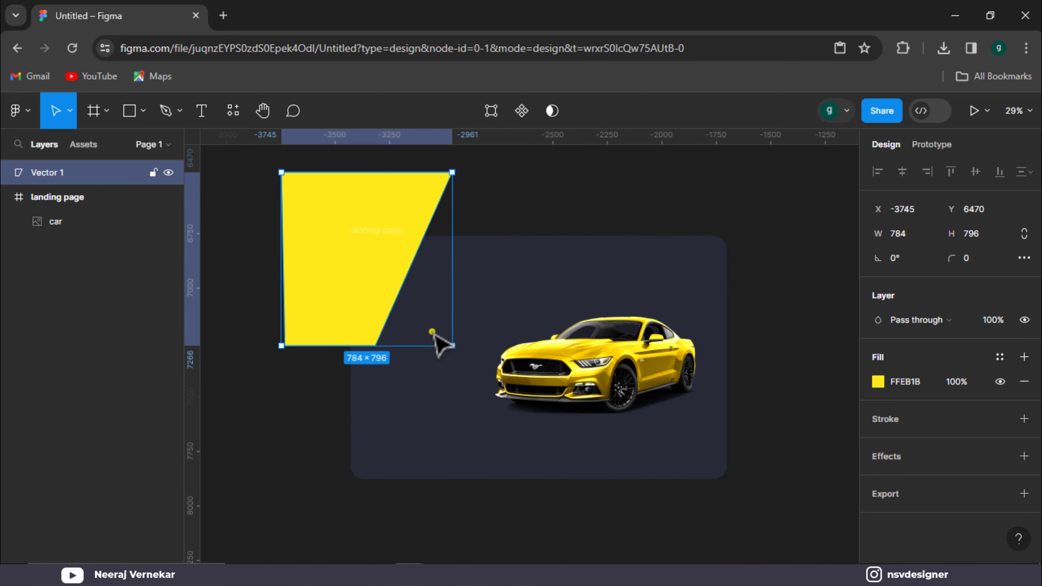
Nest the yellow shape inside the landing page frame behind the car, enlarging it to about 1176 × 1194.
{"action": "left_click_drag", "start_coordinate": [367, 330], "coordinate": [454, 403]}
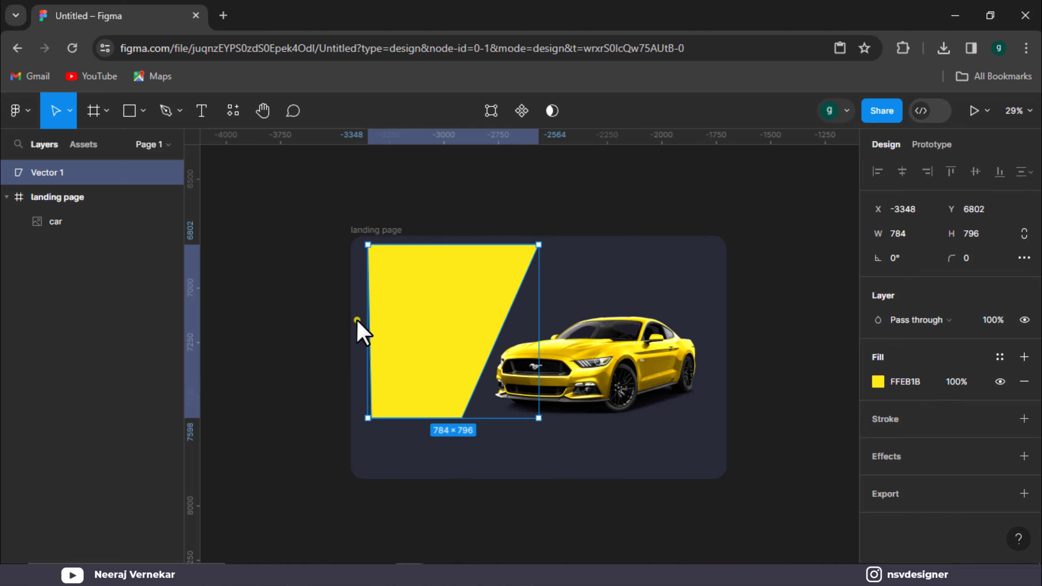
{"action": "left_click_drag", "start_coordinate": [111, 172], "coordinate": [112, 222]}
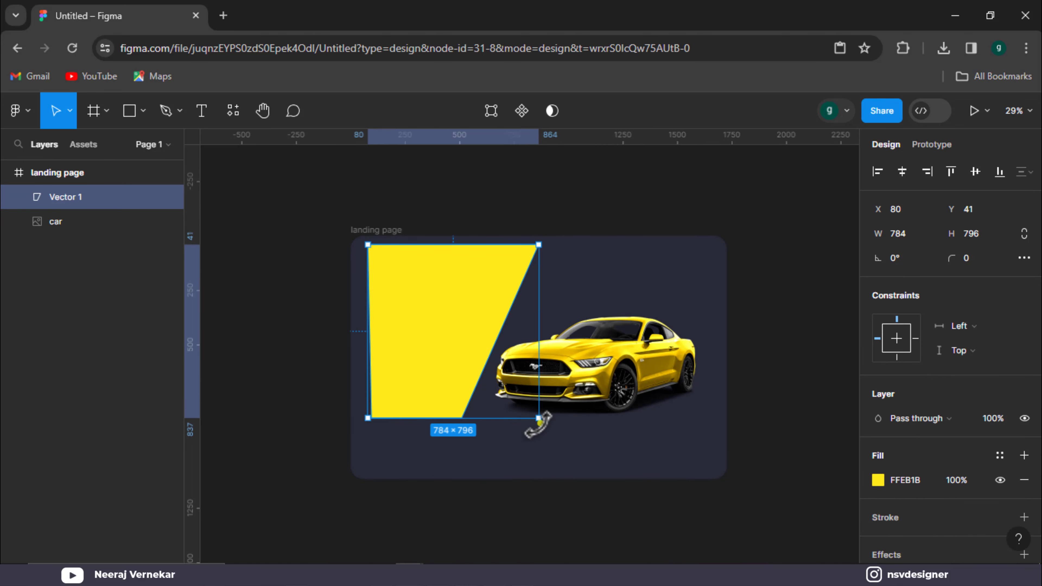
{"action": "left_click_drag", "start_coordinate": [539, 423], "coordinate": [581, 453]}
{"action": "left_click_drag", "start_coordinate": [390, 296], "coordinate": [103, 247]}
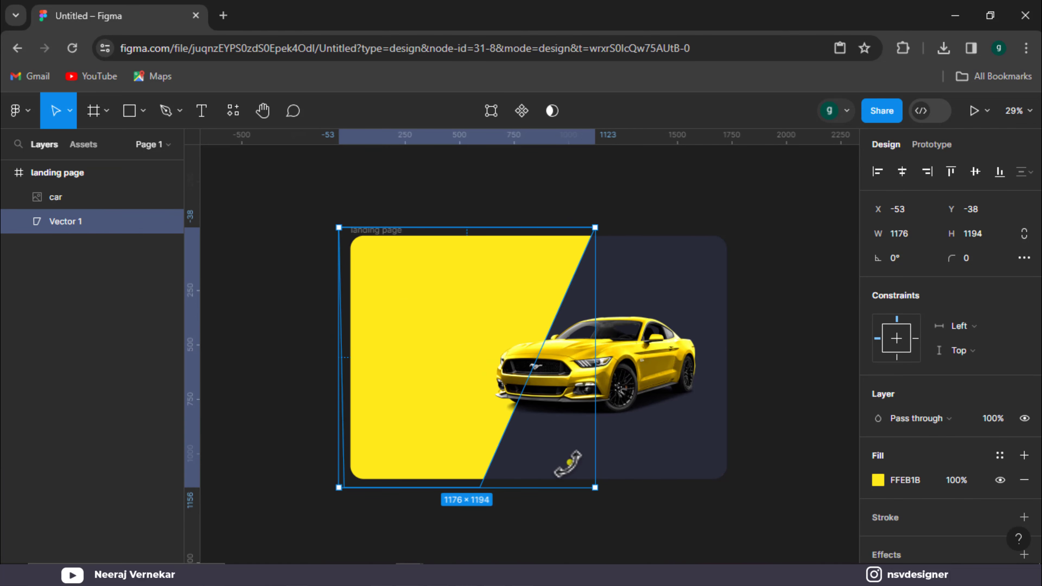
Enlarge the yellow shape to about 1288 × 1308 and position it at X -123, Y -67 to cover the frame's left side.
{"action": "left_click_drag", "start_coordinate": [599, 490], "coordinate": [611, 503]}
{"action": "left_click", "coordinate": [646, 493]}
{"action": "left_click_drag", "start_coordinate": [448, 328], "coordinate": [447, 339]}
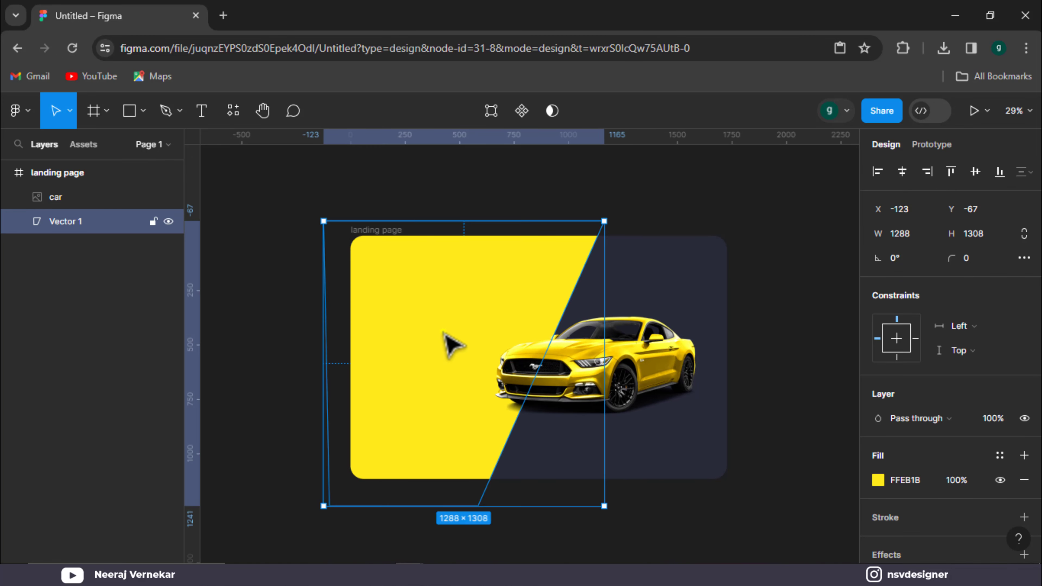
Try to sample a new fill for the background shape from the car's bodywork, picking 836500.
{"action": "left_click", "coordinate": [877, 481]}
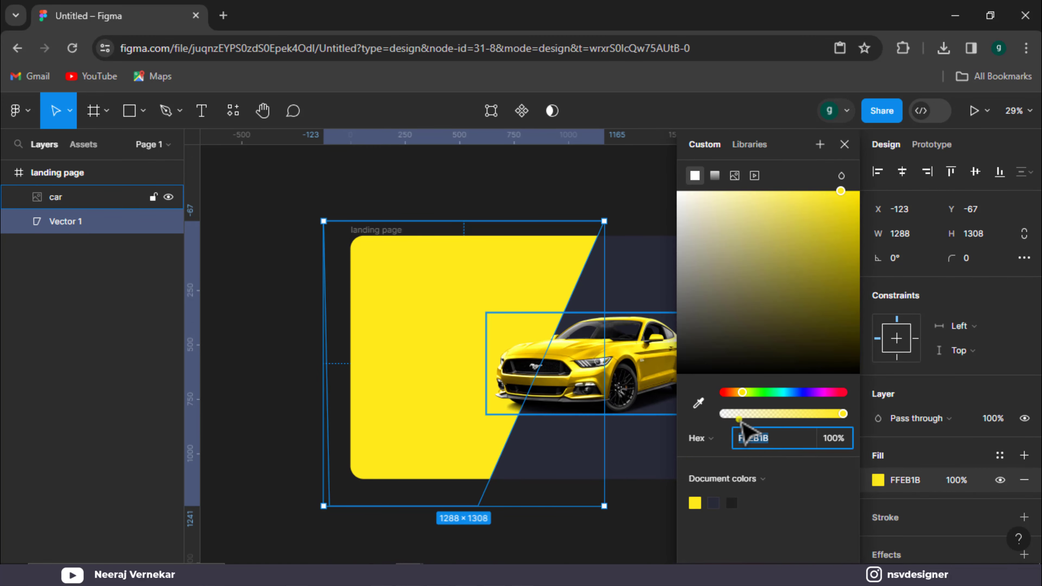
{"action": "left_click", "coordinate": [698, 402]}
{"action": "left_click", "coordinate": [648, 364]}
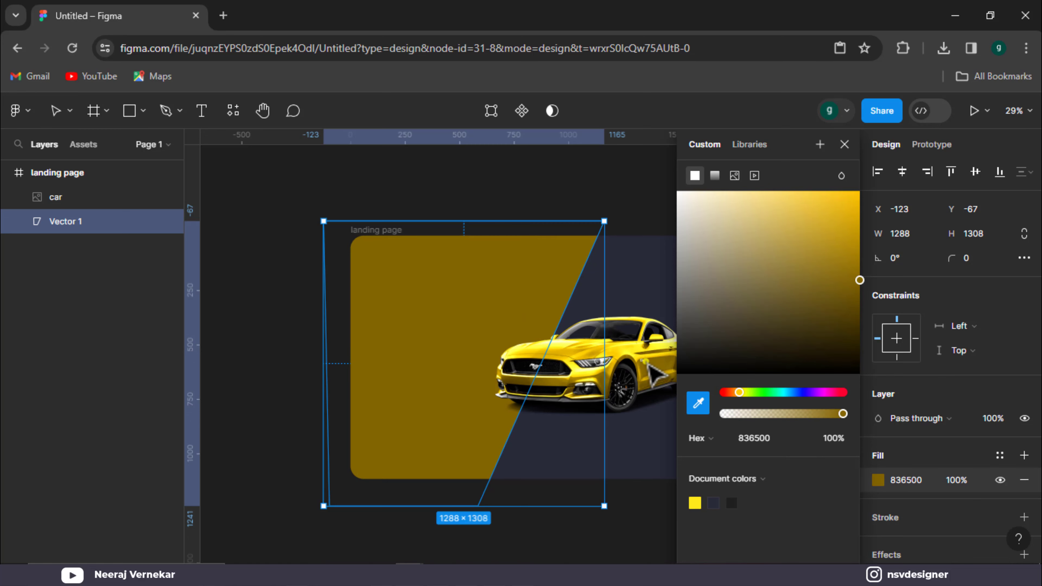
{"action": "left_click", "coordinate": [699, 404]}
{"action": "left_click", "coordinate": [661, 347]}
Sample yellow FFDC0C from the car's bodywork as the background shape's fill.
{"action": "scroll", "coordinate": [632, 385], "scroll_direction": "up", "scroll_amount": 5}
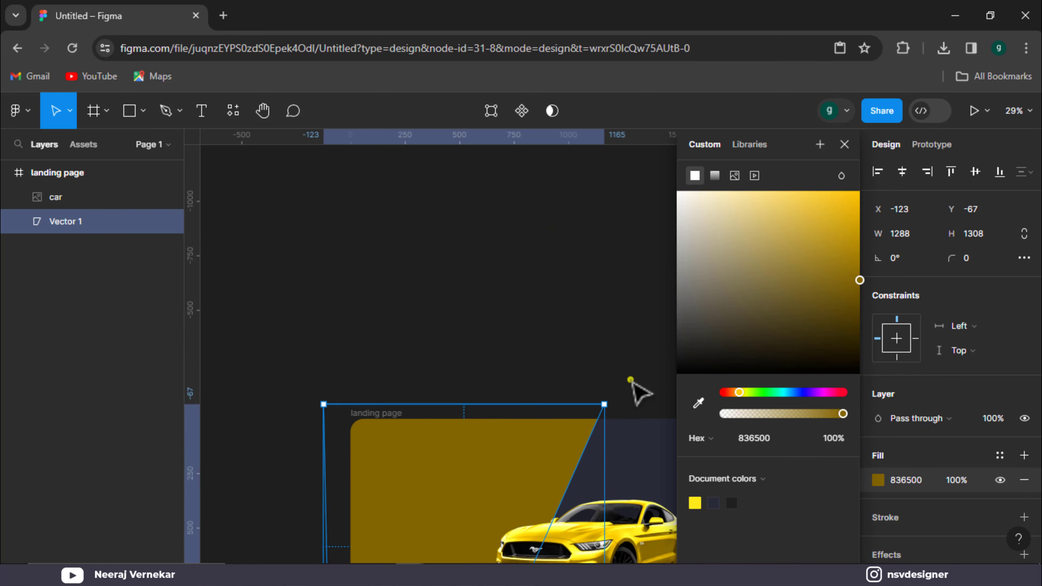
{"action": "scroll", "coordinate": [631, 381], "scroll_direction": "up", "scroll_amount": 5}
{"action": "left_click", "coordinate": [698, 403]}
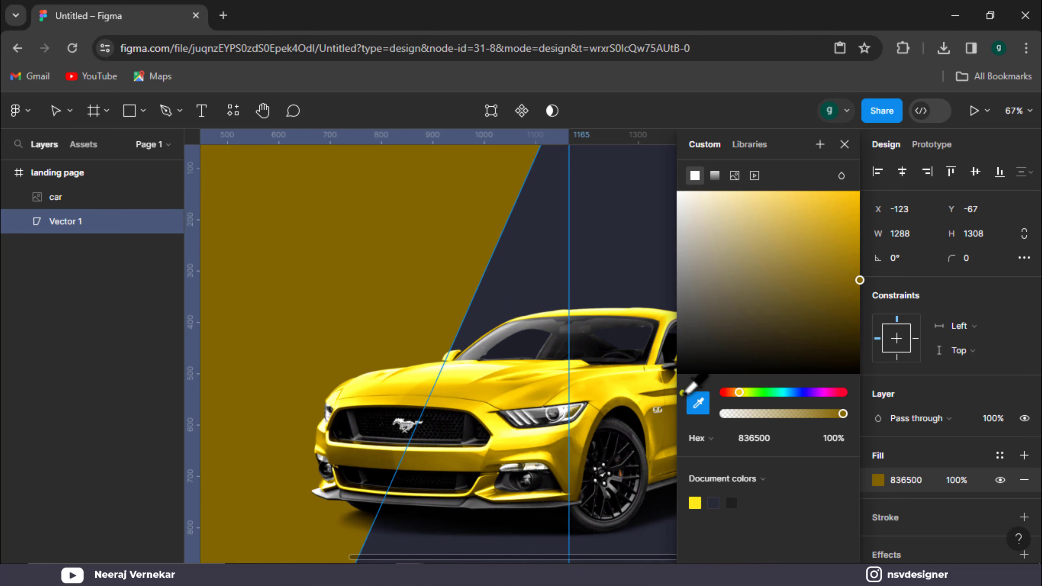
{"action": "left_click", "coordinate": [642, 391]}
{"action": "left_click", "coordinate": [698, 403]}
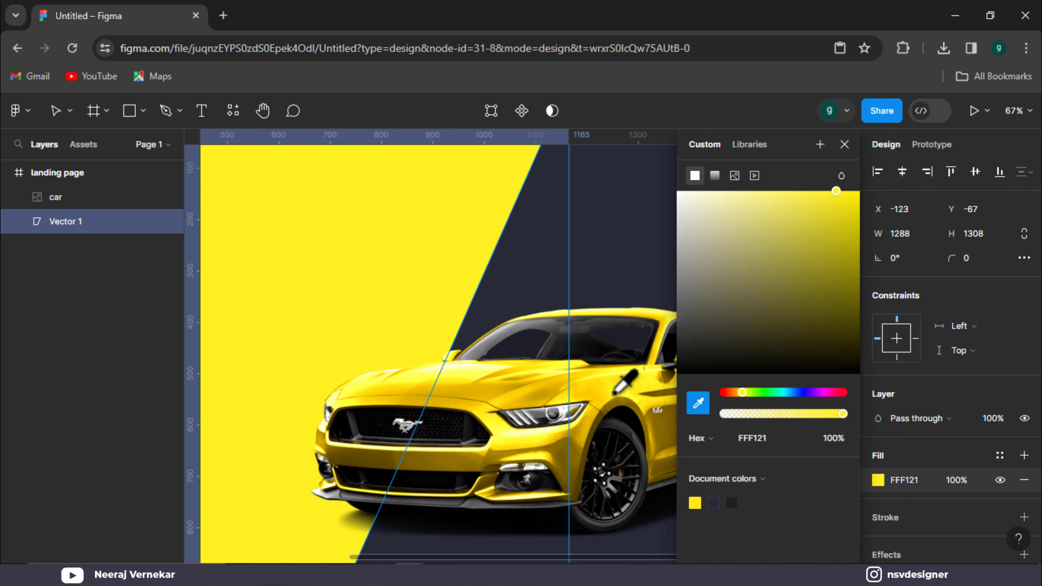
{"action": "left_click", "coordinate": [615, 391]}
{"action": "scroll", "coordinate": [606, 353], "scroll_direction": "down", "scroll_amount": 5}
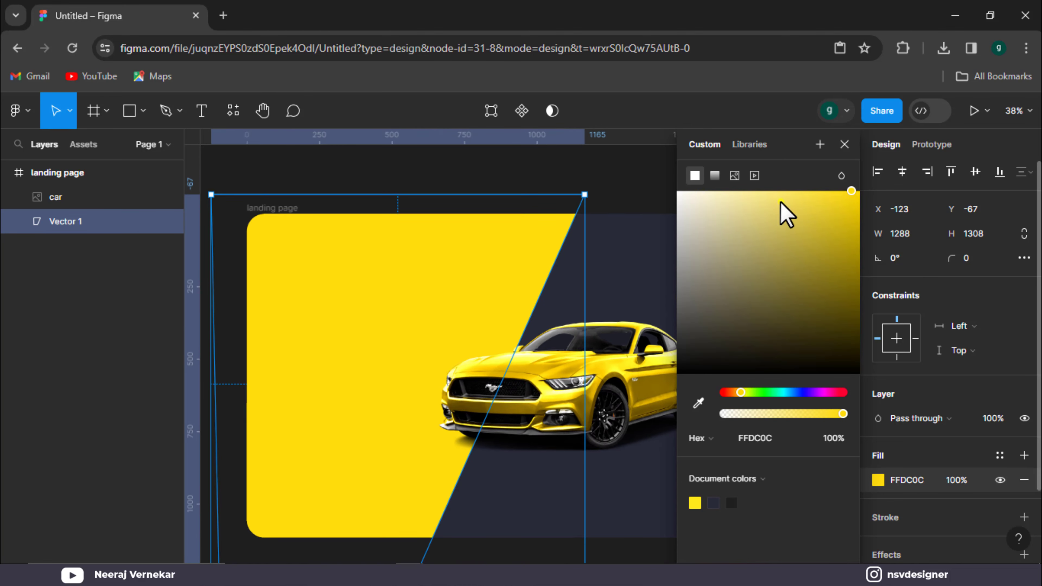
{"action": "left_click", "coordinate": [843, 145]}
{"action": "left_click", "coordinate": [769, 173]}
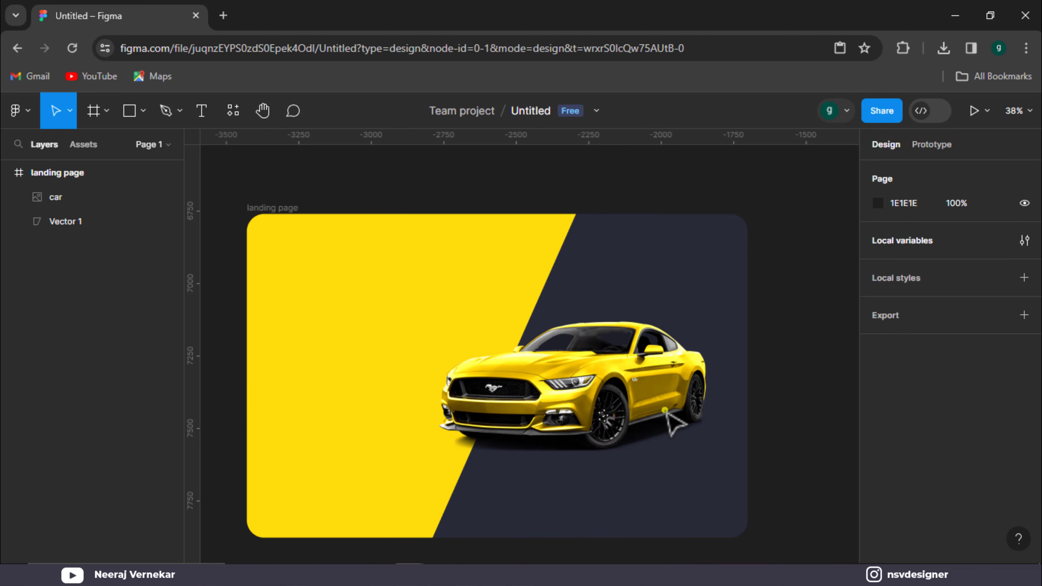
Create a vertically flipped copy of the car and place it directly beneath the original at X 644 as a reflection.
{"action": "left_click", "coordinate": [665, 410]}
{"action": "left_click_drag", "start_coordinate": [624, 408], "coordinate": [650, 425]}
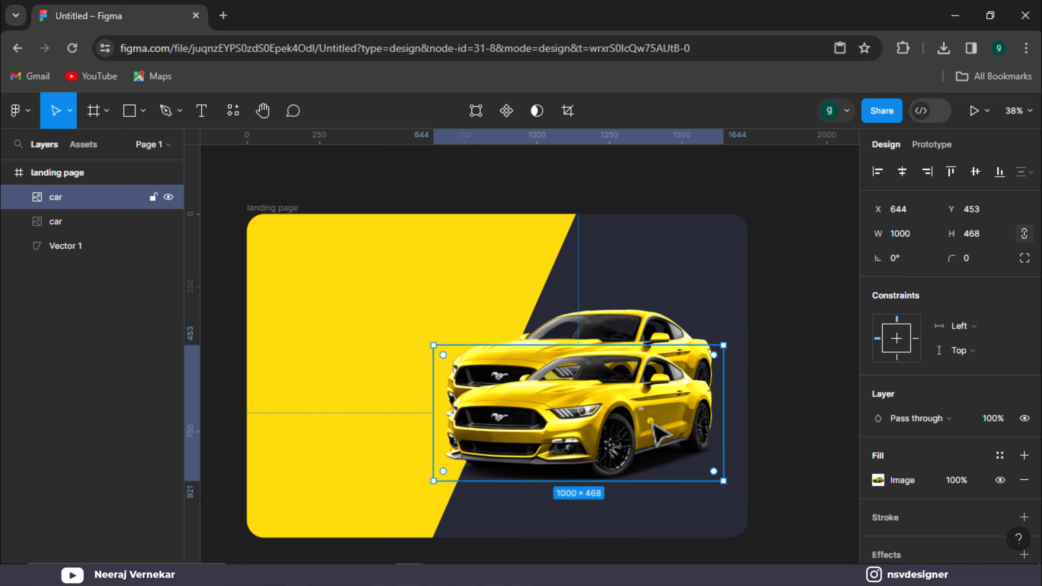
{"action": "right_click", "coordinate": [648, 427]}
{"action": "left_click", "coordinate": [682, 541]}
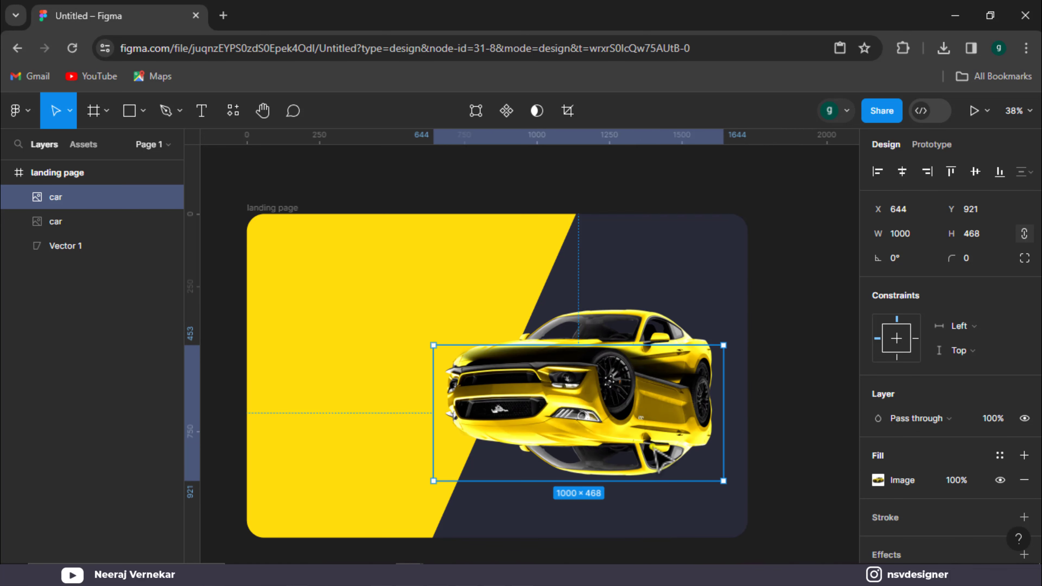
{"action": "left_click_drag", "start_coordinate": [628, 422], "coordinate": [624, 479]}
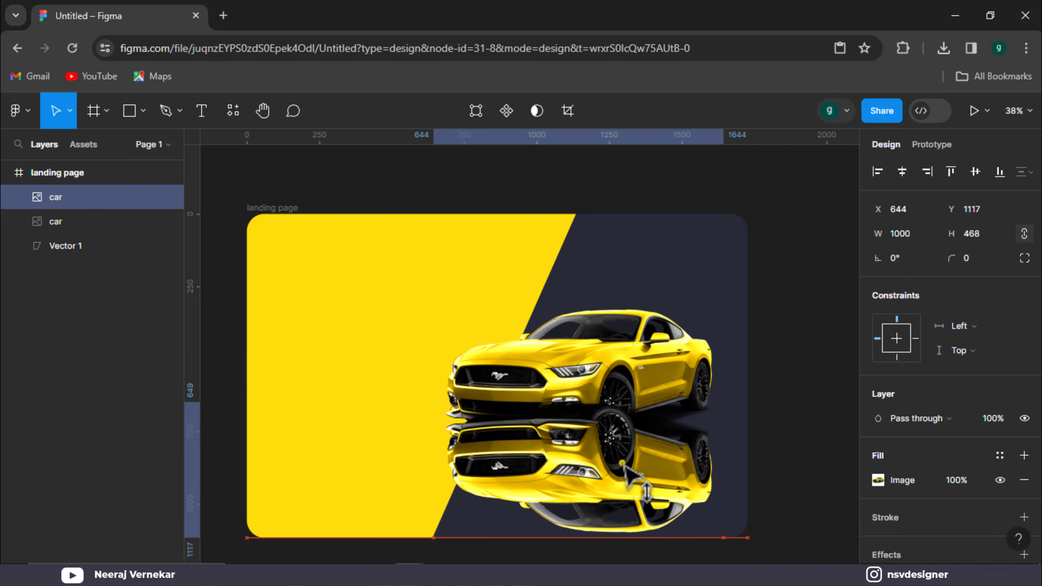
Move the flipped car layer below the original car in the stacking order.
{"action": "left_click_drag", "start_coordinate": [97, 200], "coordinate": [98, 228]}
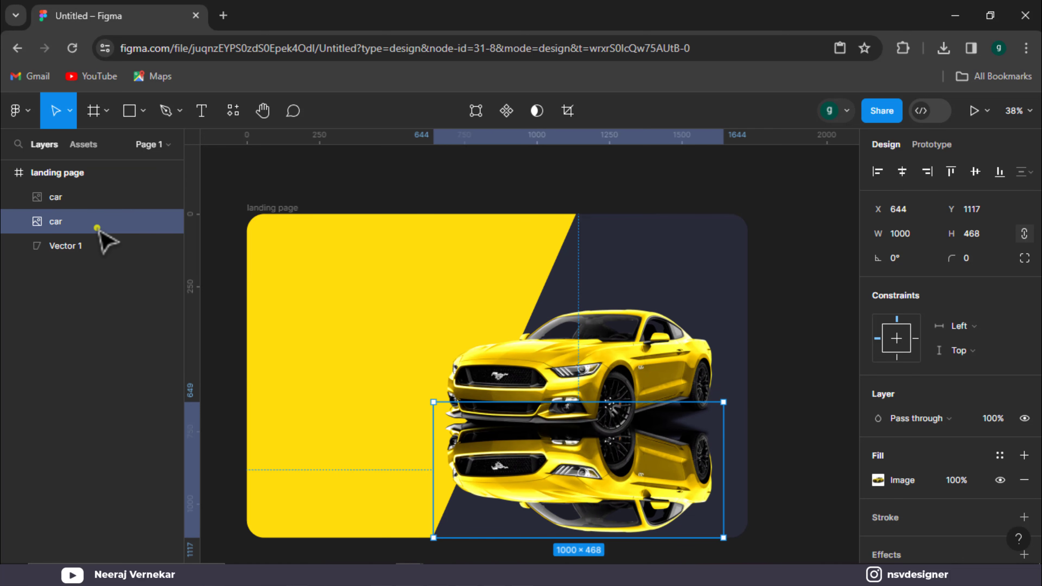
{"action": "scroll", "coordinate": [472, 369], "scroll_direction": "down", "scroll_amount": 1}
{"action": "scroll", "coordinate": [934, 522], "scroll_direction": "down", "scroll_amount": 3}
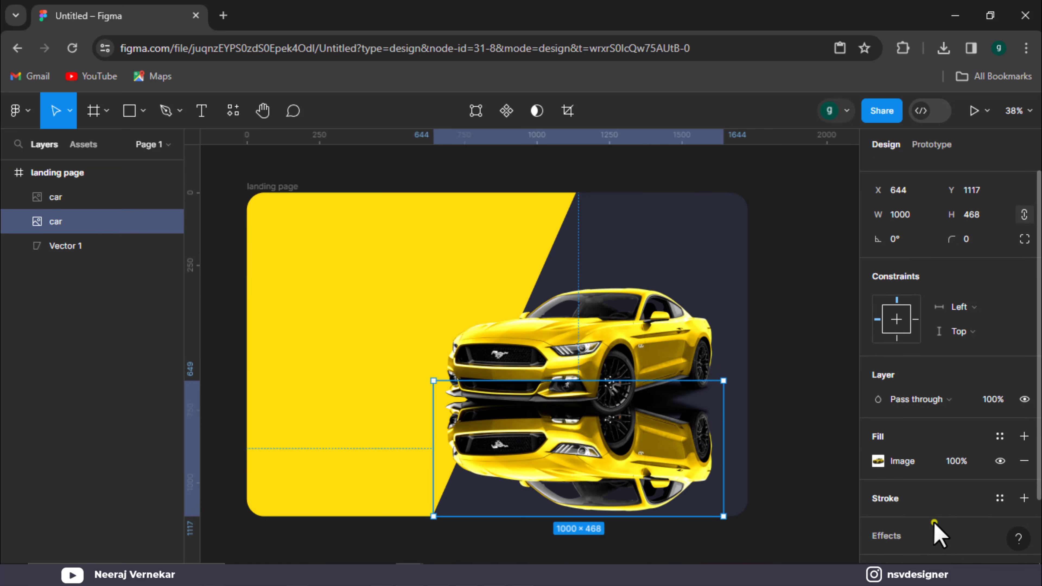
{"action": "left_click", "coordinate": [1025, 505]}
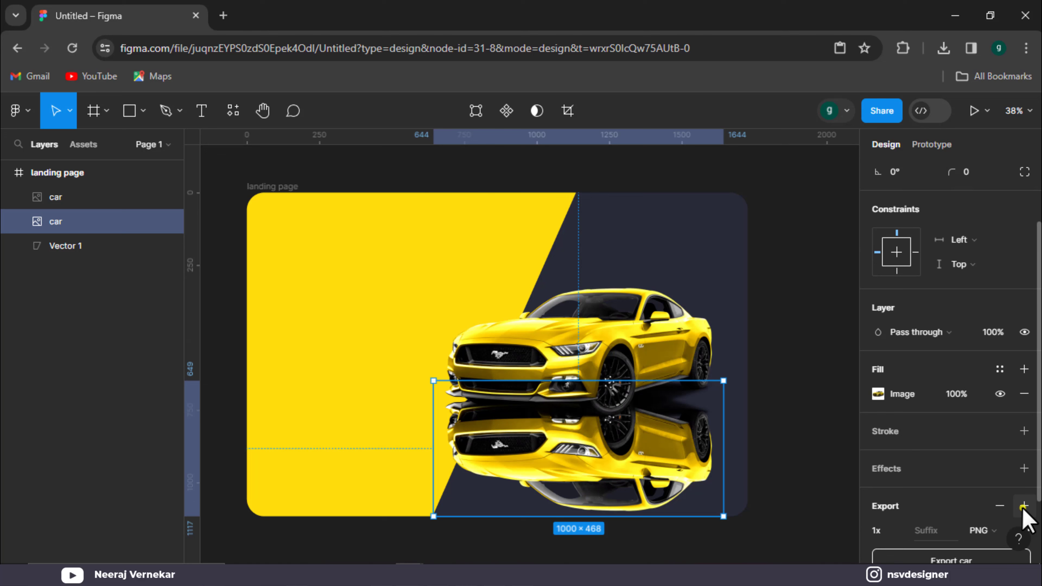
{"action": "scroll", "coordinate": [1022, 509], "scroll_direction": "down", "scroll_amount": 2}
{"action": "left_click", "coordinate": [1000, 421]}
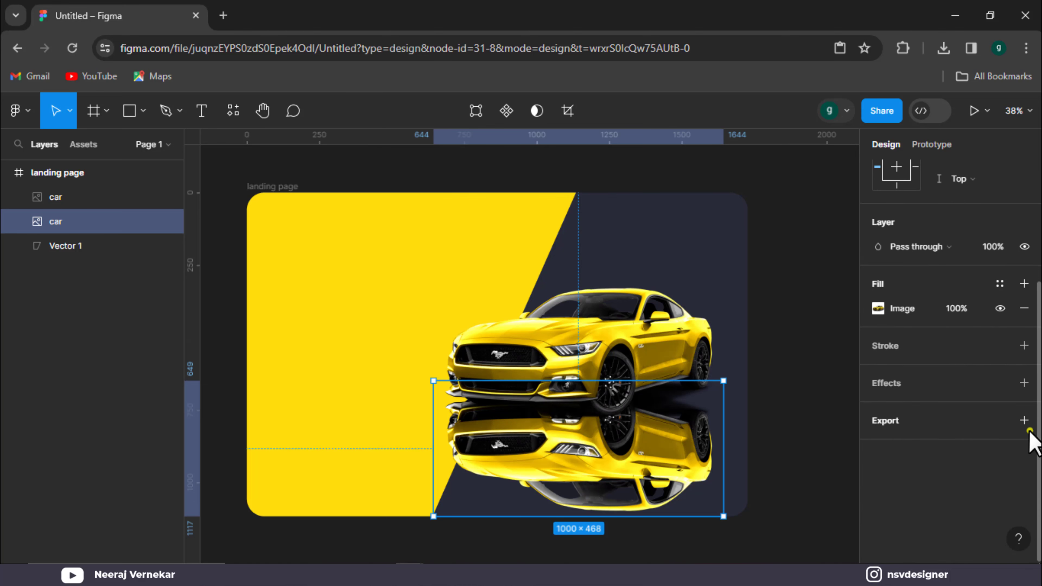
Add a Layer blur effect to the flipped car reflection and set its blur to 147.7.
{"action": "left_click", "coordinate": [1024, 383]}
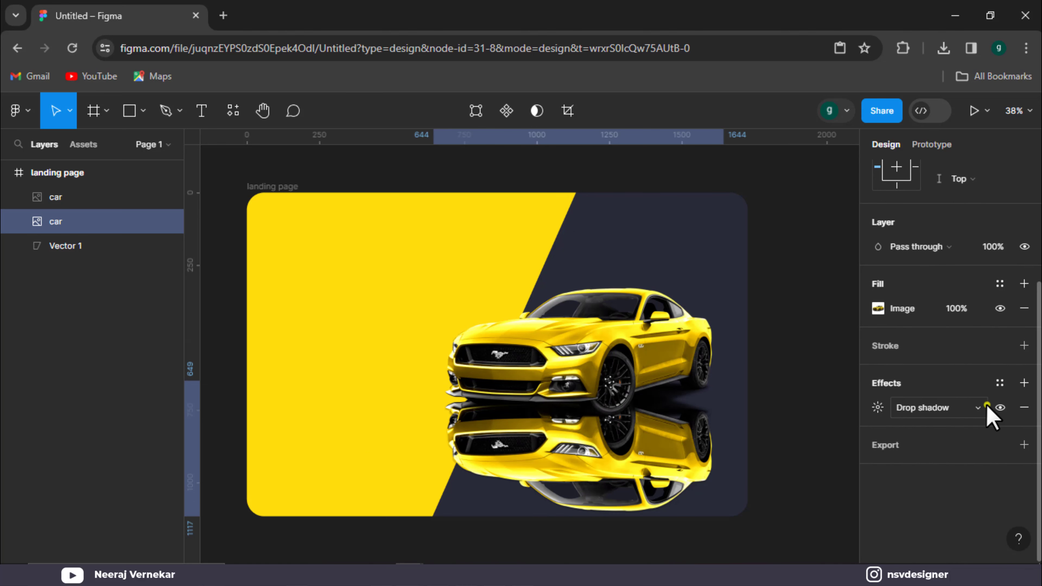
{"action": "left_click", "coordinate": [986, 408]}
{"action": "left_click", "coordinate": [966, 427]}
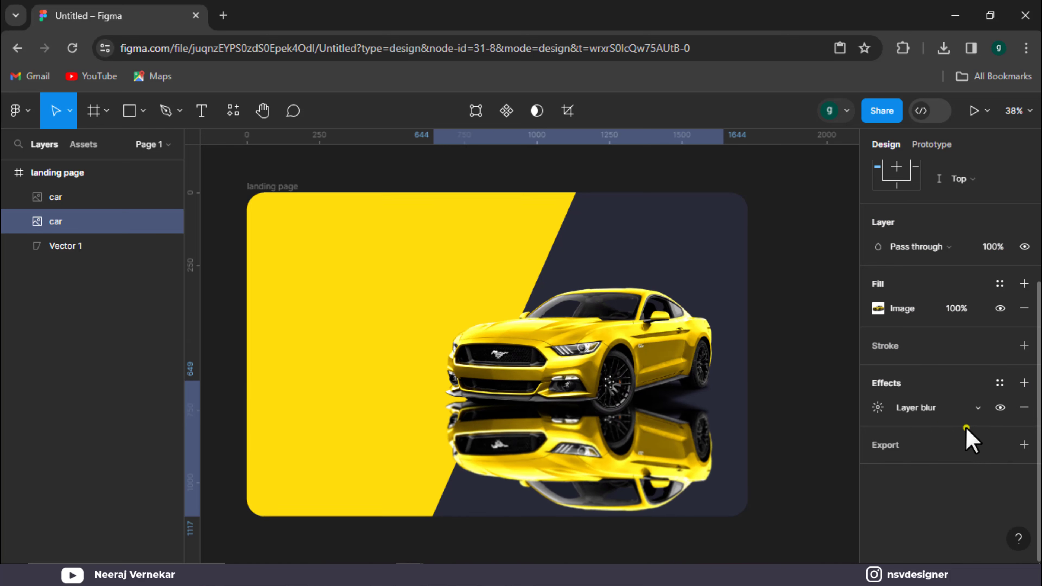
{"action": "left_click", "coordinate": [878, 407]}
{"action": "left_click_drag", "start_coordinate": [686, 447], "coordinate": [777, 317]}
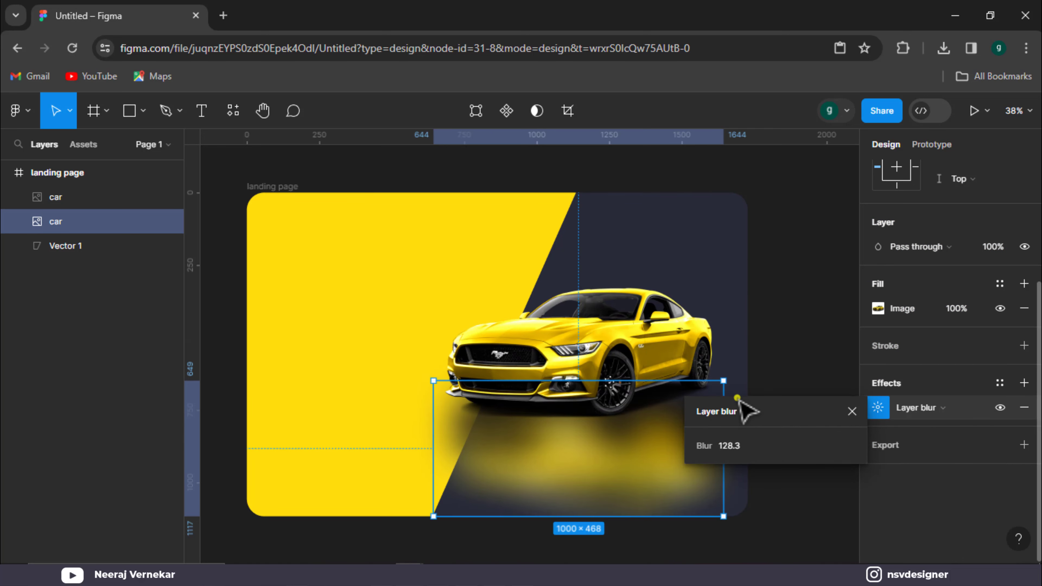
{"action": "left_click_drag", "start_coordinate": [710, 451], "coordinate": [770, 451]}
{"action": "left_click_drag", "start_coordinate": [898, 446], "coordinate": [996, 441]}
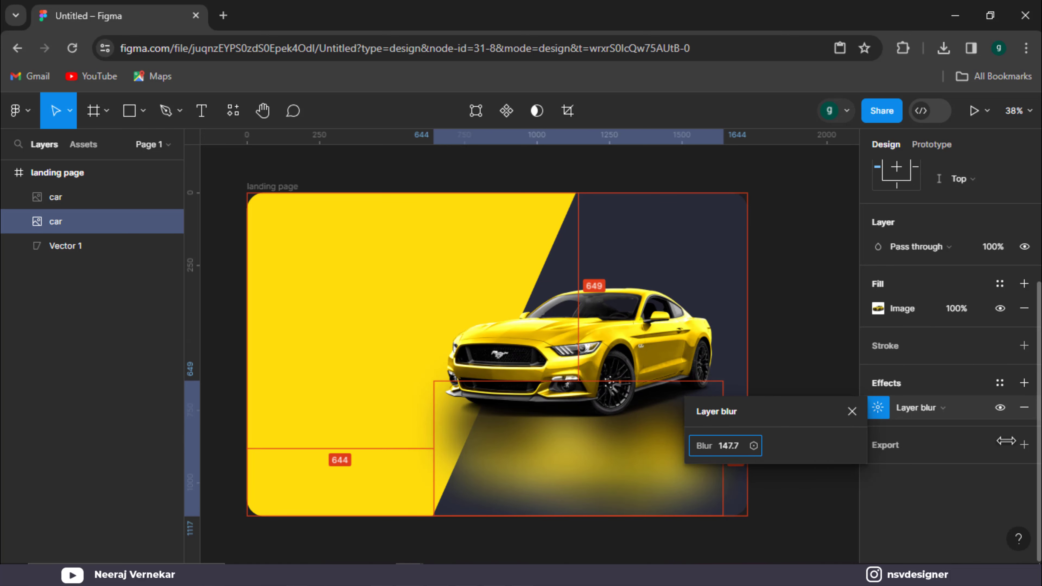
{"action": "left_click", "coordinate": [737, 474]}
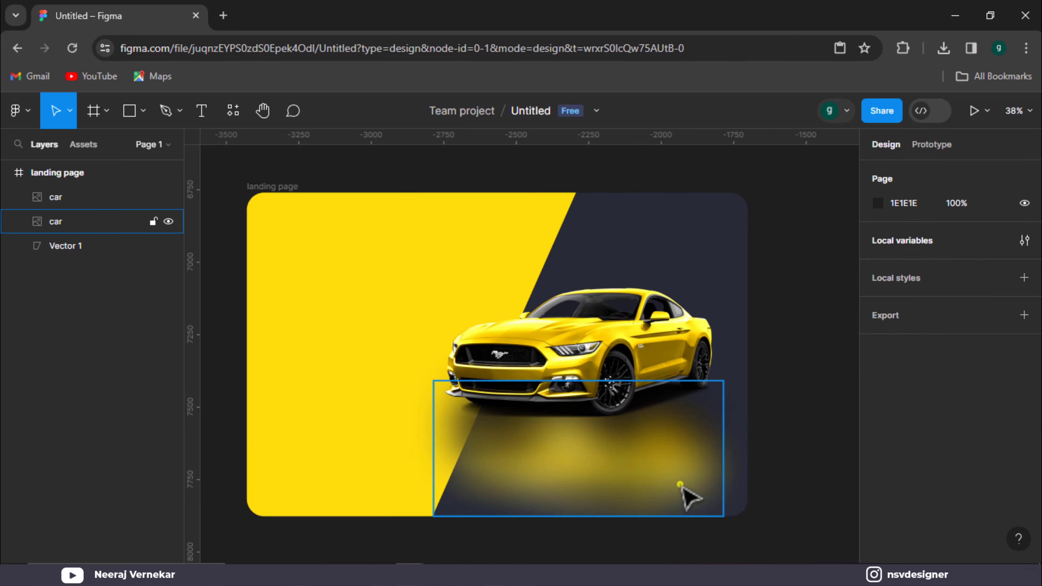
Reposition the blurred reflection to X 665, Y 1041 under the car and fine-tune its layer blur.
{"action": "left_click", "coordinate": [682, 478]}
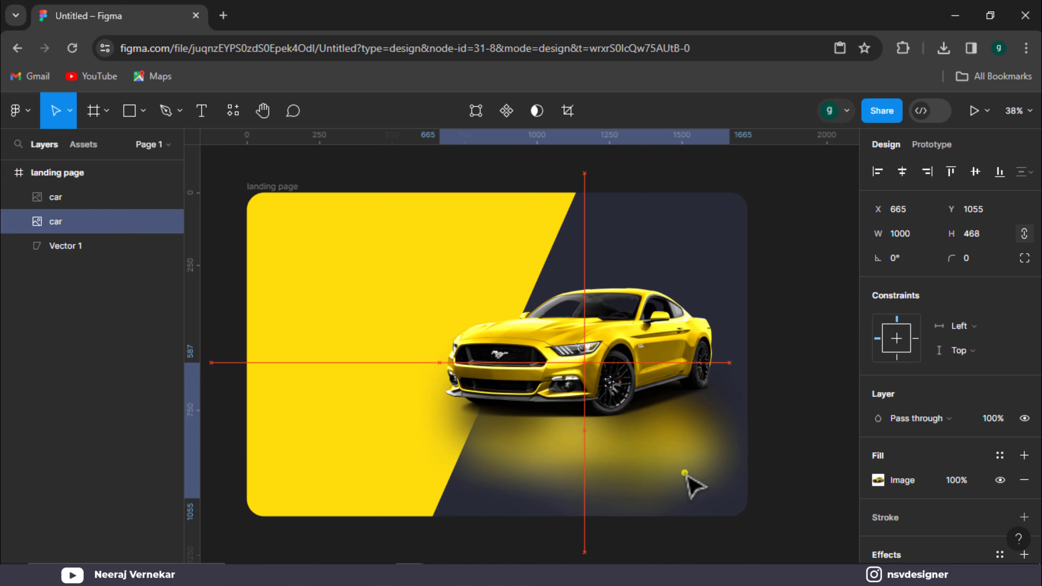
{"action": "left_click_drag", "start_coordinate": [684, 473], "coordinate": [687, 470]}
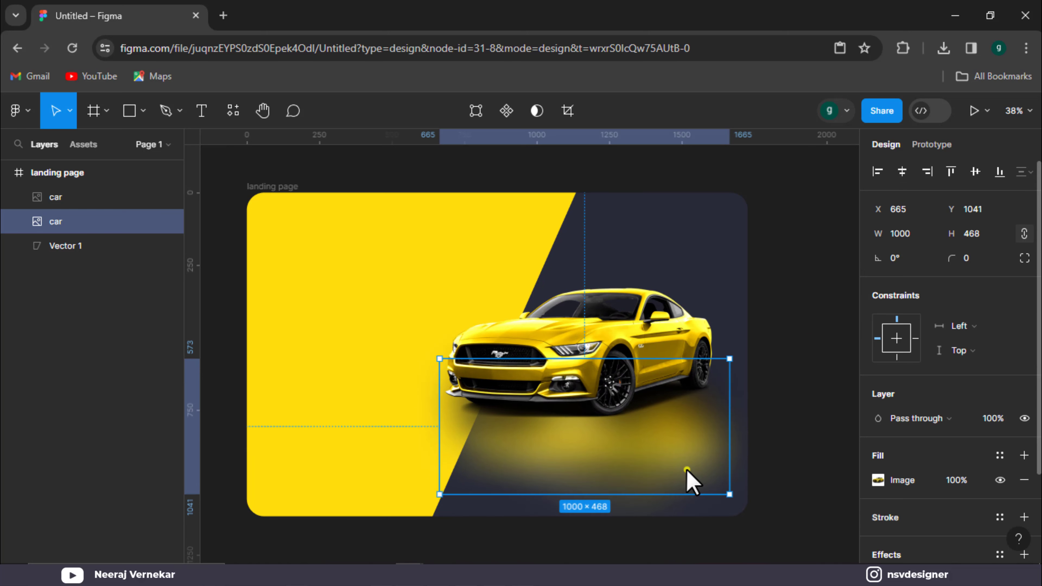
{"action": "scroll", "coordinate": [902, 476], "scroll_direction": "down", "scroll_amount": 3}
{"action": "left_click", "coordinate": [875, 470]}
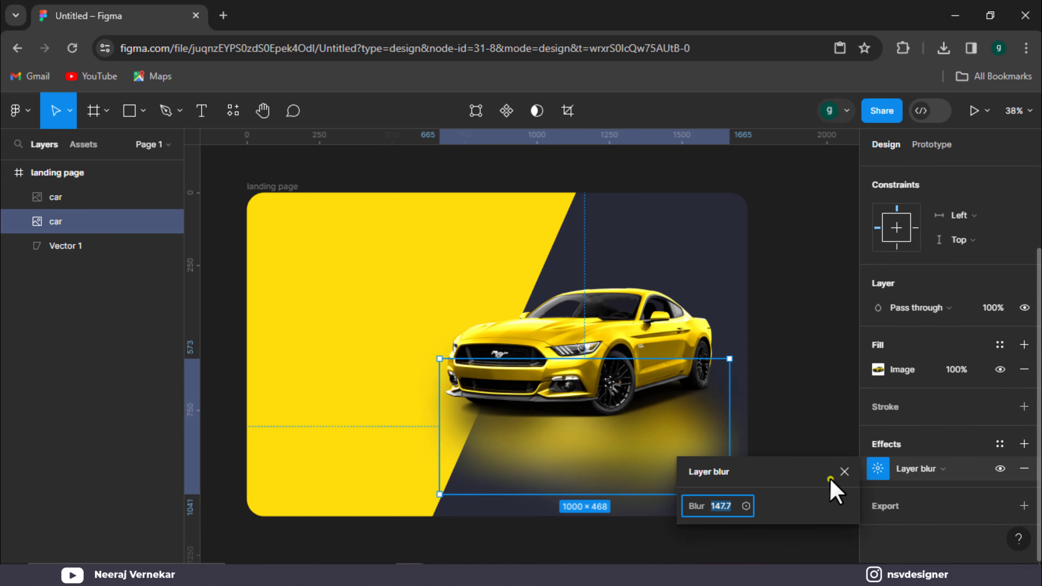
{"action": "left_click_drag", "start_coordinate": [704, 508], "coordinate": [798, 507]}
{"action": "left_click_drag", "start_coordinate": [1037, 504], "coordinate": [984, 504]}
{"action": "left_click", "coordinate": [804, 404]}
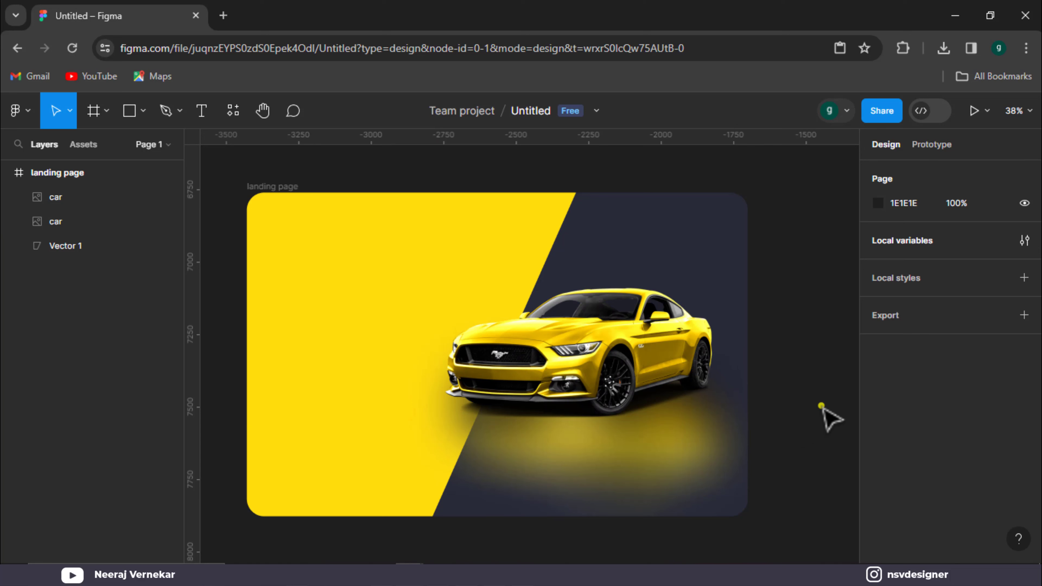
Create a "HOME" text label and place it near the top of the yellow area at X 288, Y 55.
{"action": "left_click_drag", "start_coordinate": [783, 414], "coordinate": [790, 414]}
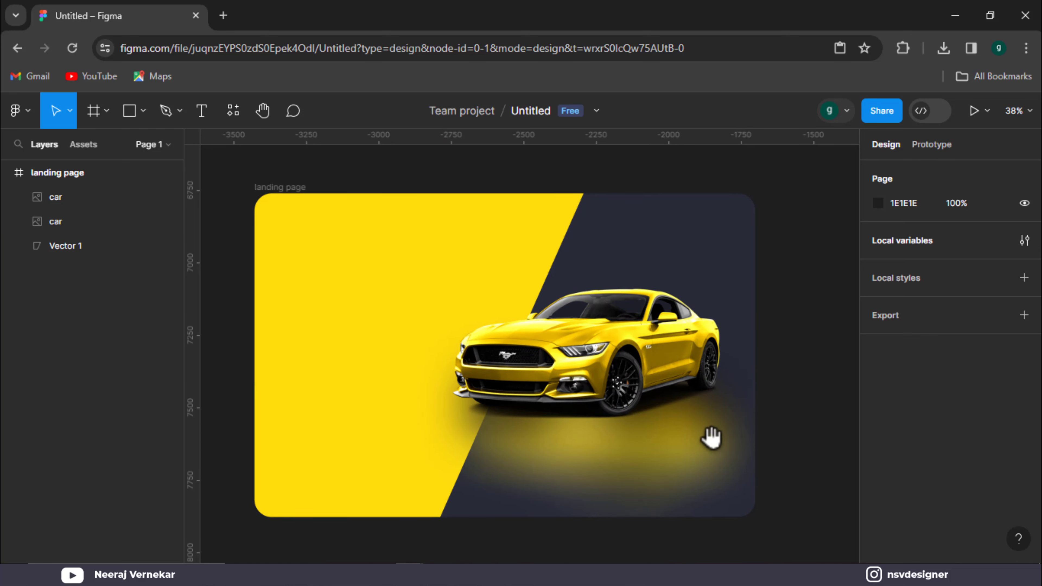
{"action": "left_click_drag", "start_coordinate": [711, 438], "coordinate": [713, 448]}
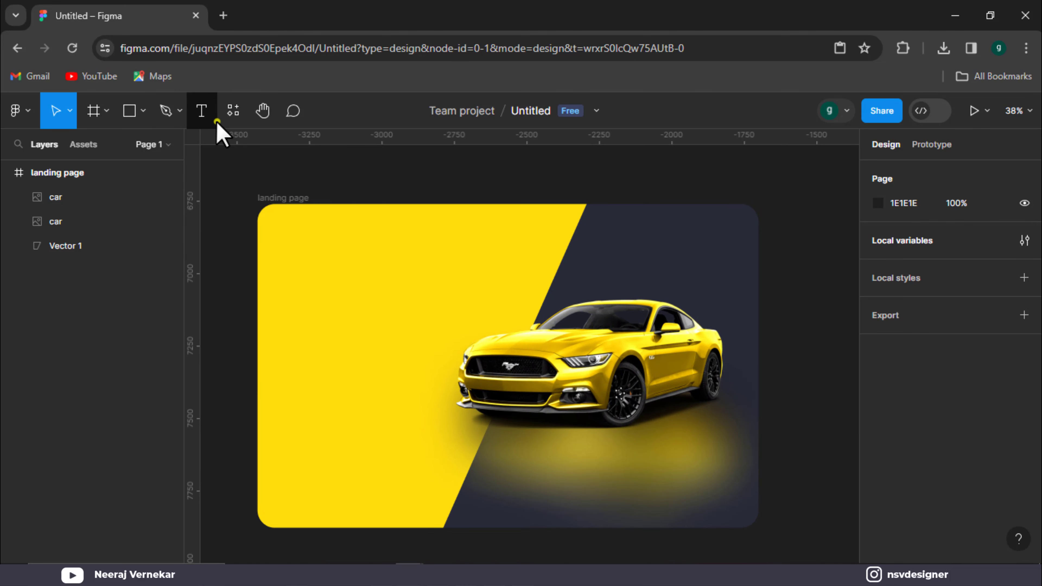
{"action": "left_click", "coordinate": [203, 113]}
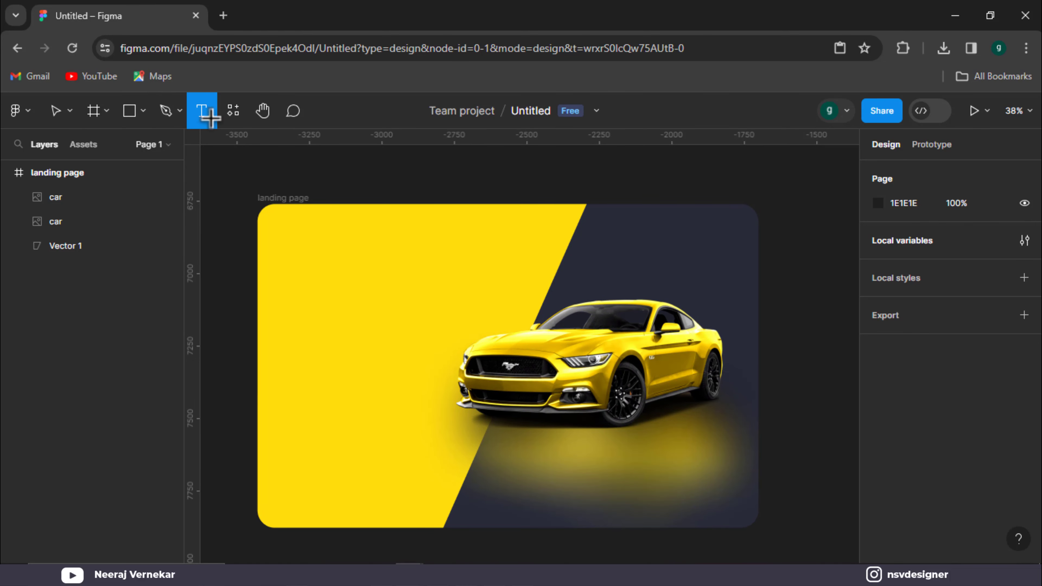
{"action": "left_click", "coordinate": [380, 182]}
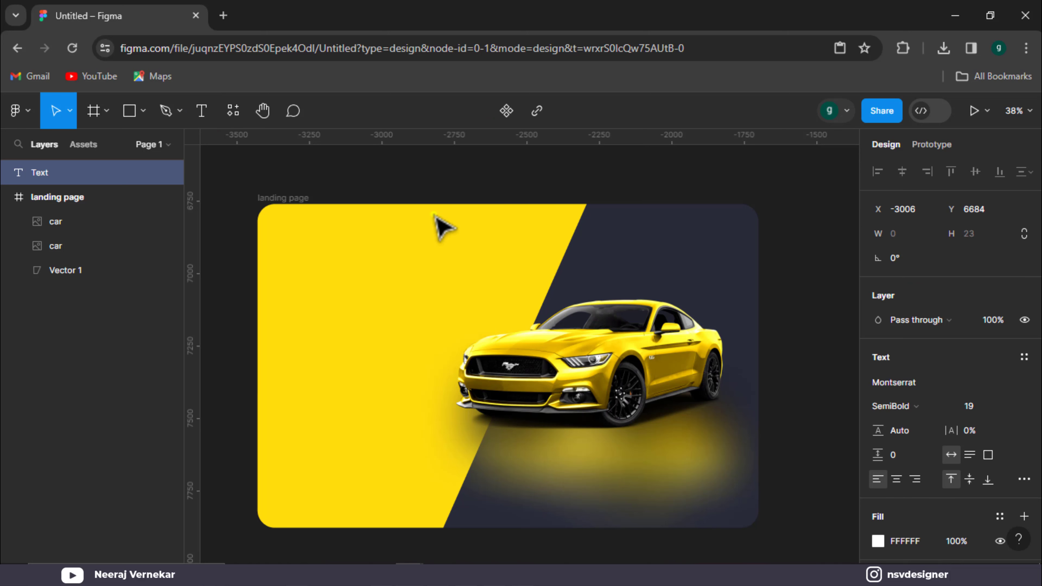
{"action": "type", "text": "HOME"}
{"action": "key", "text": "Escape"}
{"action": "left_click", "coordinate": [453, 169]}
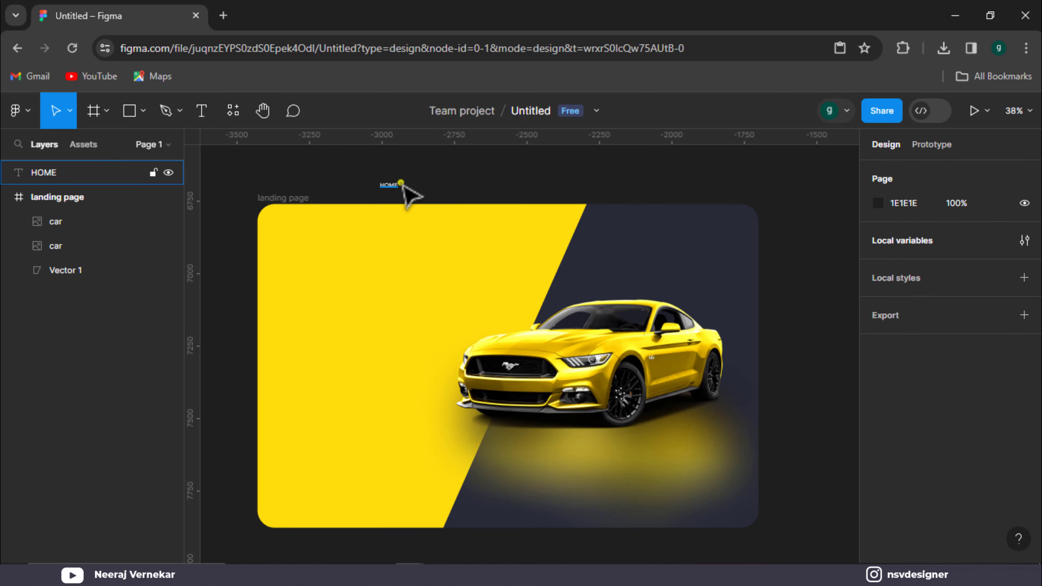
{"action": "left_click_drag", "start_coordinate": [394, 186], "coordinate": [366, 235]}
Set the HOME label's font size to 24.
{"action": "scroll", "coordinate": [959, 450], "scroll_direction": "down", "scroll_amount": 4}
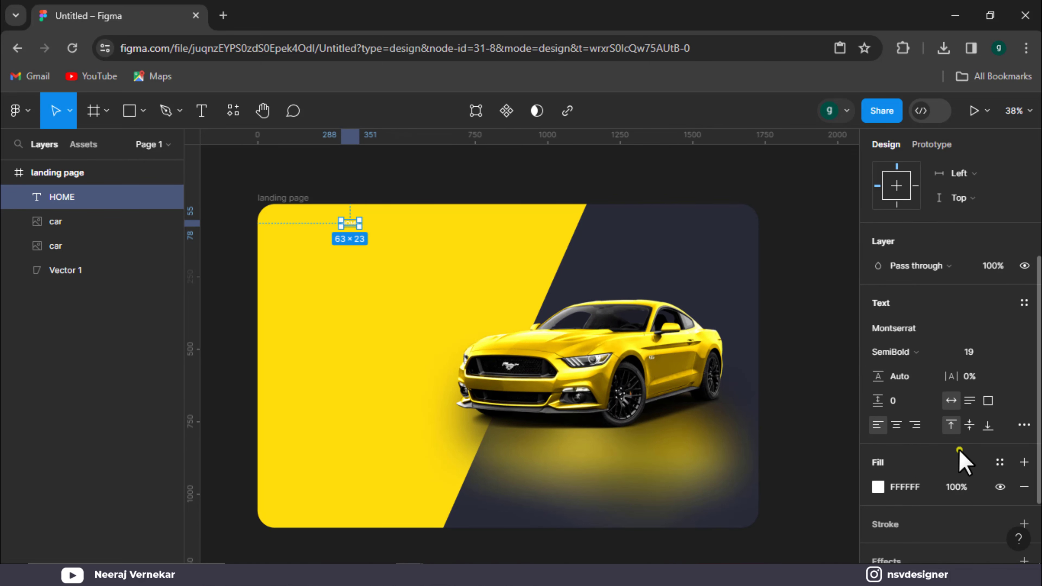
{"action": "scroll", "coordinate": [959, 450], "scroll_direction": "down", "scroll_amount": 2}
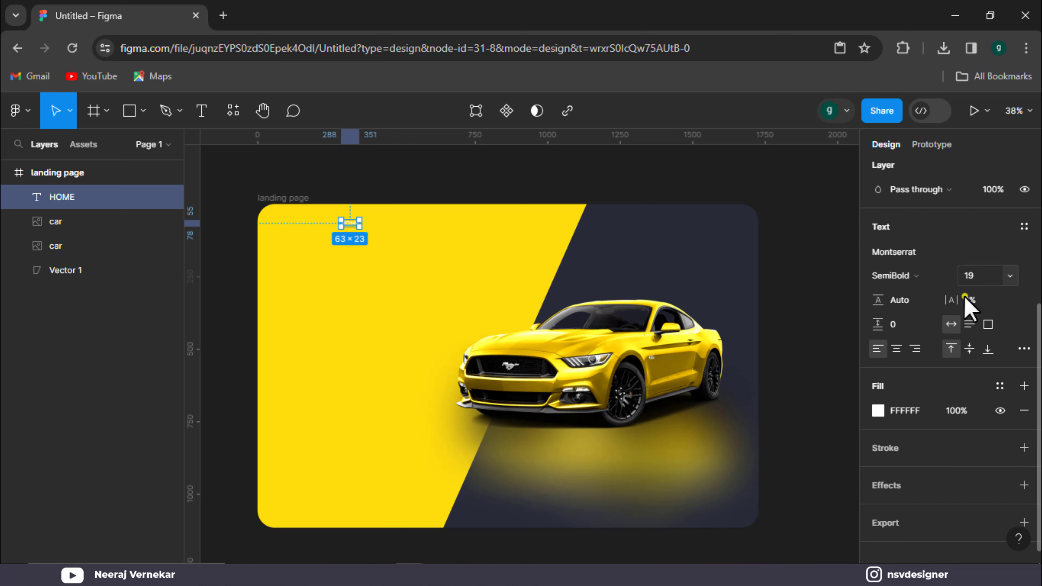
{"action": "mouse_move", "coordinate": [984, 275]}
{"action": "left_mouse_down"}
{"action": "mouse_move", "coordinate": [1004, 275]}
{"action": "mouse_move", "coordinate": [992, 276]}
{"action": "left_mouse_up"}
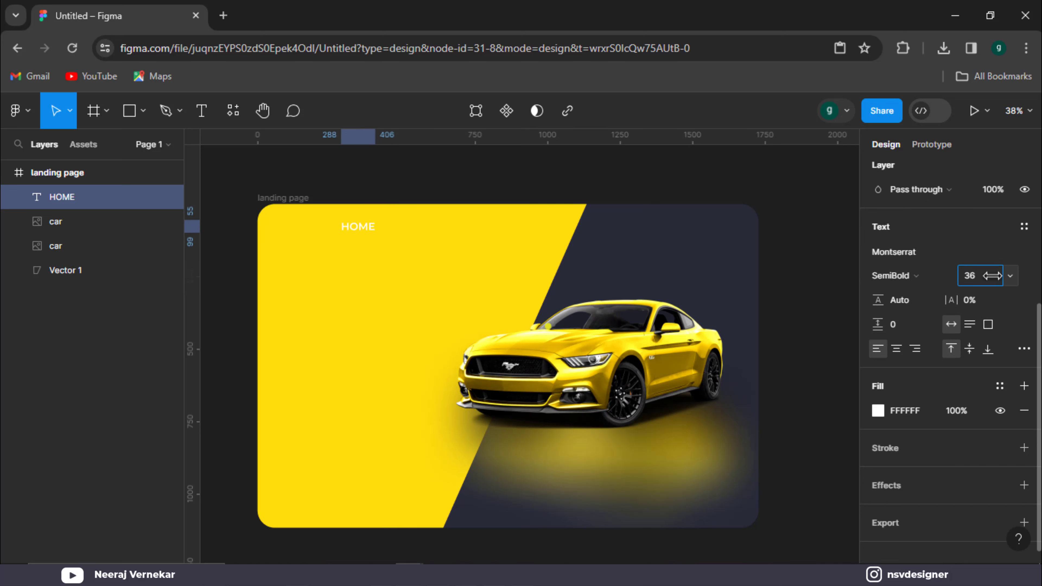
{"action": "left_click", "coordinate": [1011, 278]}
{"action": "left_click", "coordinate": [996, 386]}
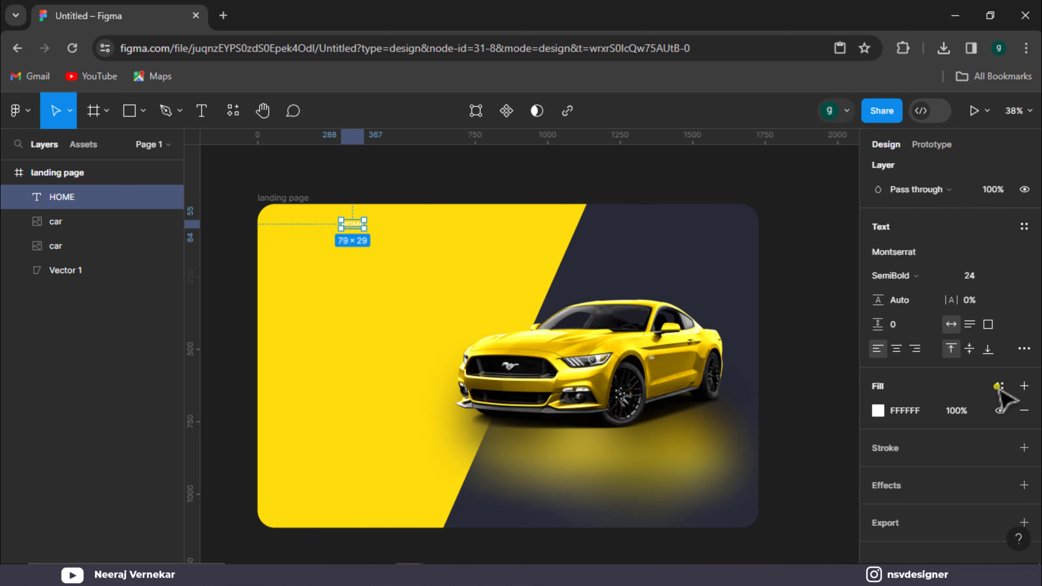
Change the HOME label's fill to the dark document color 1E1E1E.
{"action": "left_click", "coordinate": [880, 412]}
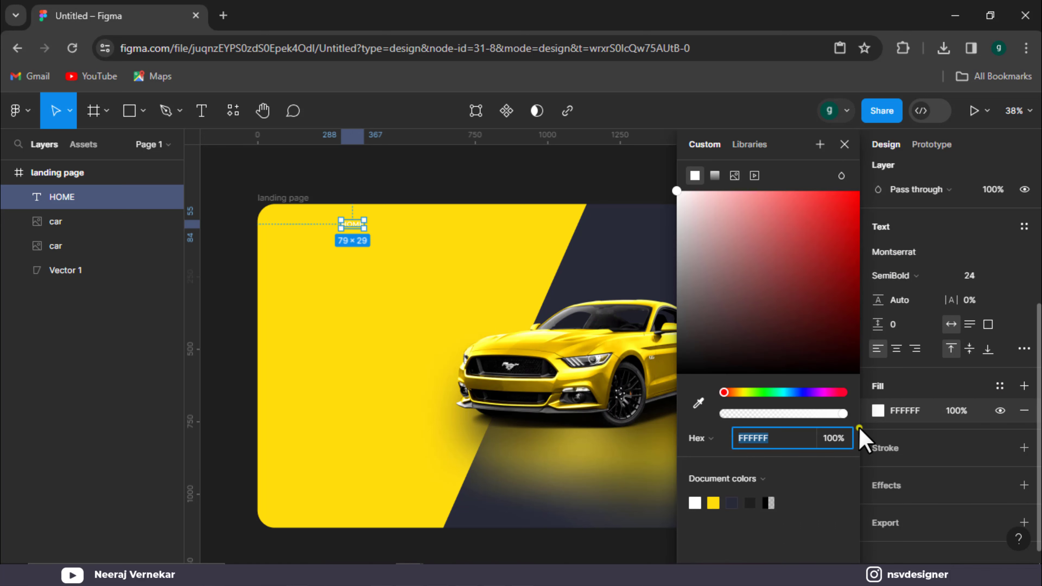
{"action": "left_click", "coordinate": [750, 501]}
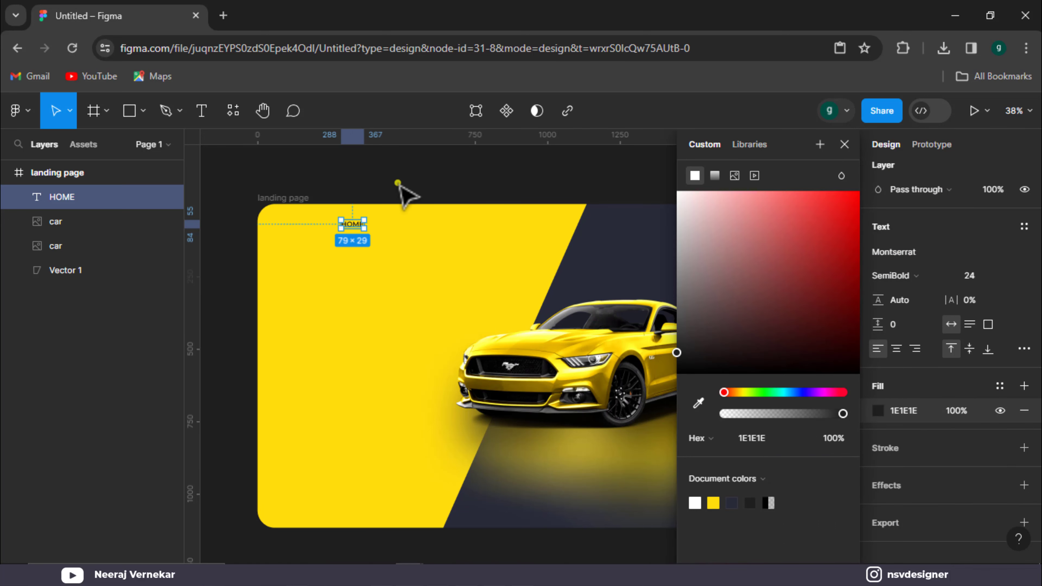
{"action": "left_click", "coordinate": [404, 193]}
Shift the HOME label slightly left and duplicate it three times to form an evenly spaced row at Y 55.
{"action": "left_click", "coordinate": [334, 229]}
{"action": "left_click_drag", "start_coordinate": [331, 226], "coordinate": [388, 231]}
{"action": "left_click", "coordinate": [373, 182]}
{"action": "key", "text": "ctrl+d"}
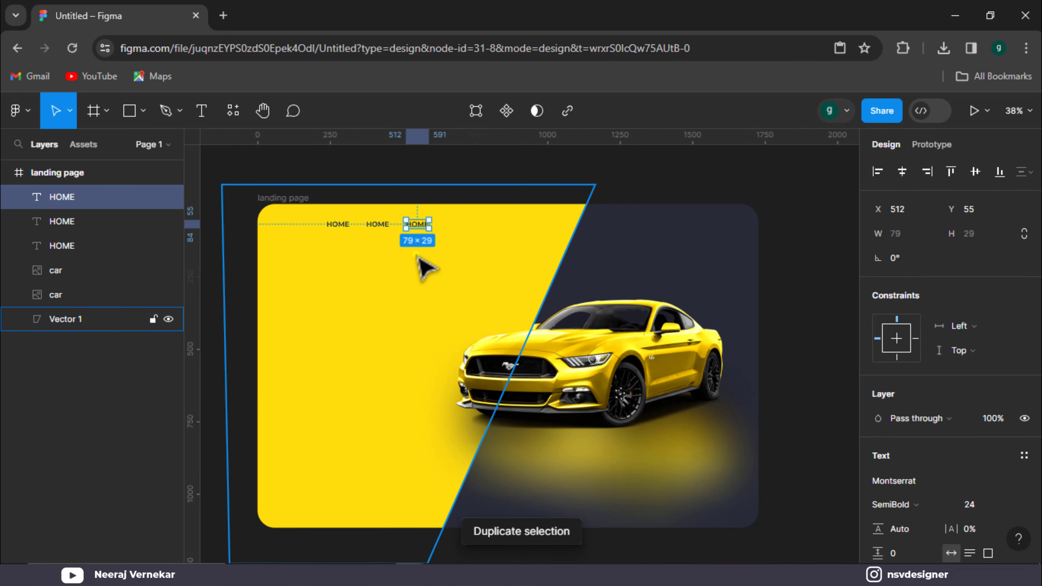
{"action": "key", "text": "ctrl+d"}
{"action": "left_click", "coordinate": [391, 195]}
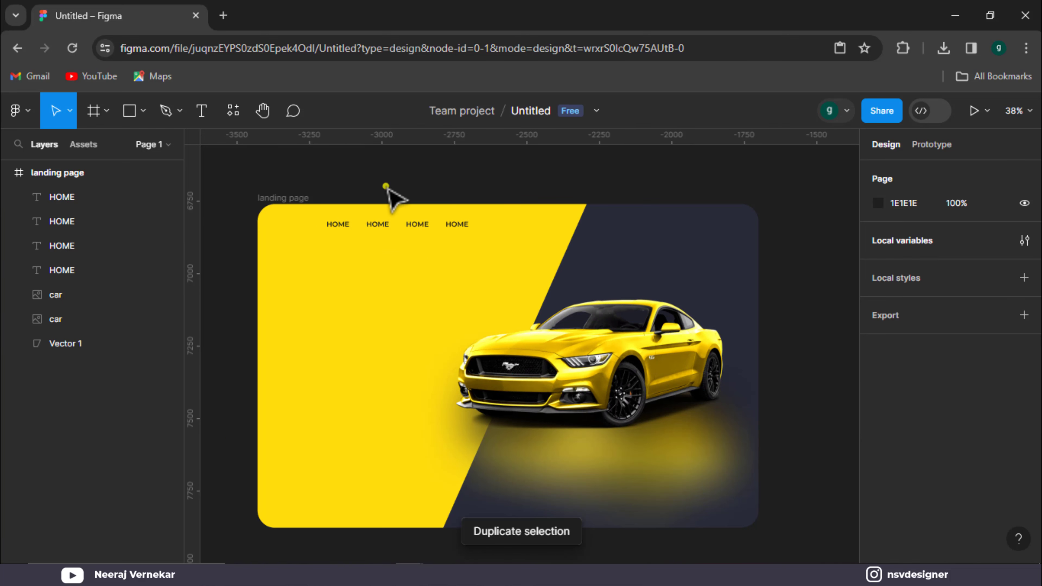
Change the second navigation label's text to MODELS and the third's to INNOVATION.
{"action": "left_click", "coordinate": [376, 227]}
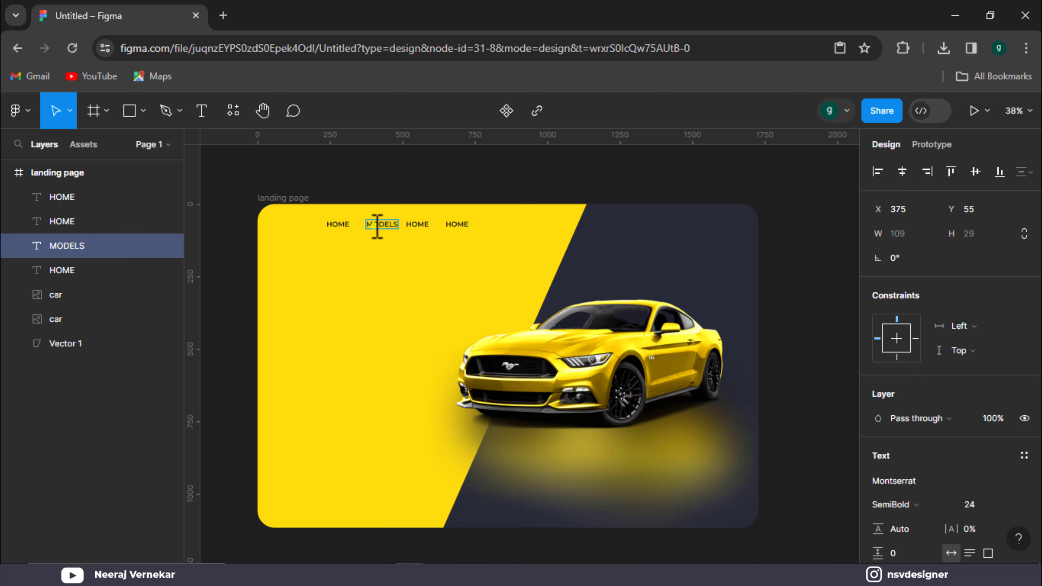
{"action": "left_click", "coordinate": [433, 227]}
{"action": "double_click", "coordinate": [424, 227]}
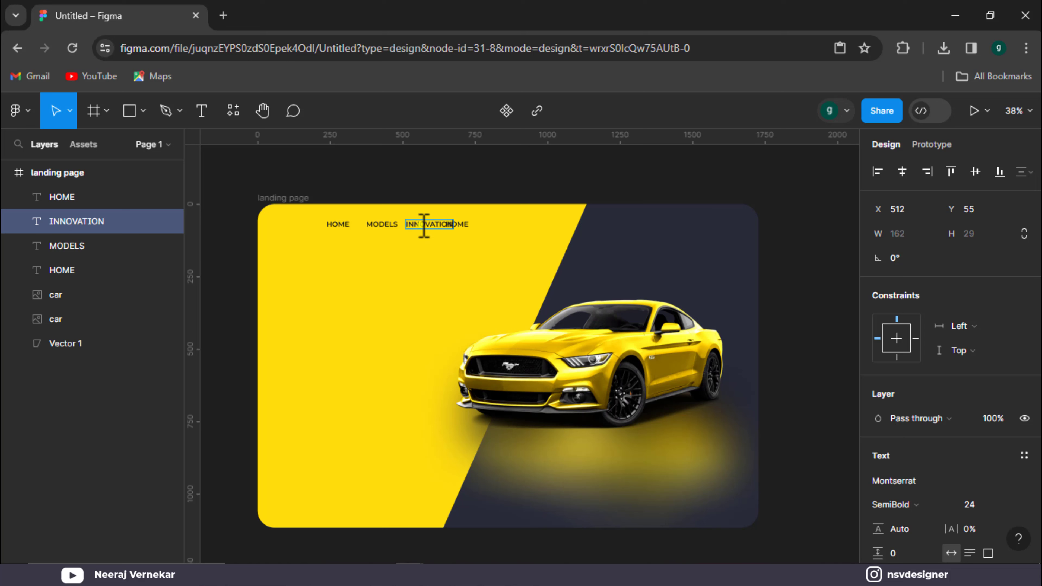
{"action": "key", "text": "Escape"}
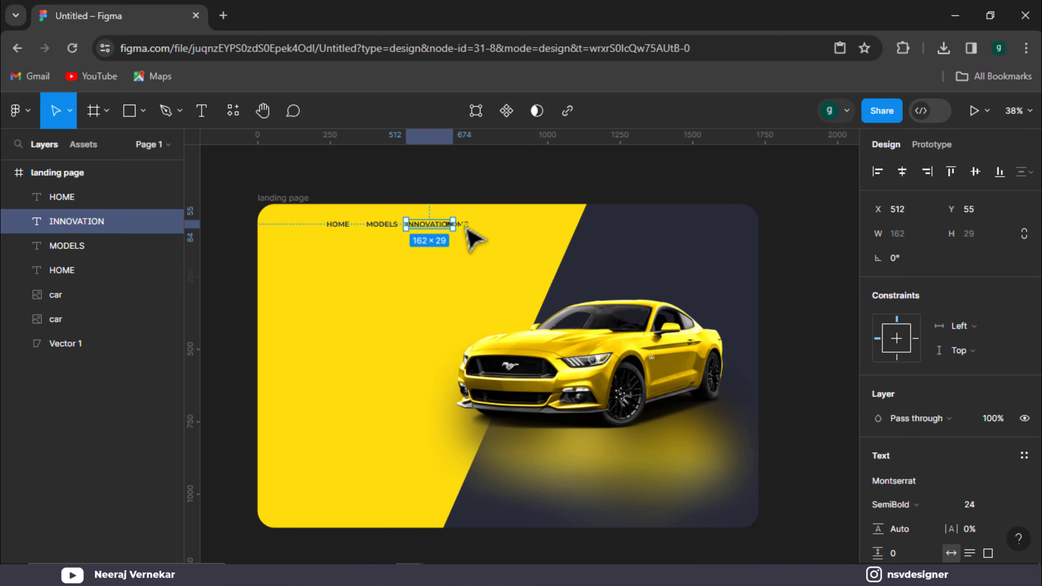
Move the fourth navigation label to X 702, clear of INNOVATION, and change its text to ABOUT.
{"action": "left_click", "coordinate": [482, 190]}
{"action": "left_click_drag", "start_coordinate": [461, 224], "coordinate": [477, 224]}
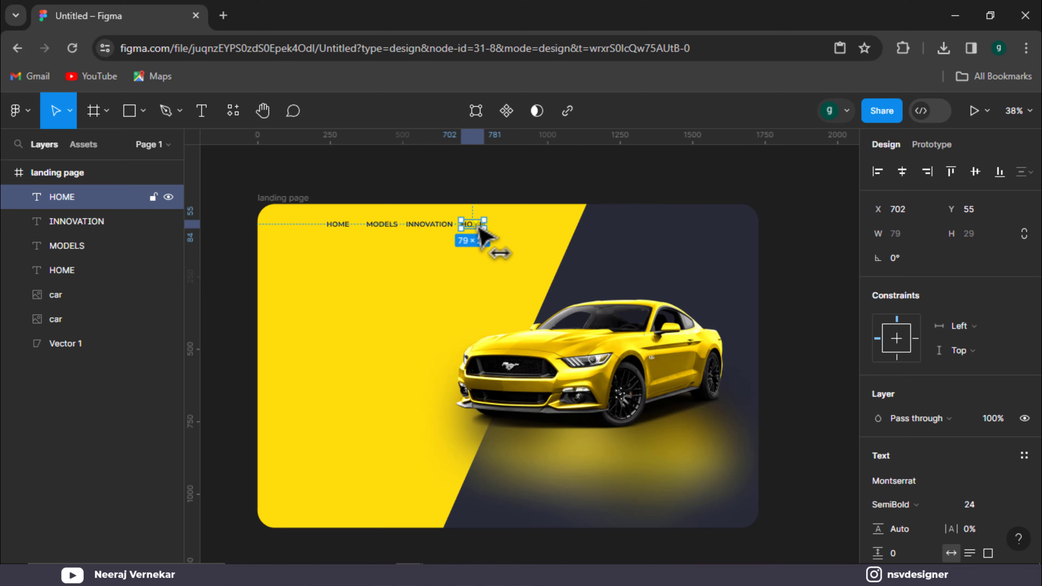
{"action": "double_click", "coordinate": [476, 224]}
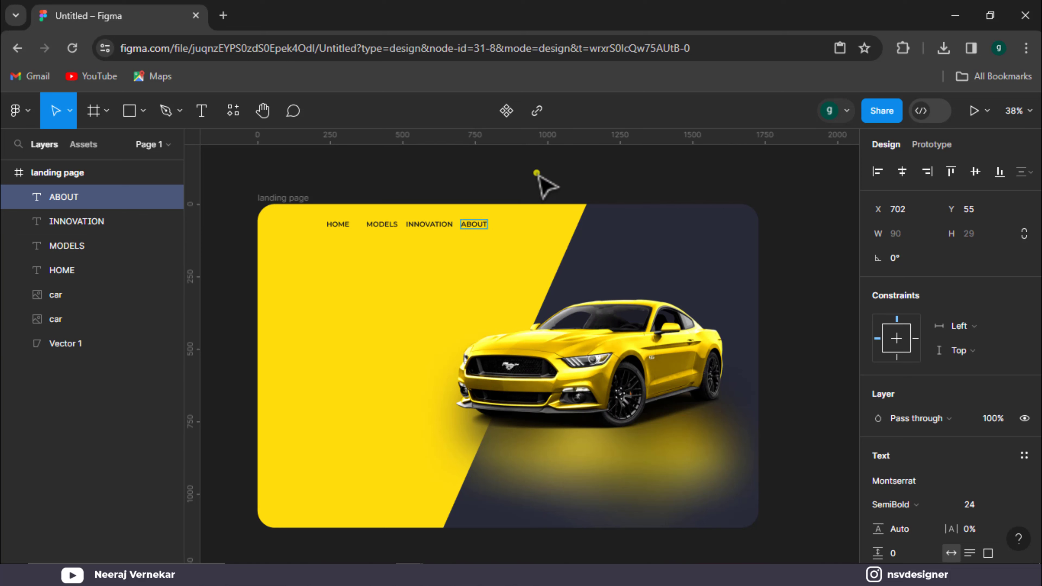
Space the HOME, MODELS, INNOVATION and ABOUT labels evenly in their row with Tidy up.
{"action": "left_click", "coordinate": [336, 224]}
{"action": "left_click", "coordinate": [381, 224], "text": "shift"}
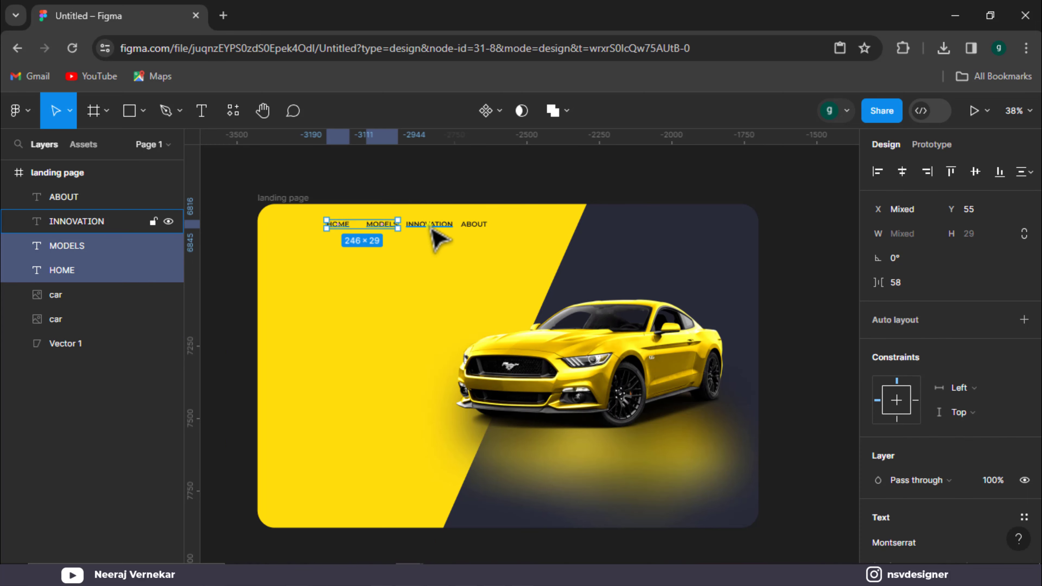
{"action": "left_click", "coordinate": [429, 224], "text": "shift"}
{"action": "left_click", "coordinate": [474, 224], "text": "shift"}
{"action": "left_click", "coordinate": [1032, 172]}
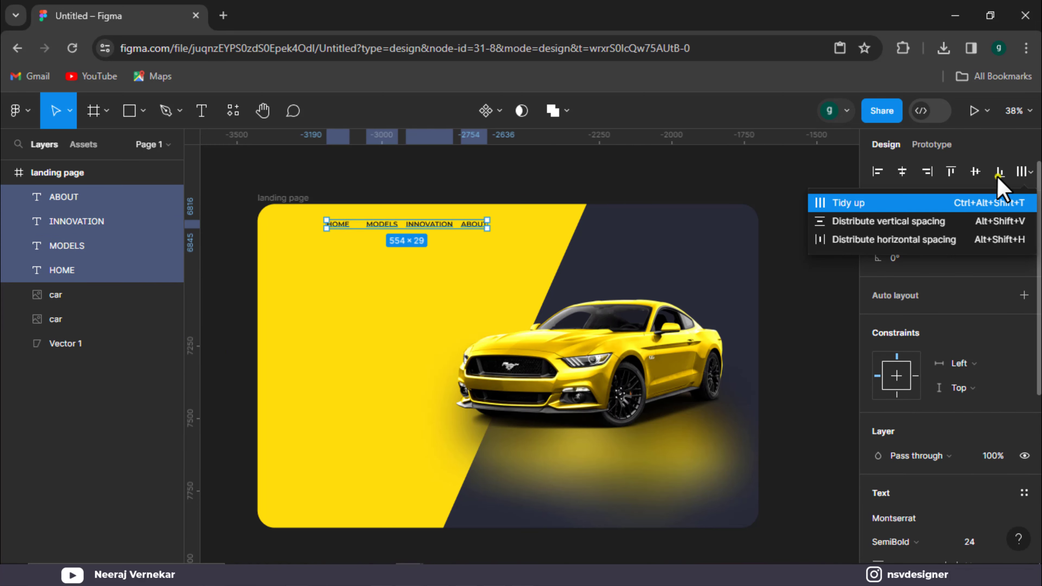
{"action": "left_click", "coordinate": [839, 204]}
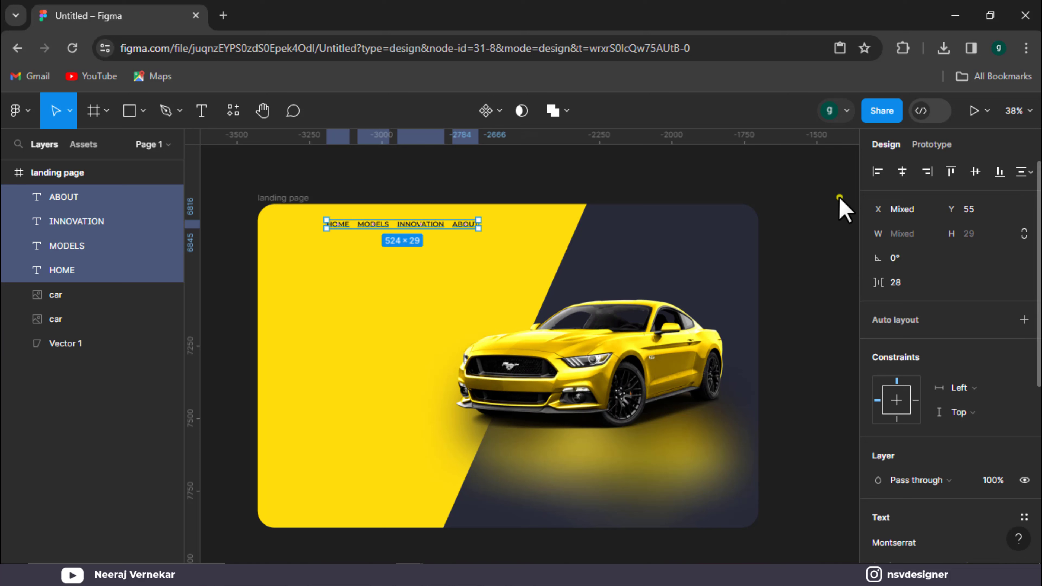
{"action": "left_click", "coordinate": [1031, 171]}
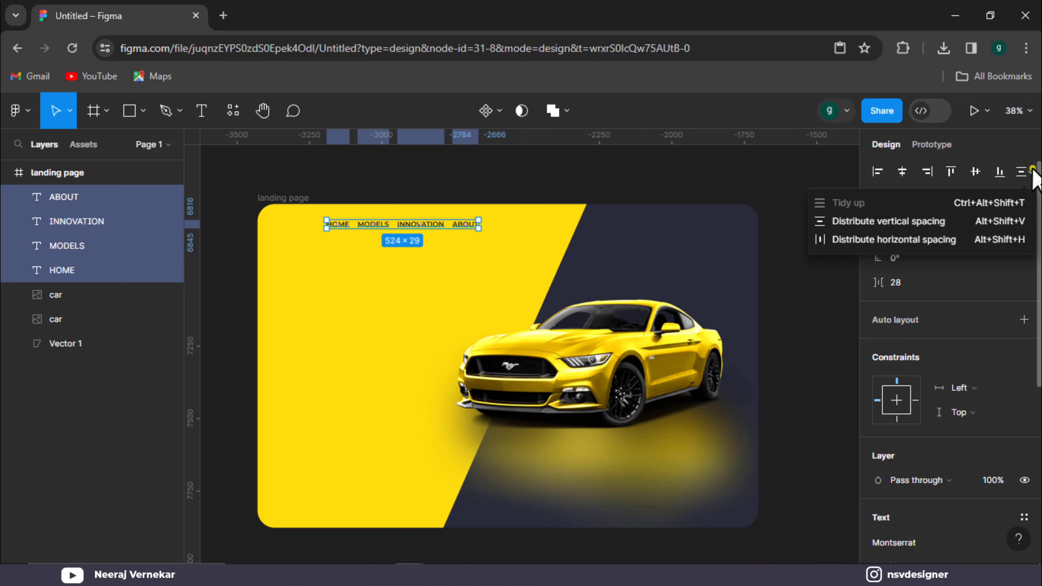
Enlarge the row of four navigation labels to about 854 × 47 at Y 49 and set their font size to 26.
{"action": "left_click_drag", "start_coordinate": [478, 230], "coordinate": [540, 226]}
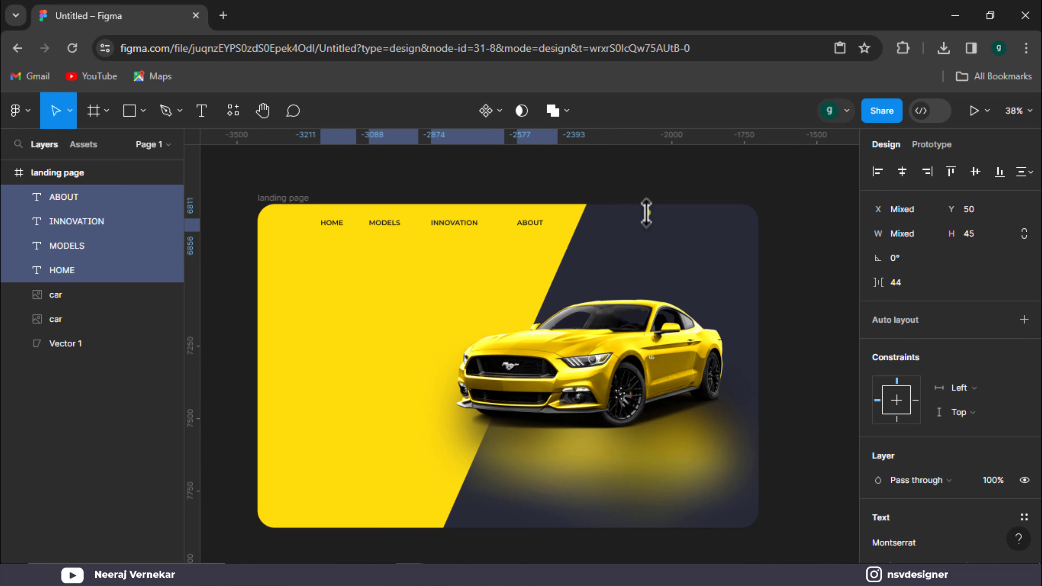
{"action": "left_click", "coordinate": [1025, 172]}
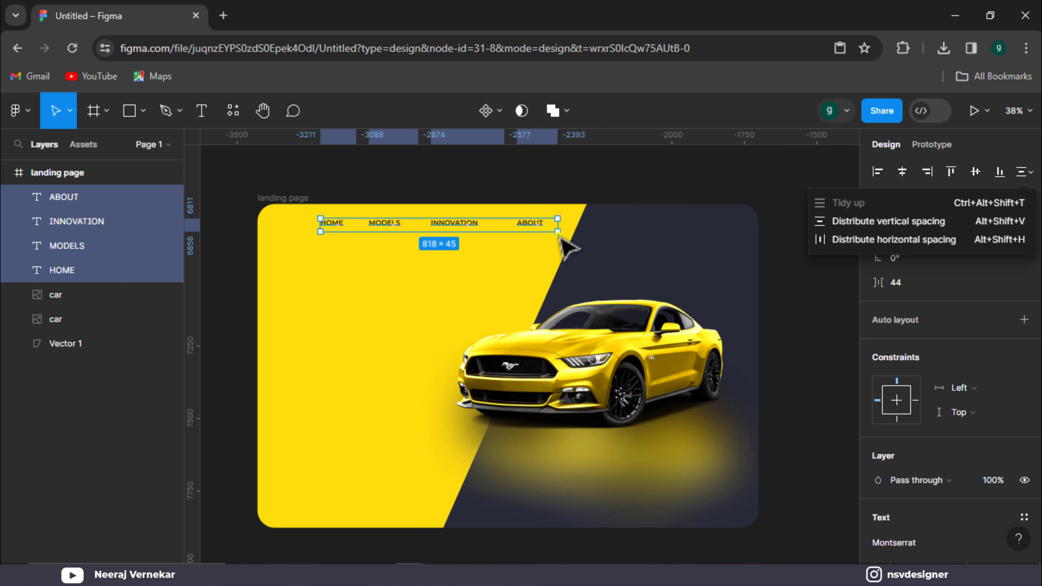
{"action": "mouse_move", "coordinate": [559, 235]}
{"action": "left_mouse_down"}
{"action": "mouse_move", "coordinate": [609, 228]}
{"action": "mouse_move", "coordinate": [539, 225]}
{"action": "mouse_move", "coordinate": [570, 228]}
{"action": "mouse_move", "coordinate": [556, 225]}
{"action": "mouse_move", "coordinate": [566, 236]}
{"action": "mouse_move", "coordinate": [560, 224]}
{"action": "left_mouse_up"}
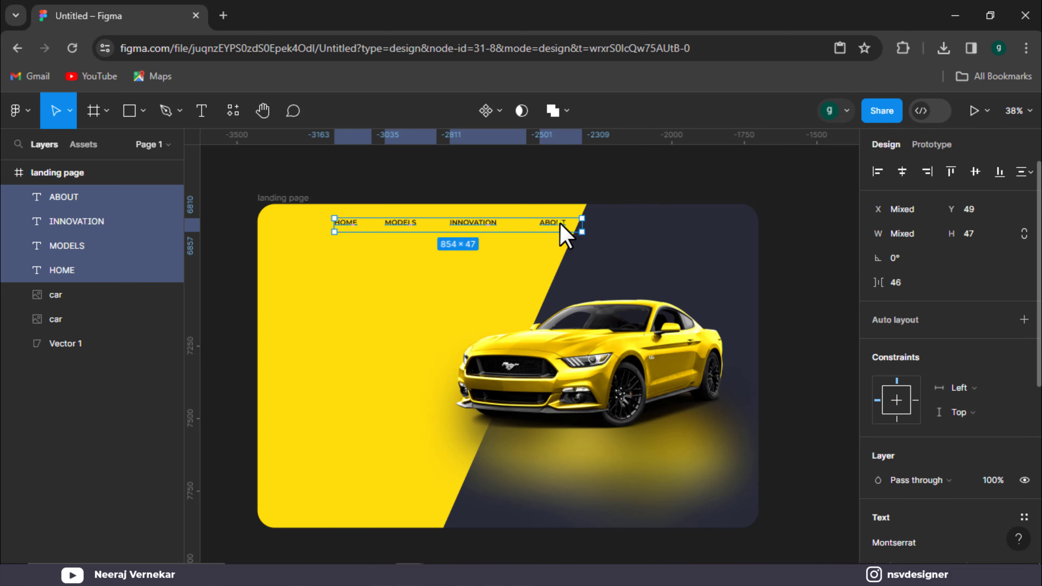
{"action": "scroll", "coordinate": [865, 372], "scroll_direction": "down", "scroll_amount": 4}
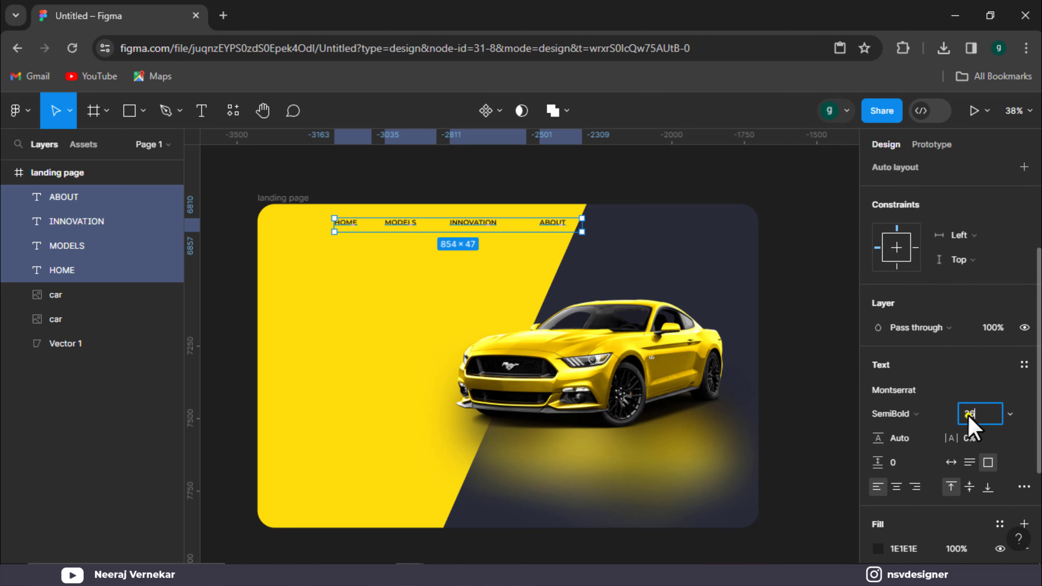
{"action": "left_click", "coordinate": [790, 325]}
Select the ABOUT, INNOVATION, MODELS and HOME labels together and nudge the row about 5 px to the right.
{"action": "left_click", "coordinate": [563, 225]}
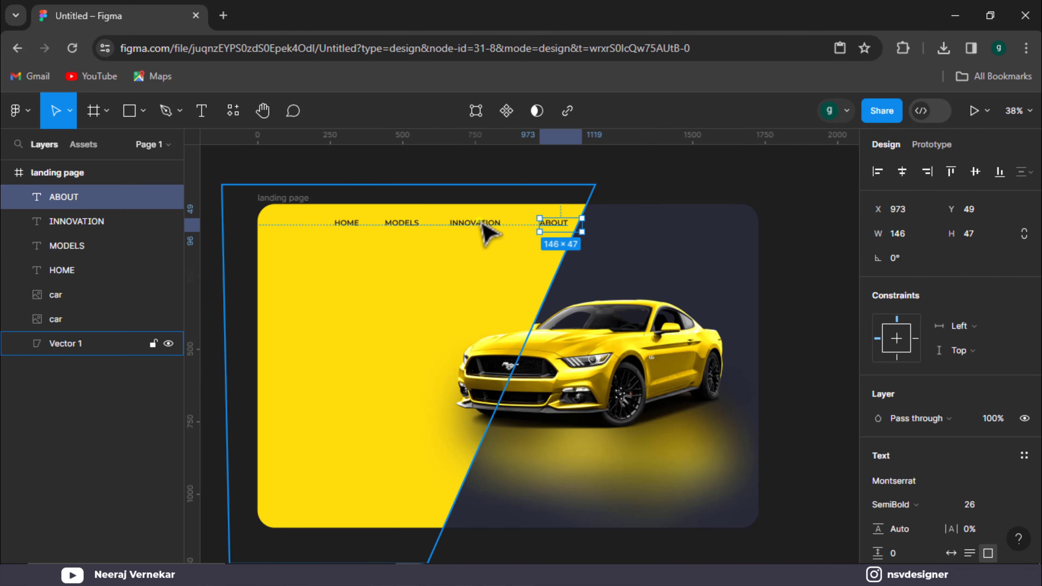
{"action": "left_click", "coordinate": [483, 225], "text": "shift"}
{"action": "left_click", "coordinate": [399, 225], "text": "shift"}
{"action": "left_click", "coordinate": [346, 225], "text": "shift"}
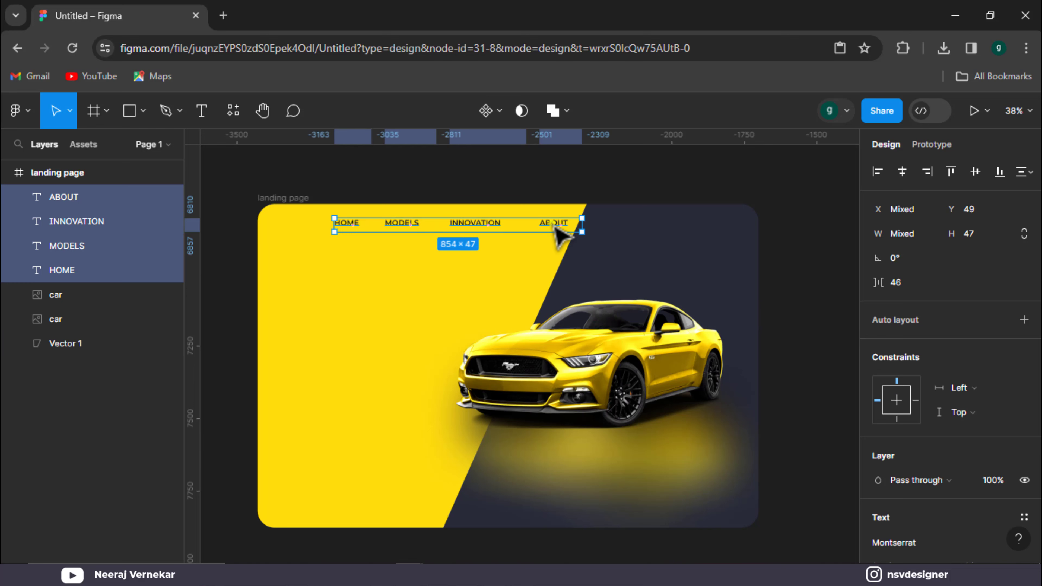
{"action": "left_click_drag", "start_coordinate": [553, 225], "coordinate": [554, 223]}
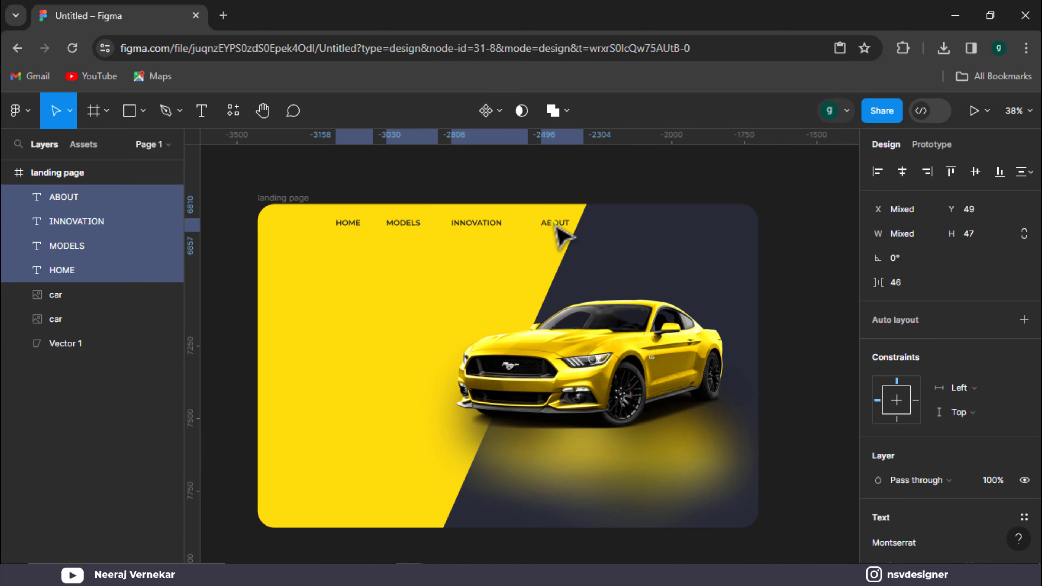
{"action": "left_click", "coordinate": [500, 201]}
Set the font weight of the MODELS label to Black.
{"action": "left_click", "coordinate": [403, 224]}
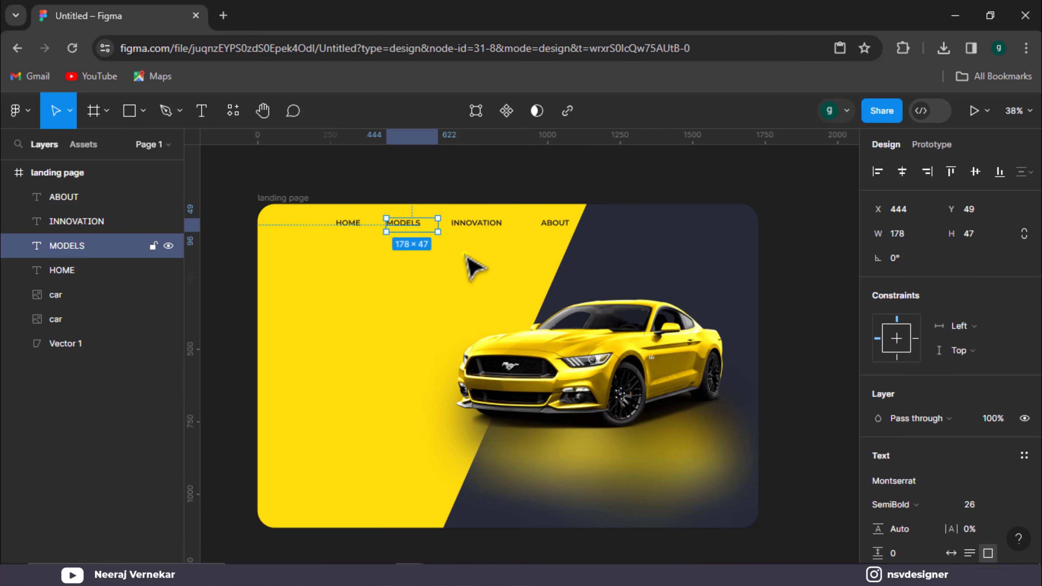
{"action": "left_click", "coordinate": [948, 506]}
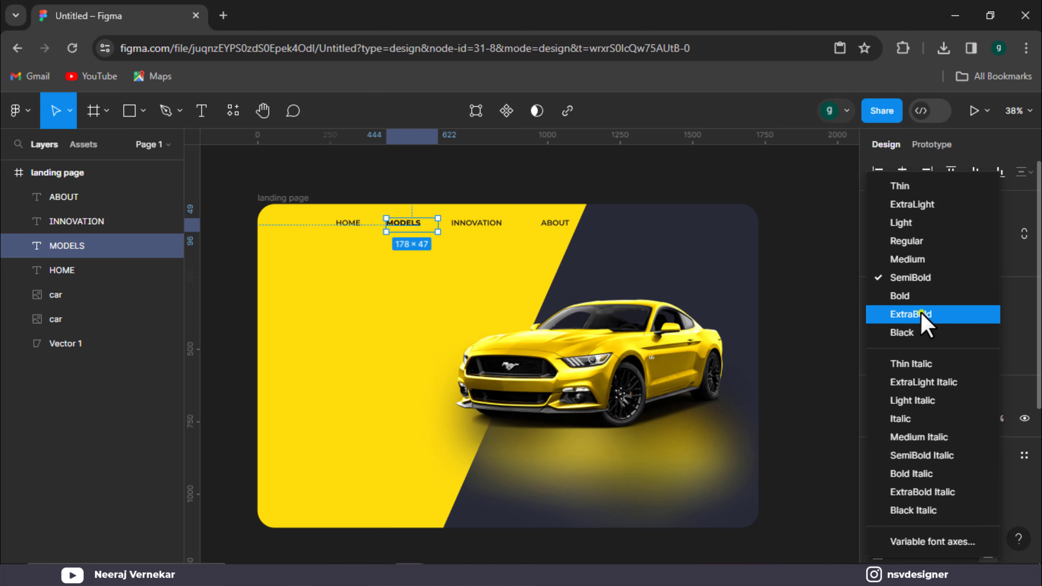
{"action": "left_click", "coordinate": [987, 333]}
{"action": "key", "text": "Escape"}
{"action": "scroll", "coordinate": [453, 293], "scroll_direction": "up", "scroll_amount": 2}
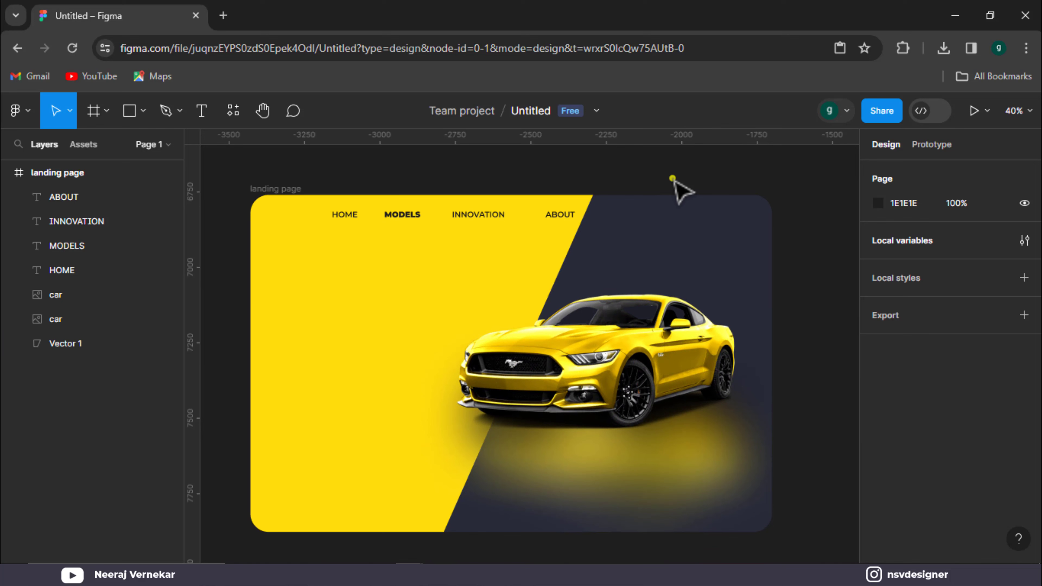
{"action": "left_click", "coordinate": [128, 116]}
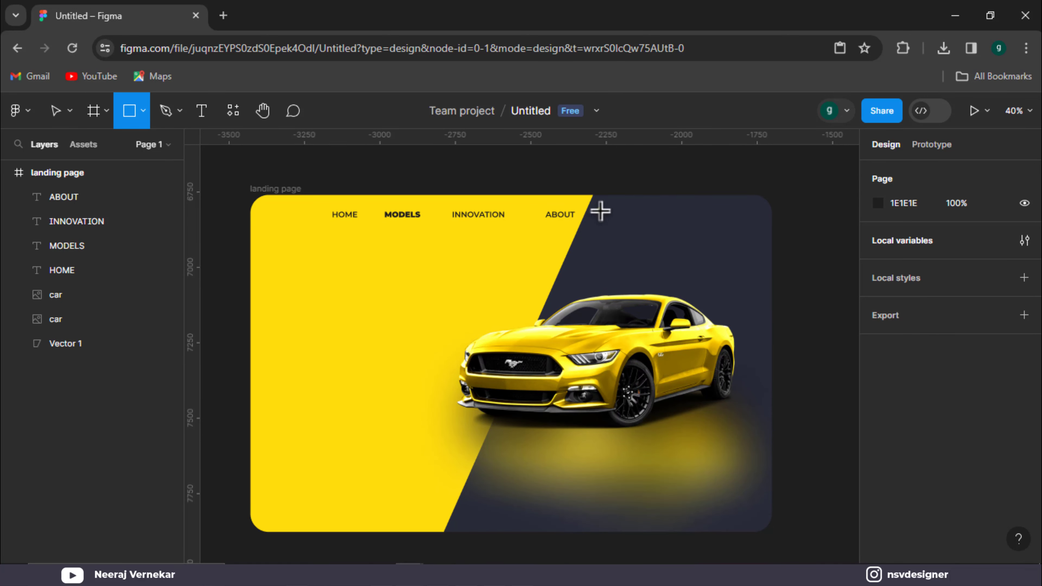
{"action": "left_click", "coordinate": [56, 111]}
{"action": "left_click", "coordinate": [349, 218]}
{"action": "left_click", "coordinate": [400, 222], "text": "shift"}
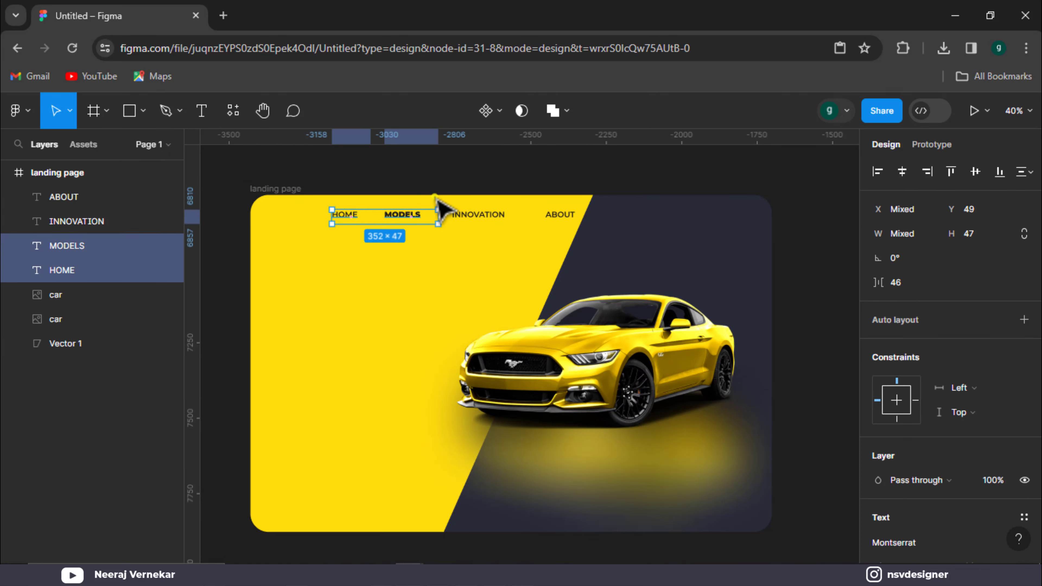
Change the MODELS label's font weight to ExtraBold.
{"action": "left_click", "coordinate": [410, 215]}
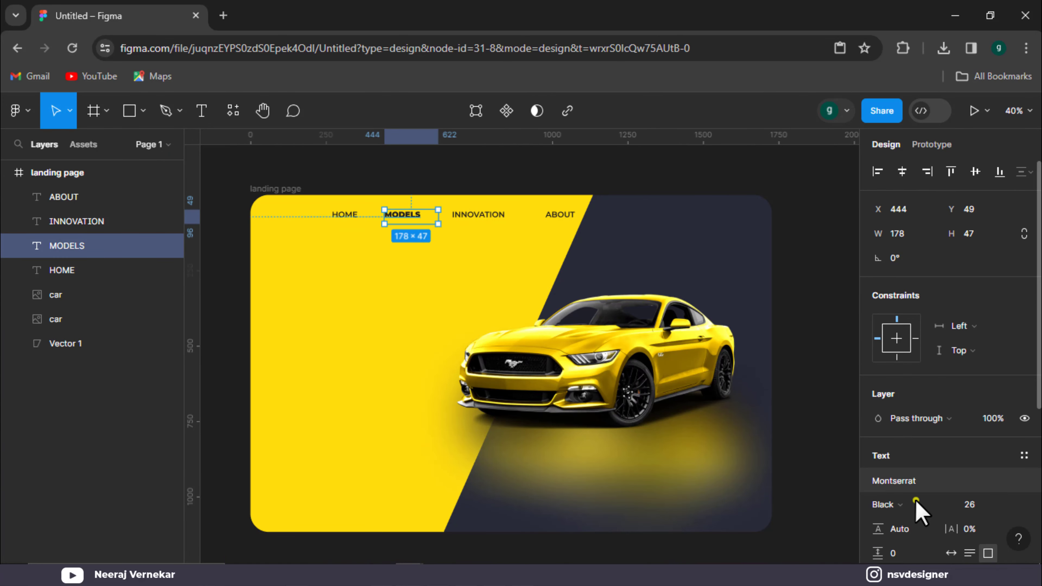
{"action": "left_click", "coordinate": [884, 505]}
{"action": "left_click", "coordinate": [916, 314]}
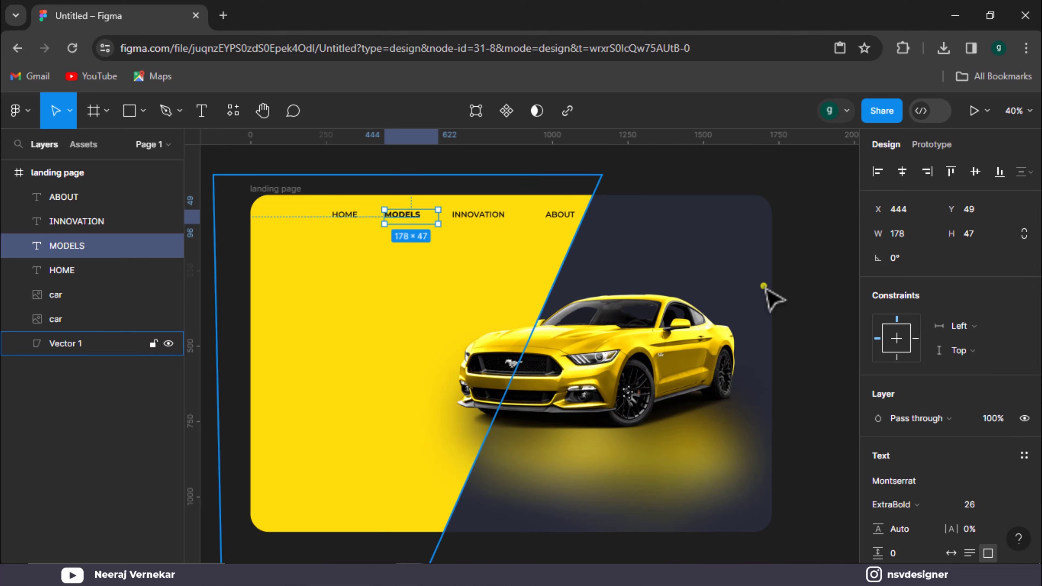
Group the HOME, MODELS, INNOVATION and ABOUT labels.
{"action": "left_click", "coordinate": [347, 216], "text": "shift"}
{"action": "left_click", "coordinate": [488, 216], "text": "shift"}
{"action": "left_click", "coordinate": [570, 221], "text": "shift"}
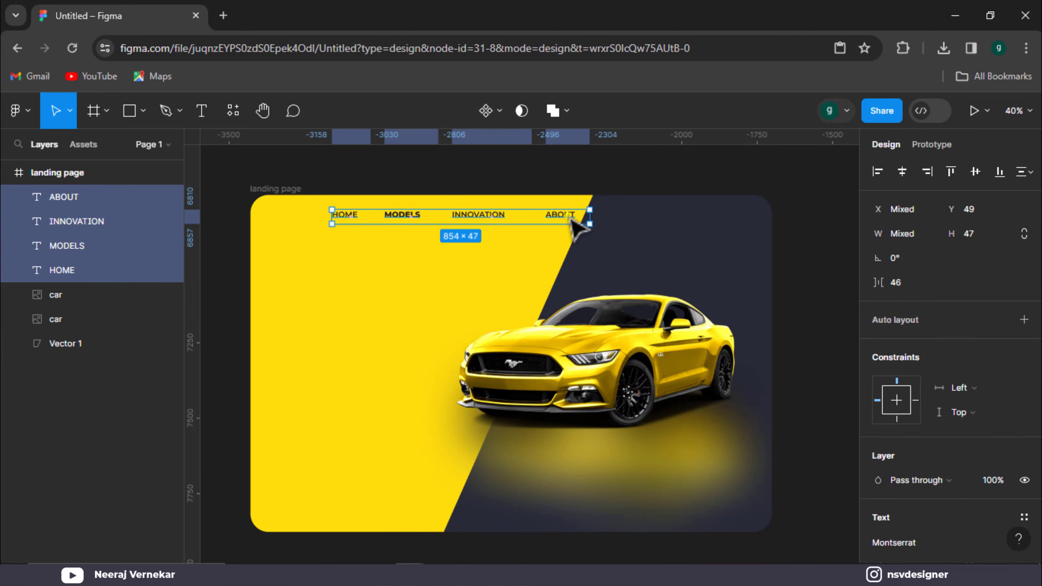
{"action": "key", "text": "ctrl+g"}
{"action": "left_click", "coordinate": [591, 184]}
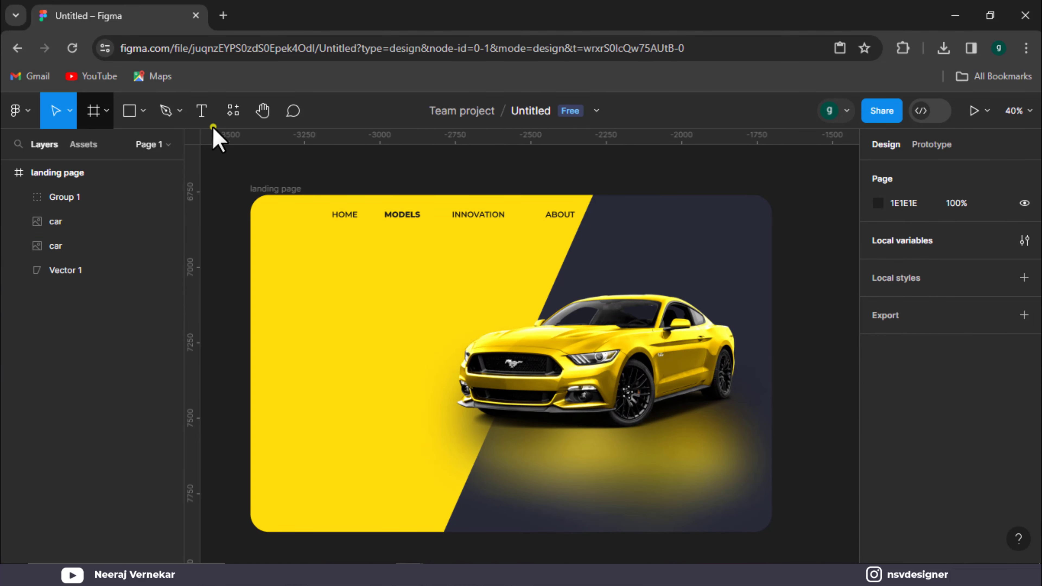
Draw a rectangle about 220 × 52 in the navy area level with the navigation labels and fill it with light grey CFCECE.
{"action": "left_click", "coordinate": [133, 115]}
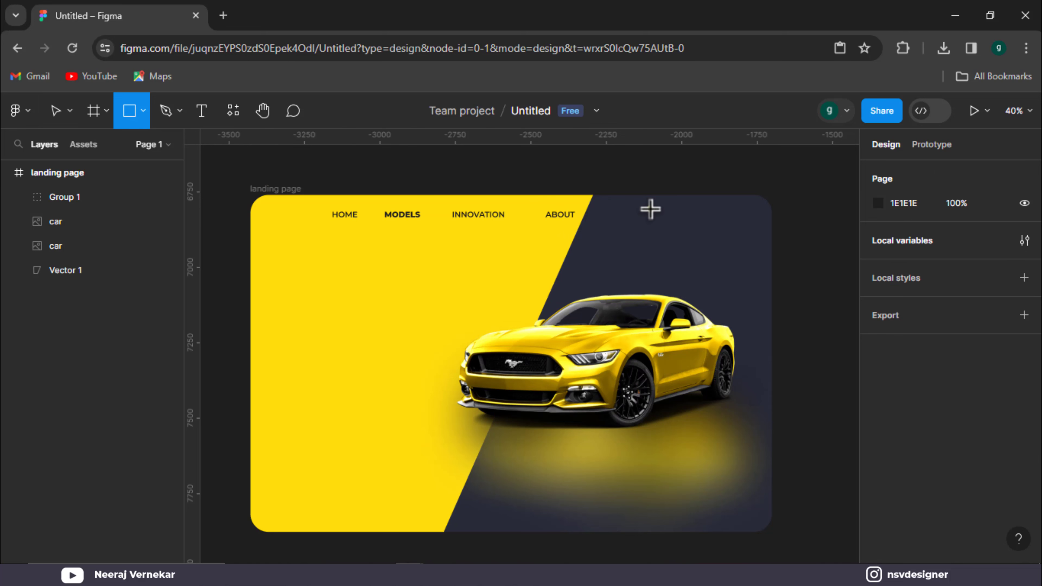
{"action": "left_click_drag", "start_coordinate": [650, 210], "coordinate": [717, 224]}
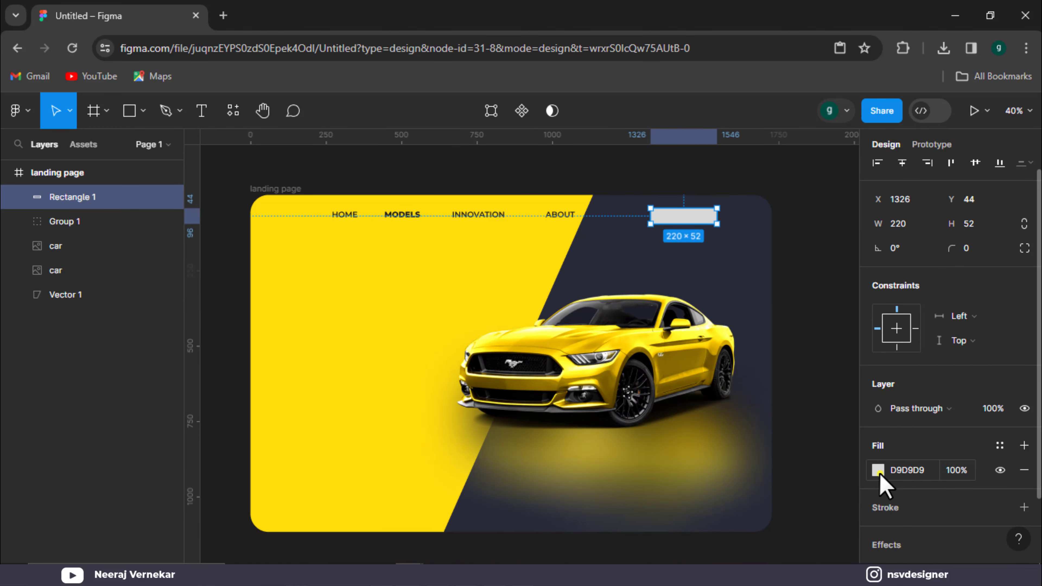
{"action": "left_click", "coordinate": [878, 471]}
{"action": "left_click_drag", "start_coordinate": [698, 242], "coordinate": [675, 220]}
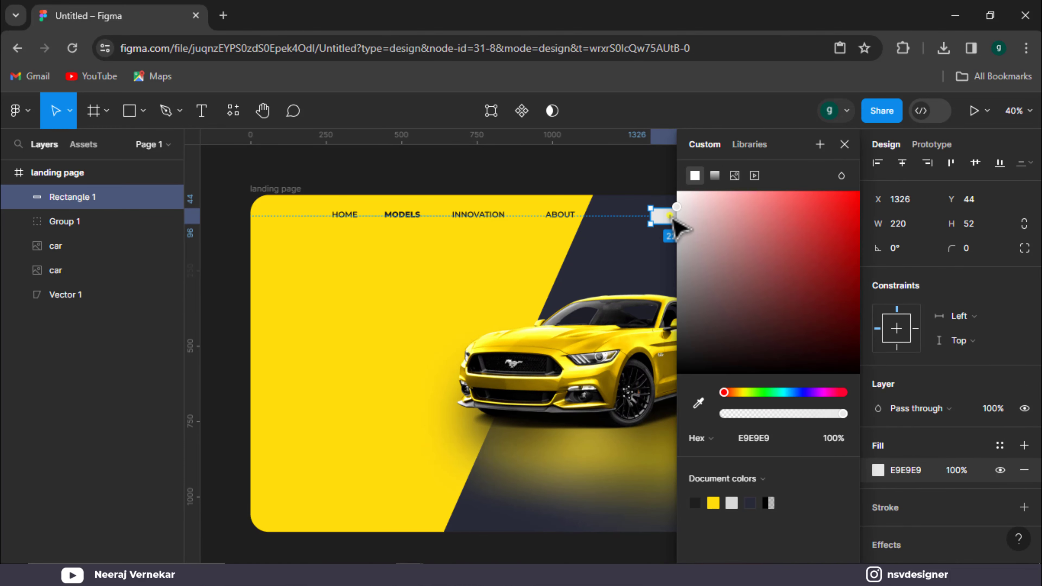
{"action": "left_click", "coordinate": [674, 240]}
{"action": "left_click", "coordinate": [710, 218]}
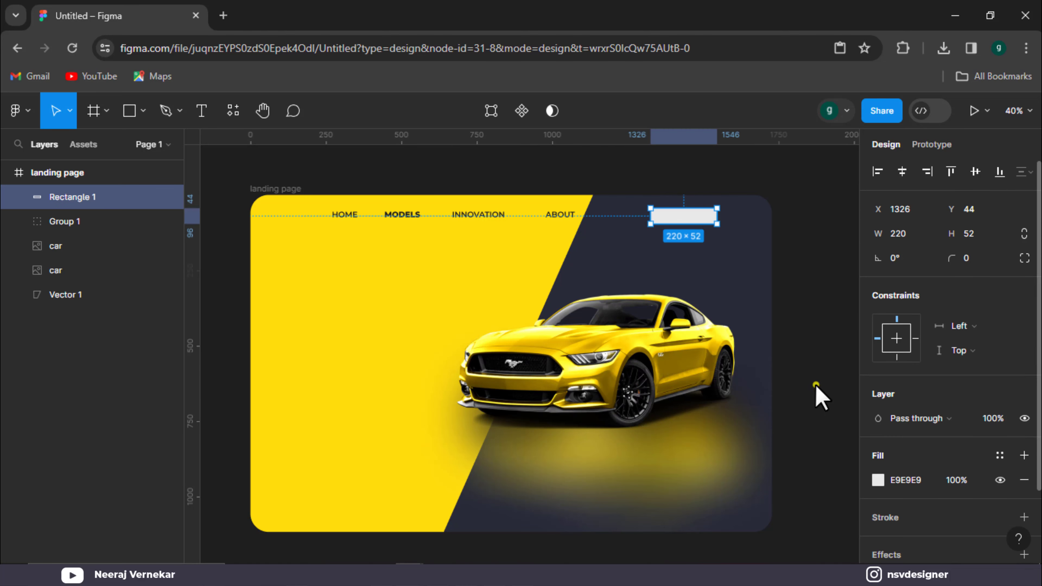
{"action": "left_click", "coordinate": [879, 479]}
{"action": "left_click_drag", "start_coordinate": [681, 225], "coordinate": [678, 221]}
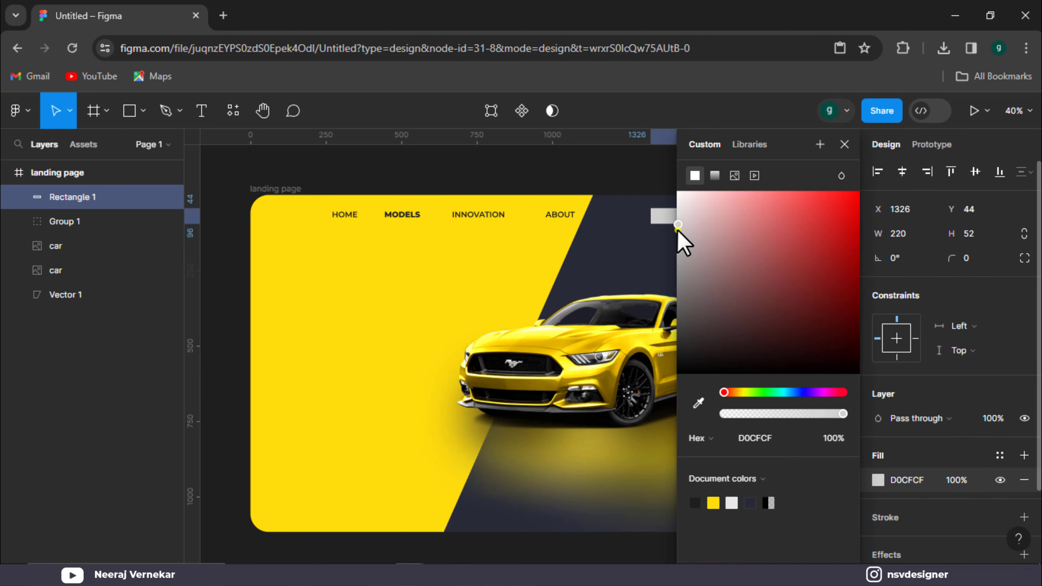
{"action": "left_click", "coordinate": [627, 178]}
{"action": "left_click", "coordinate": [705, 219]}
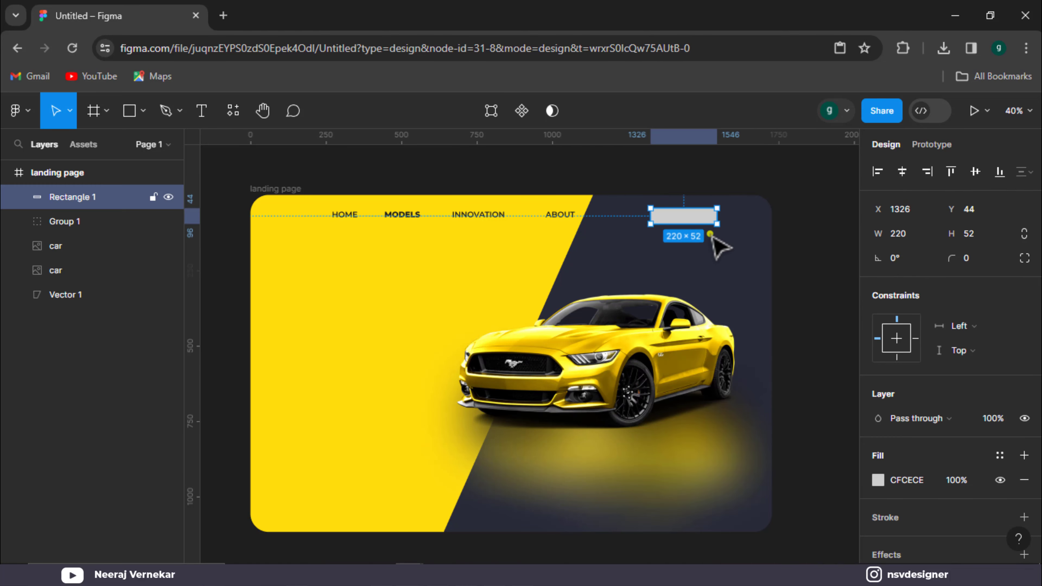
Set the rectangle's fill opacity to 14% and round its corners with a radius of 52.
{"action": "left_click_drag", "start_coordinate": [958, 477], "coordinate": [796, 478]}
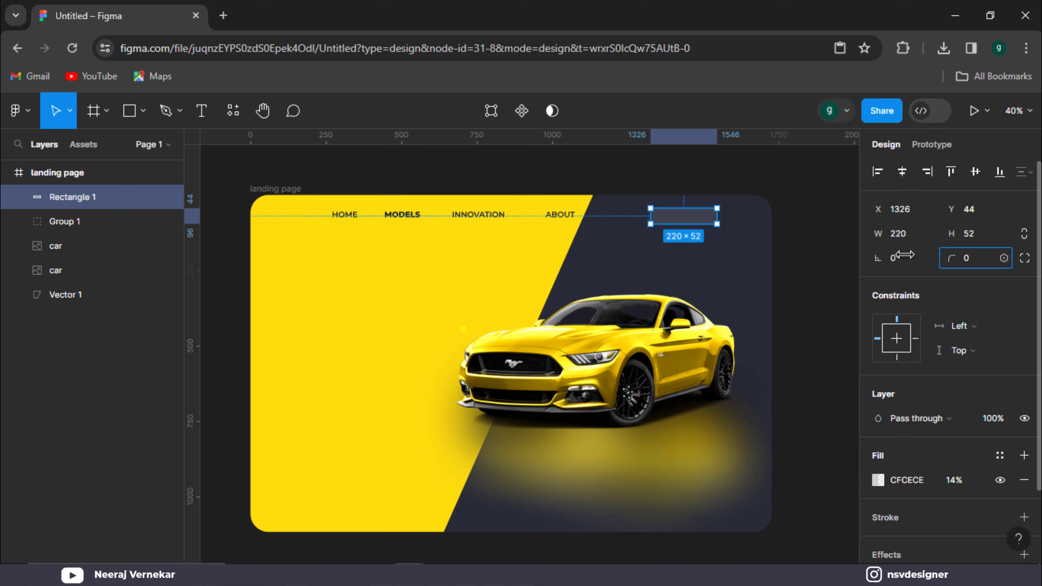
{"action": "left_click_drag", "start_coordinate": [930, 255], "coordinate": [985, 257]}
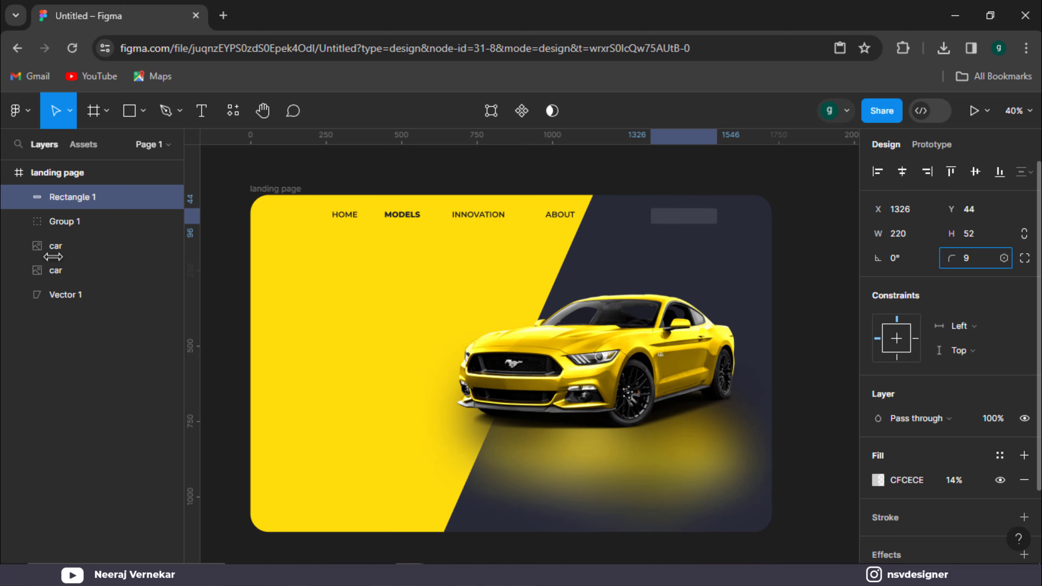
{"action": "left_click", "coordinate": [637, 190]}
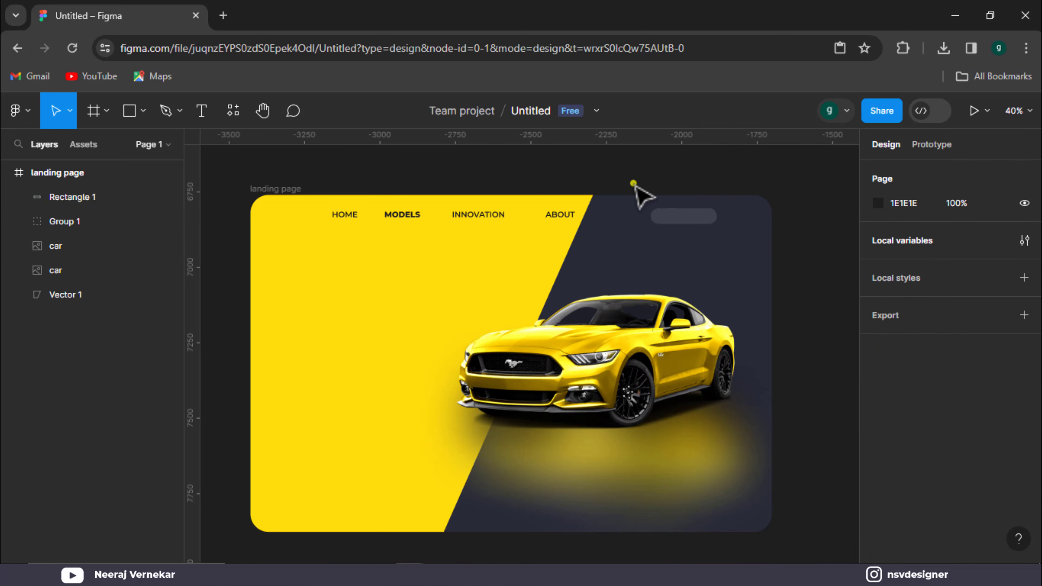
Move the rounded rectangle up slightly to X 1322, Y 33.
{"action": "scroll", "coordinate": [596, 190], "scroll_direction": "up", "scroll_amount": 3}
{"action": "scroll", "coordinate": [596, 190], "scroll_direction": "up", "scroll_amount": 5}
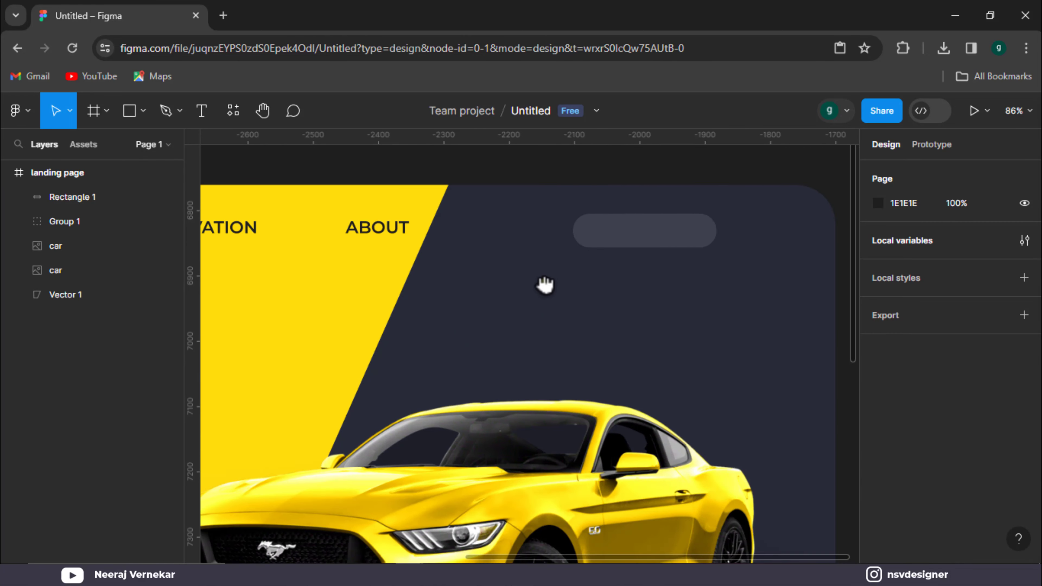
{"action": "left_click", "coordinate": [617, 231]}
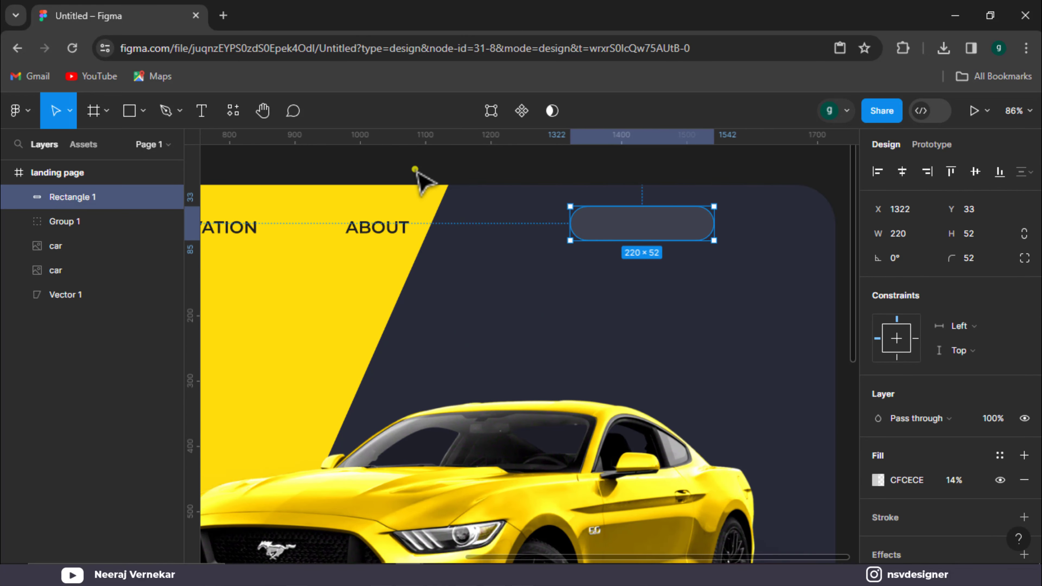
Add the text Search and place it inside the rounded rectangle at X 1368, Y 43.
{"action": "left_click", "coordinate": [415, 169]}
{"action": "key", "text": "t"}
{"action": "left_click", "coordinate": [415, 170]}
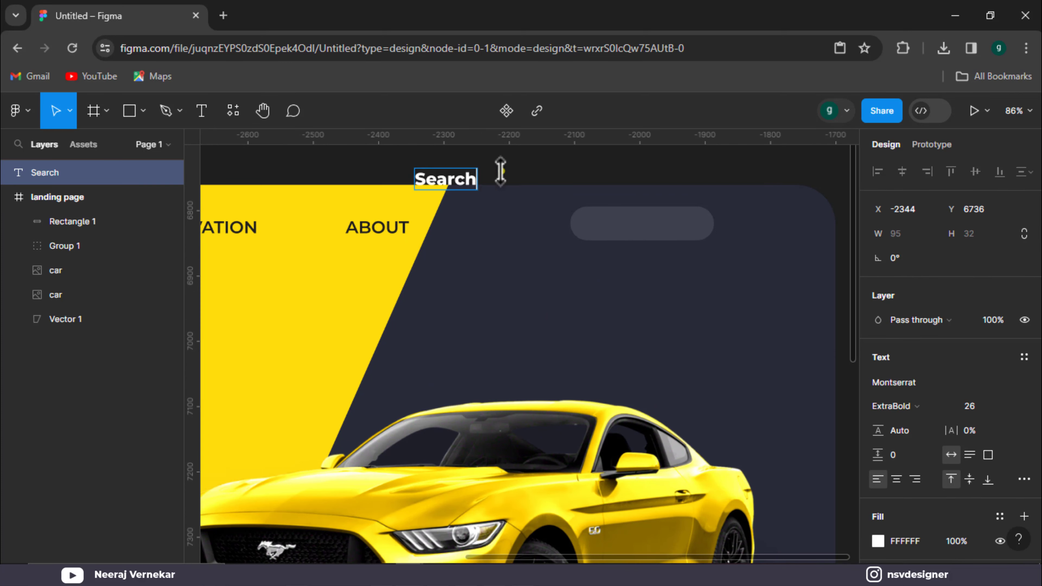
{"action": "left_click_drag", "start_coordinate": [457, 182], "coordinate": [643, 227]}
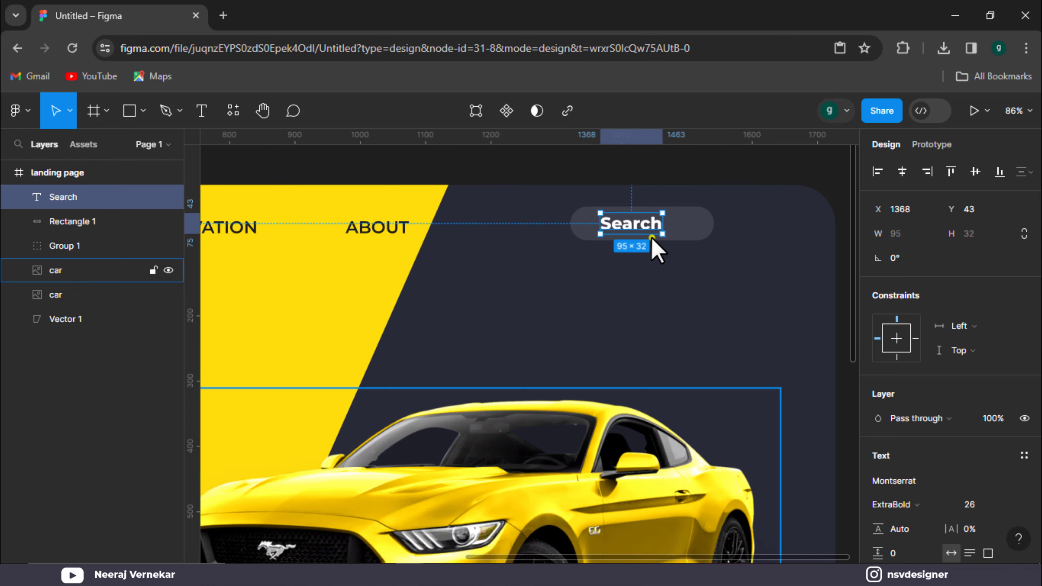
Set the Search text's font weight to Light and shift the text slightly right inside the rounded rectangle.
{"action": "left_click", "coordinate": [916, 504]}
{"action": "left_click", "coordinate": [943, 224]}
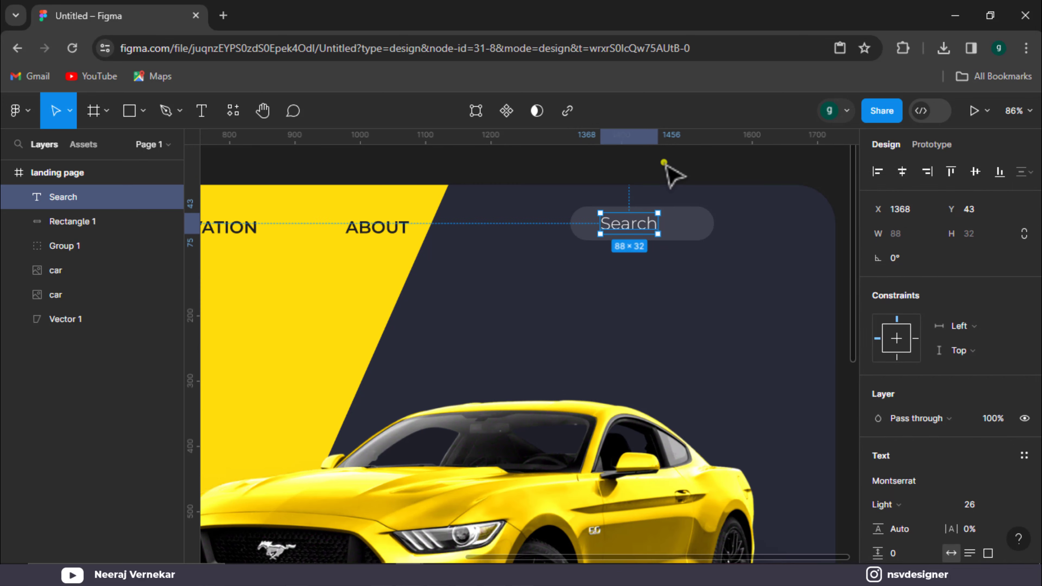
{"action": "left_click", "coordinate": [667, 167]}
{"action": "left_click_drag", "start_coordinate": [641, 224], "coordinate": [661, 228]}
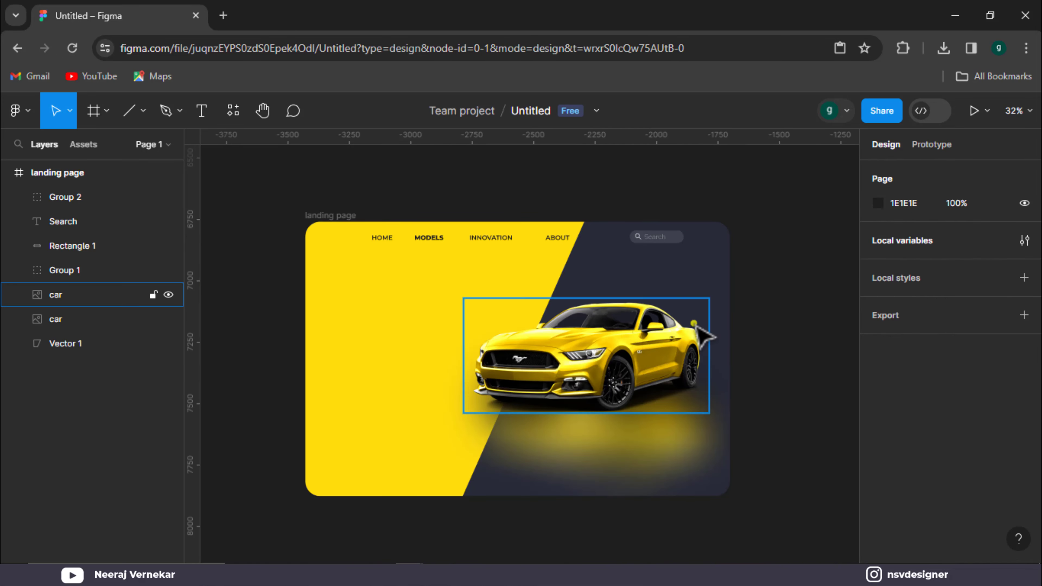
Draw a horizontal line about 56 wide right of the search bar at X 1581, Y 38, and set its stroke to white FFFFFF.
{"action": "scroll", "coordinate": [704, 335], "scroll_direction": "up", "scroll_amount": 3}
{"action": "scroll", "coordinate": [704, 334], "scroll_direction": "up", "scroll_amount": 3}
{"action": "left_click", "coordinate": [132, 112]}
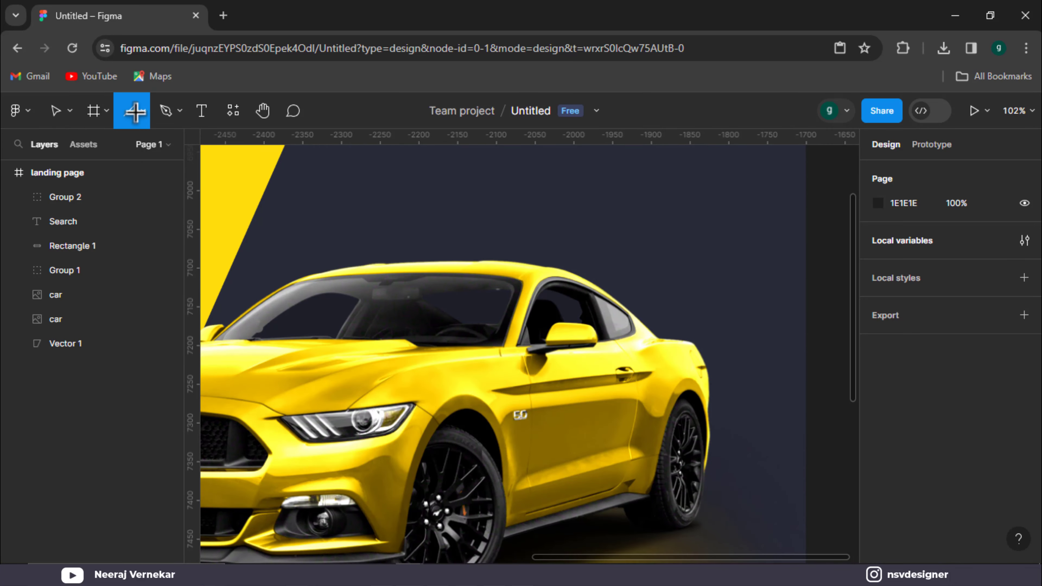
{"action": "scroll", "coordinate": [565, 186], "scroll_direction": "up", "scroll_amount": 3}
{"action": "scroll", "coordinate": [688, 206], "scroll_direction": "up", "scroll_amount": 2}
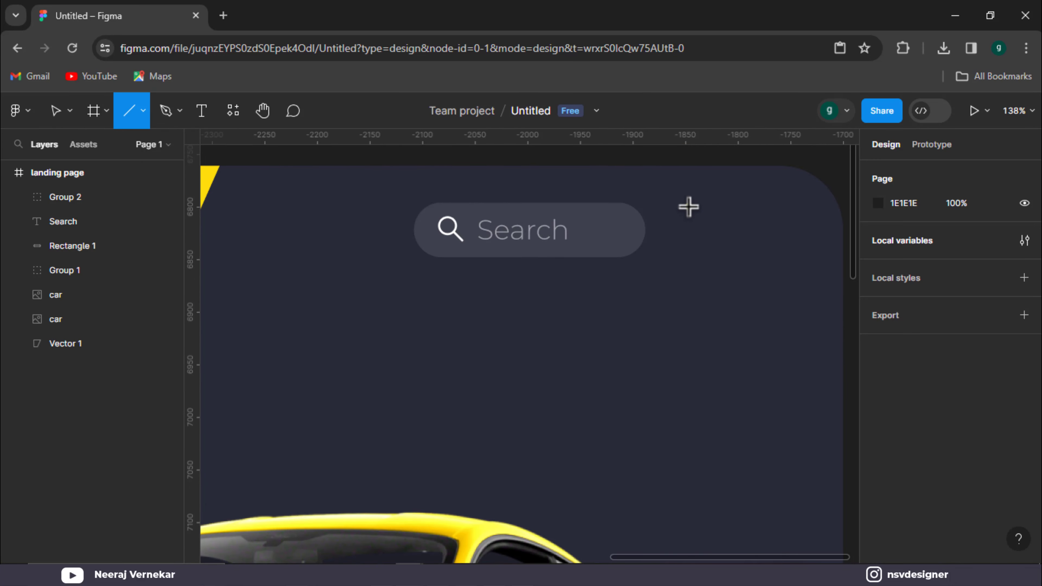
{"action": "left_click_drag", "start_coordinate": [688, 206], "coordinate": [750, 215]}
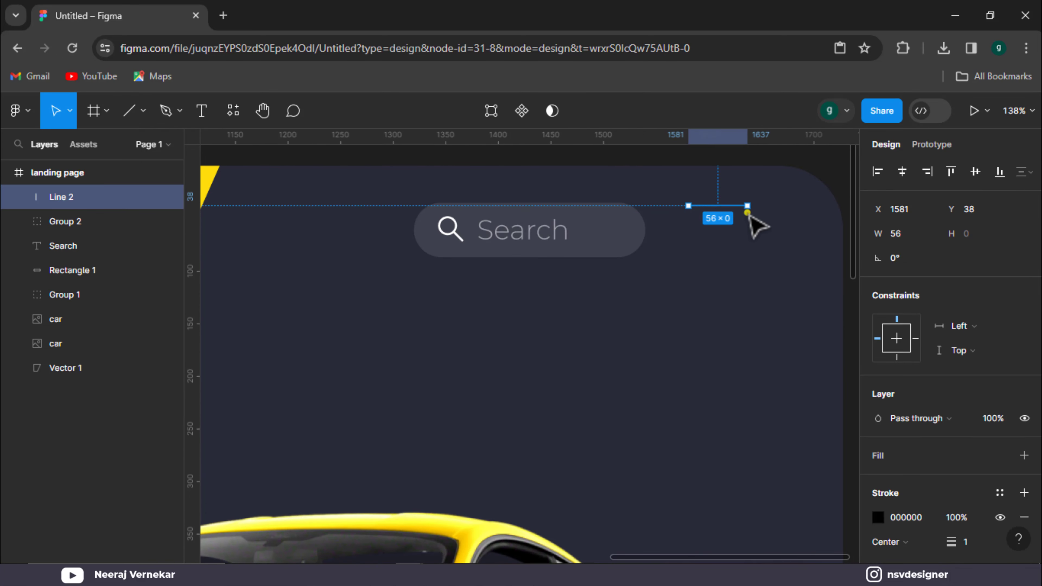
{"action": "left_click", "coordinate": [878, 518]}
{"action": "left_click_drag", "start_coordinate": [705, 271], "coordinate": [640, 163]}
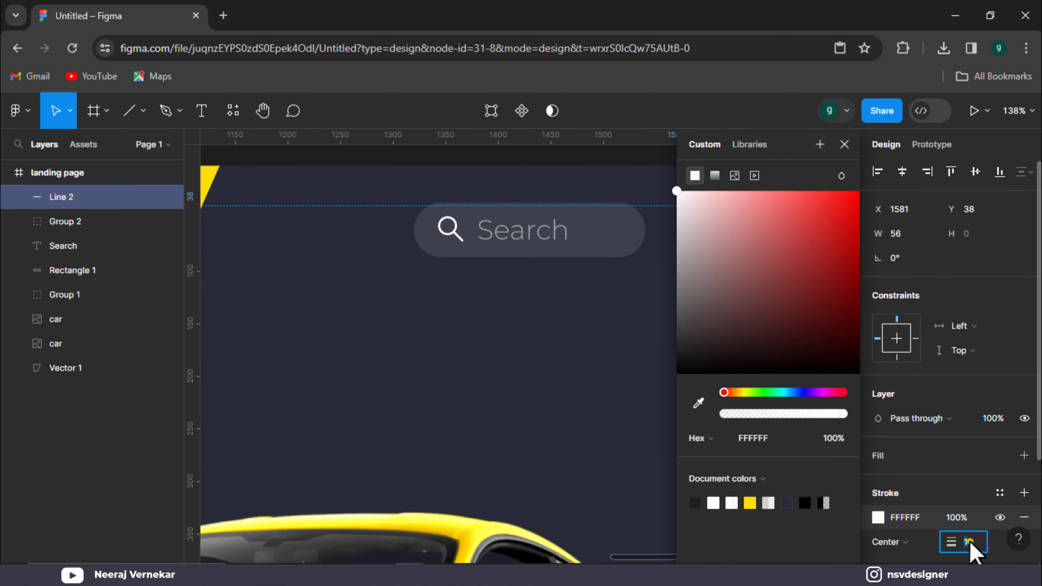
Set the white line's stroke thickness to 6.
{"action": "left_click", "coordinate": [522, 379]}
{"action": "left_click", "coordinate": [729, 204]}
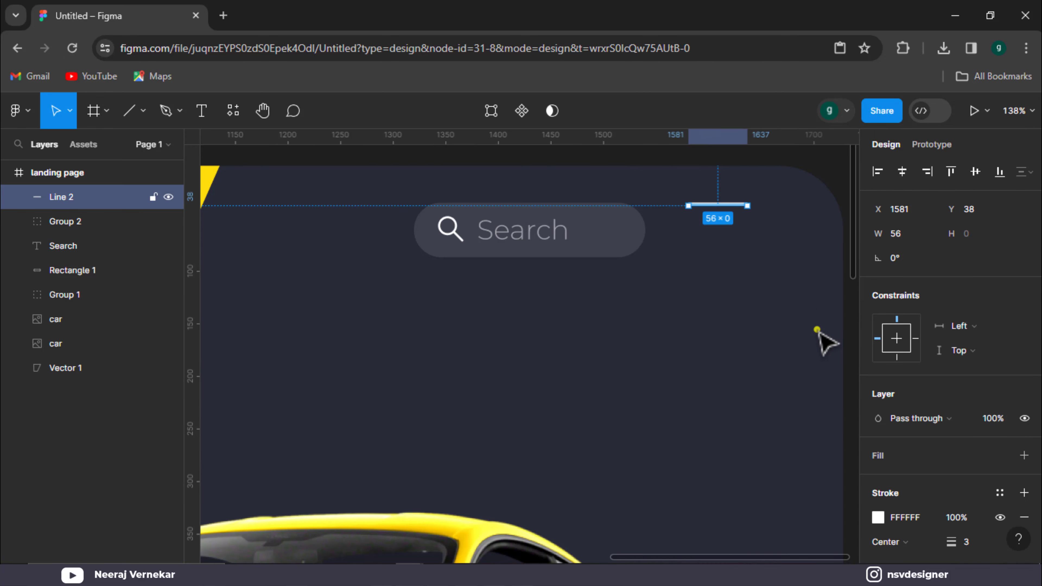
{"action": "left_click_drag", "start_coordinate": [964, 540], "coordinate": [973, 539]}
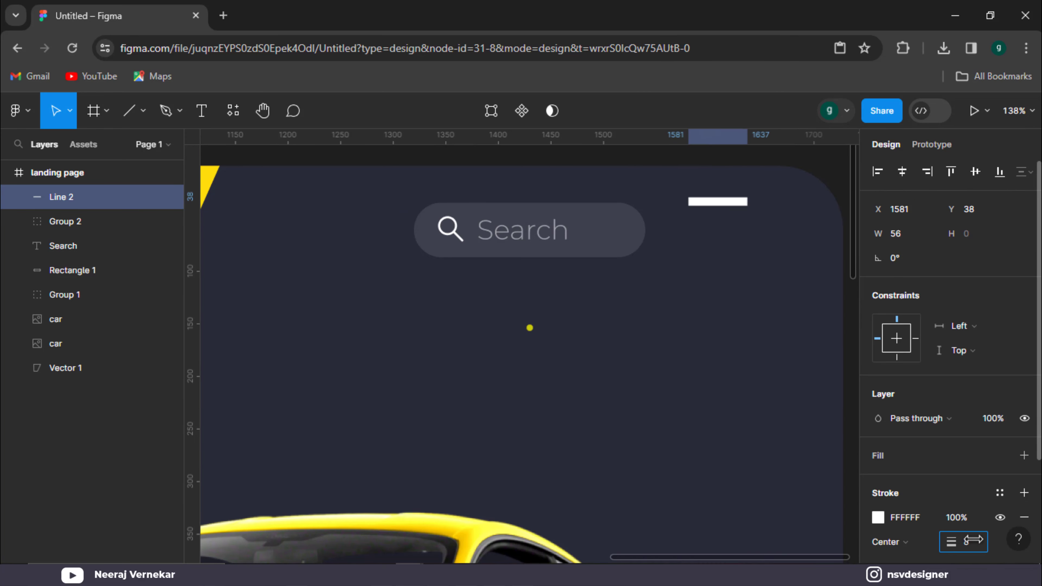
{"action": "left_click_drag", "start_coordinate": [525, 329], "coordinate": [595, 356]}
Give the white line Round caps at both its start and end points.
{"action": "scroll", "coordinate": [880, 431], "scroll_direction": "down", "scroll_amount": 3}
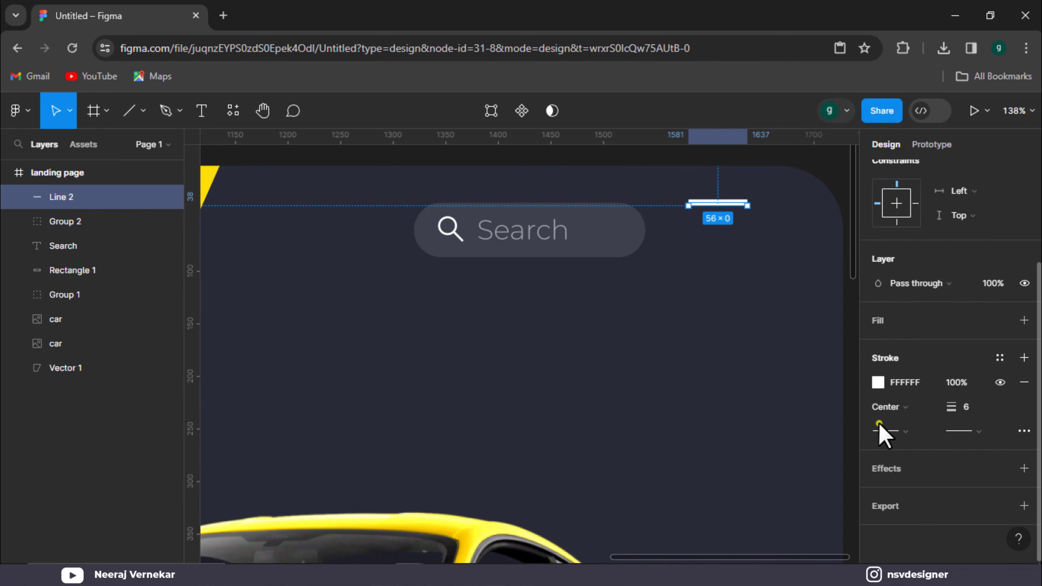
{"action": "left_click", "coordinate": [909, 431]}
{"action": "left_click", "coordinate": [899, 526]}
{"action": "left_click", "coordinate": [966, 433]}
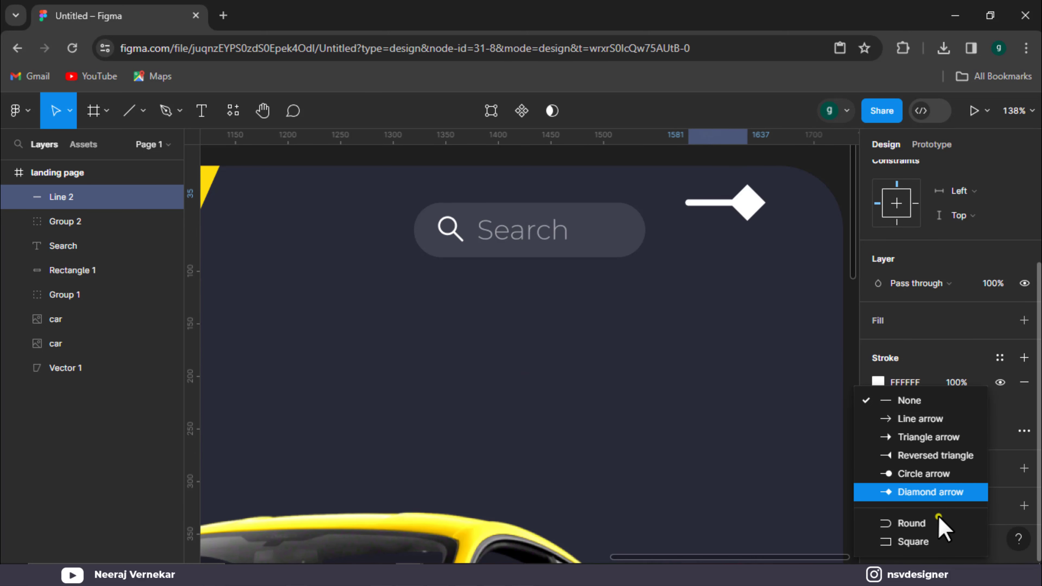
{"action": "left_click", "coordinate": [939, 521]}
{"action": "left_click_drag", "start_coordinate": [729, 204], "coordinate": [731, 247]}
{"action": "key", "text": "ctrl+z"}
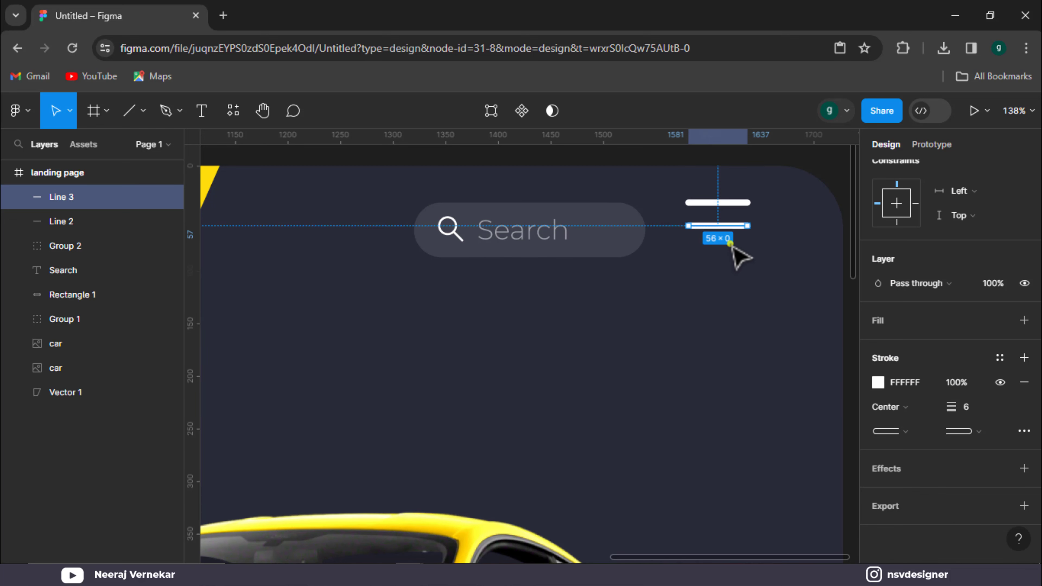
{"action": "key", "text": "ctrl+z"}
Duplicate the rounded white line twice straight below it, 28 apart, to form a three-bar menu icon.
{"action": "left_click_drag", "start_coordinate": [732, 205], "coordinate": [734, 233]}
{"action": "left_click_drag", "start_coordinate": [734, 233], "coordinate": [730, 260]}
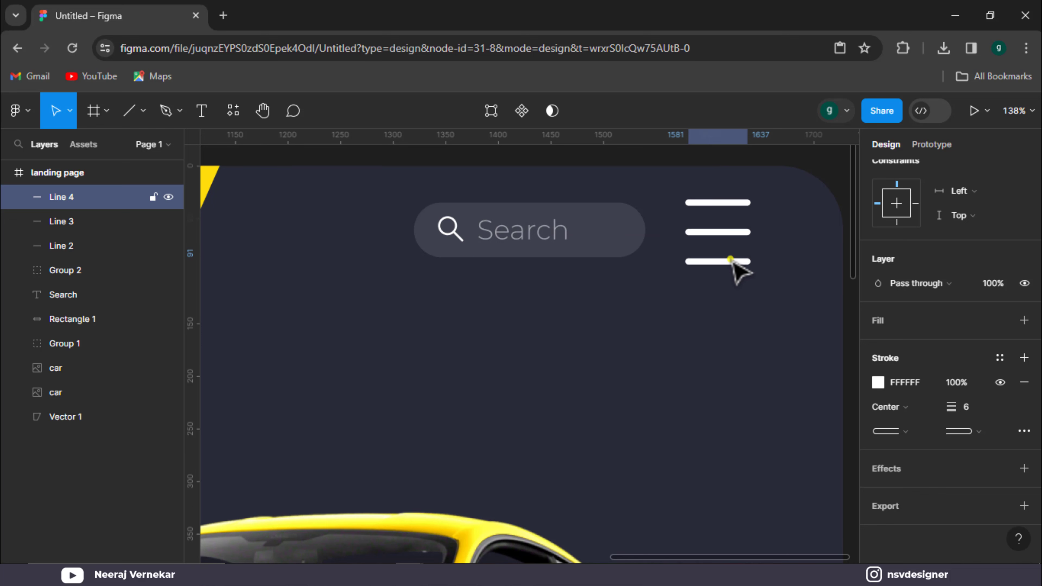
Reduce the spacing of the three menu lines to 18 and group them beside the search bar at X 1568, Y 41.
{"action": "left_click", "coordinate": [736, 233], "text": "shift"}
{"action": "left_click", "coordinate": [735, 202], "text": "shift"}
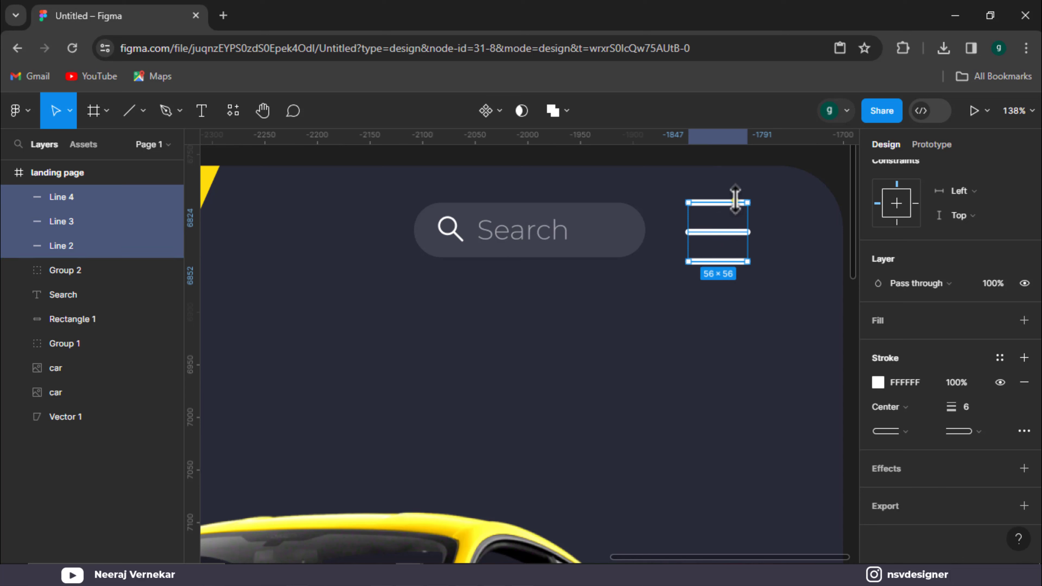
{"action": "scroll", "coordinate": [983, 227], "scroll_direction": "up", "scroll_amount": 5}
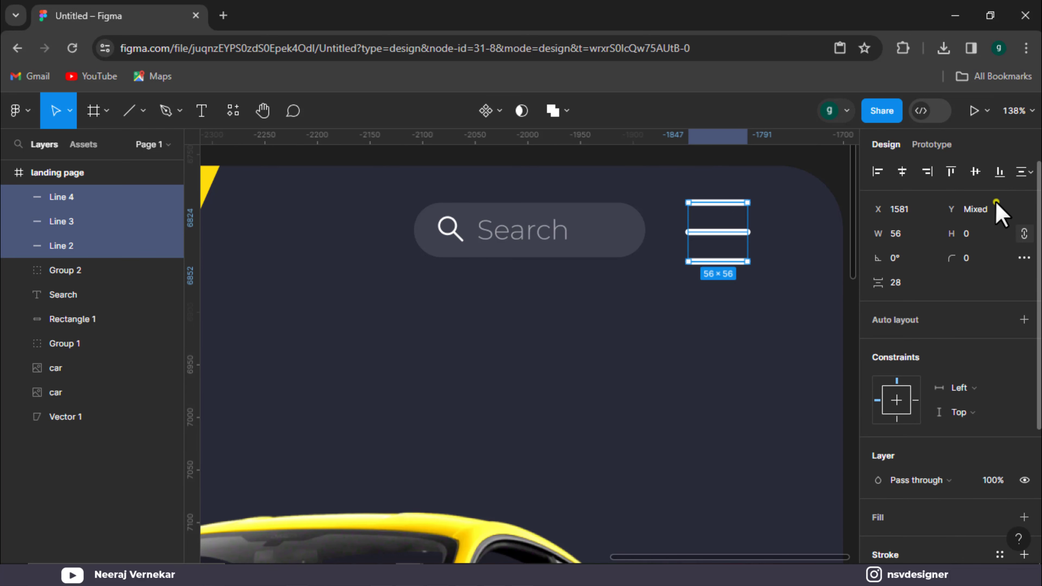
{"action": "left_click", "coordinate": [1025, 171]}
{"action": "left_click", "coordinate": [722, 261]}
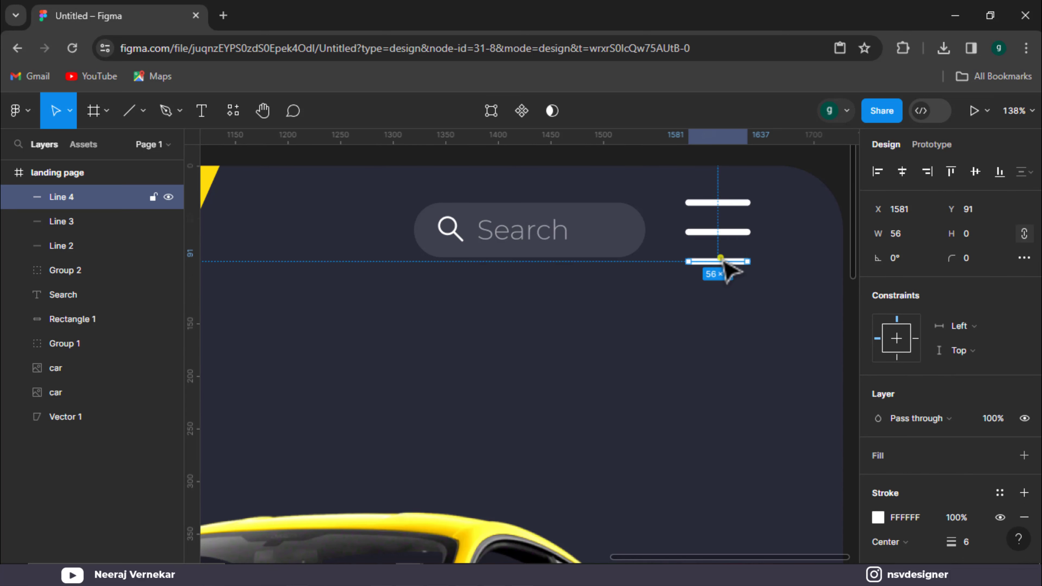
{"action": "left_click_drag", "start_coordinate": [721, 259], "coordinate": [711, 231]}
{"action": "key", "text": "ctrl+z"}
{"action": "key", "text": "ctrl+g"}
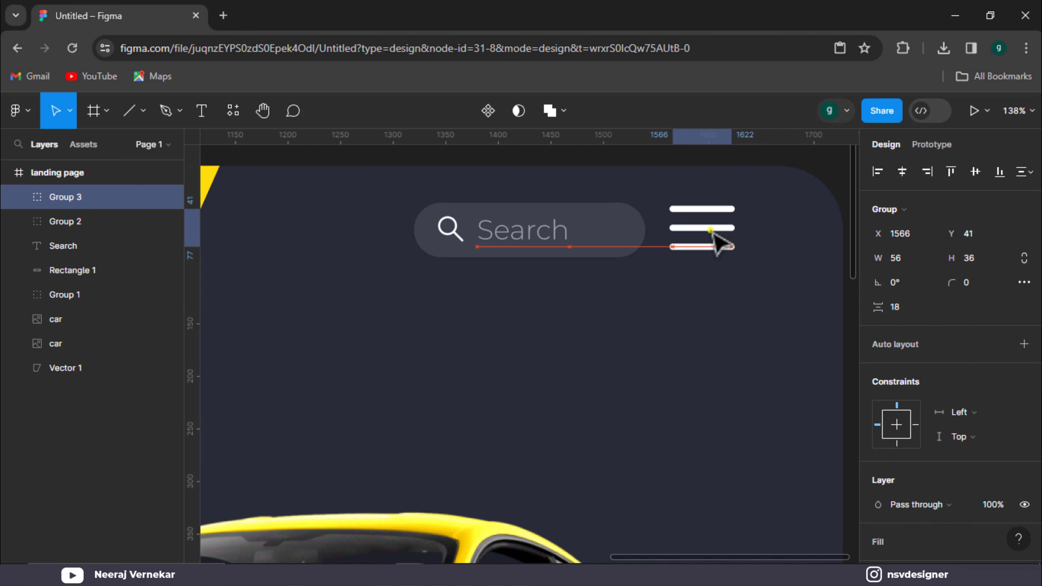
Widen the search bar's rounded rectangle to the right so it ends just short of the menu icon.
{"action": "left_click", "coordinate": [624, 244]}
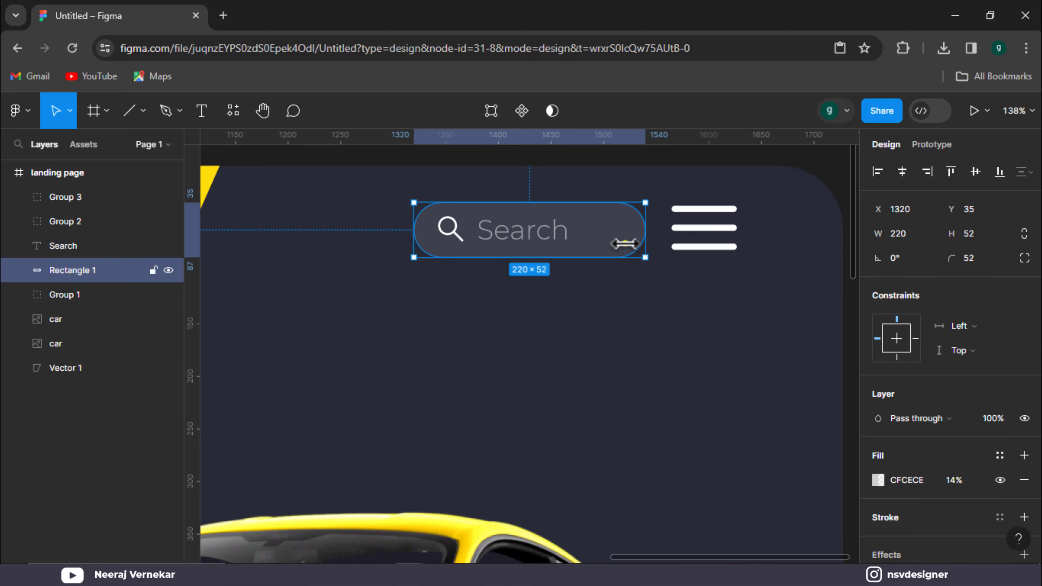
{"action": "left_click_drag", "start_coordinate": [660, 235], "coordinate": [672, 235]}
{"action": "left_click", "coordinate": [779, 214]}
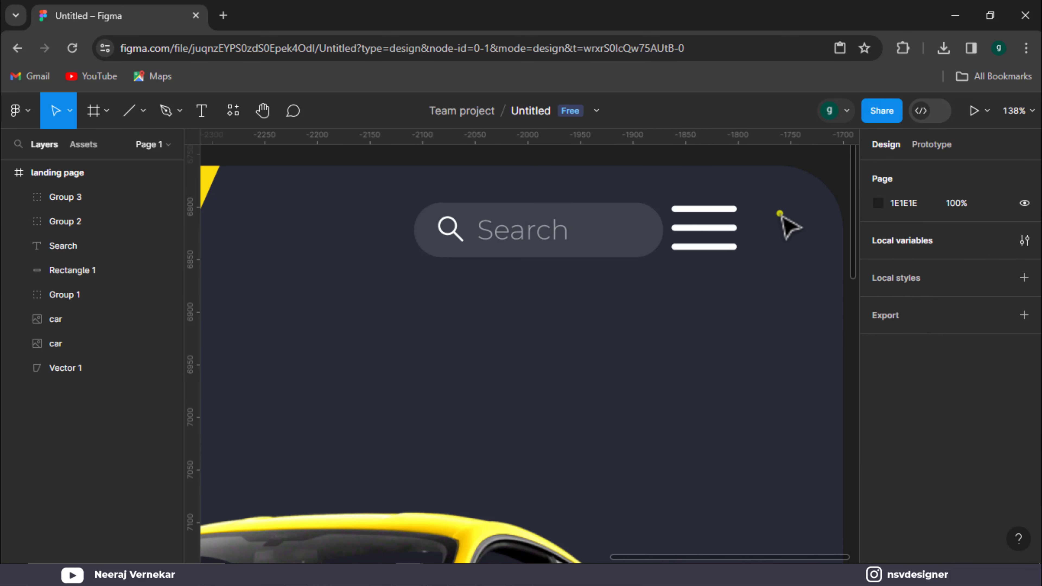
Narrow the menu icon group to 41 wide, keeping its height at 36.
{"action": "left_click", "coordinate": [710, 243]}
{"action": "key", "text": "shift+0"}
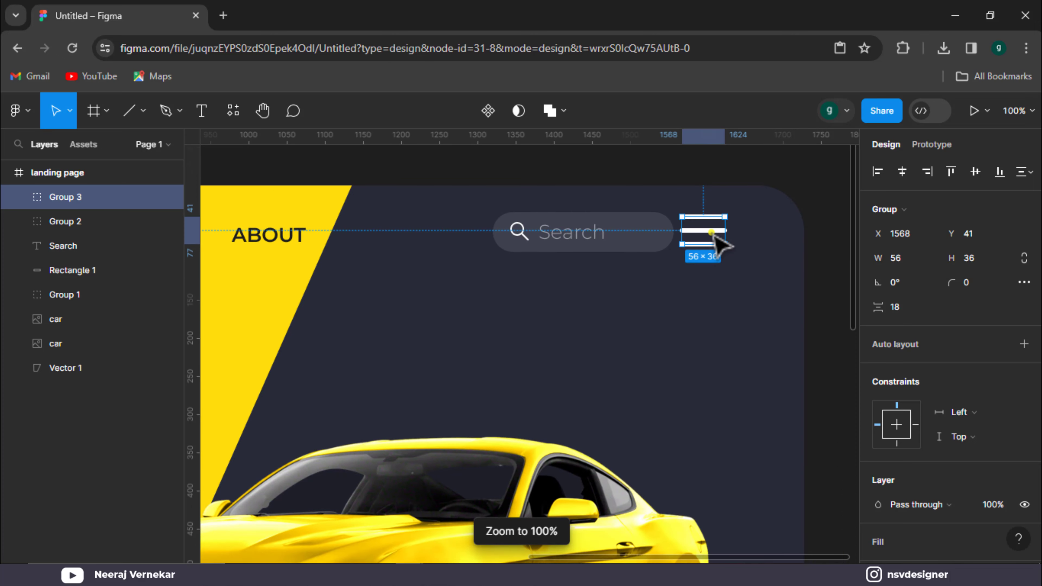
{"action": "left_click", "coordinate": [840, 199]}
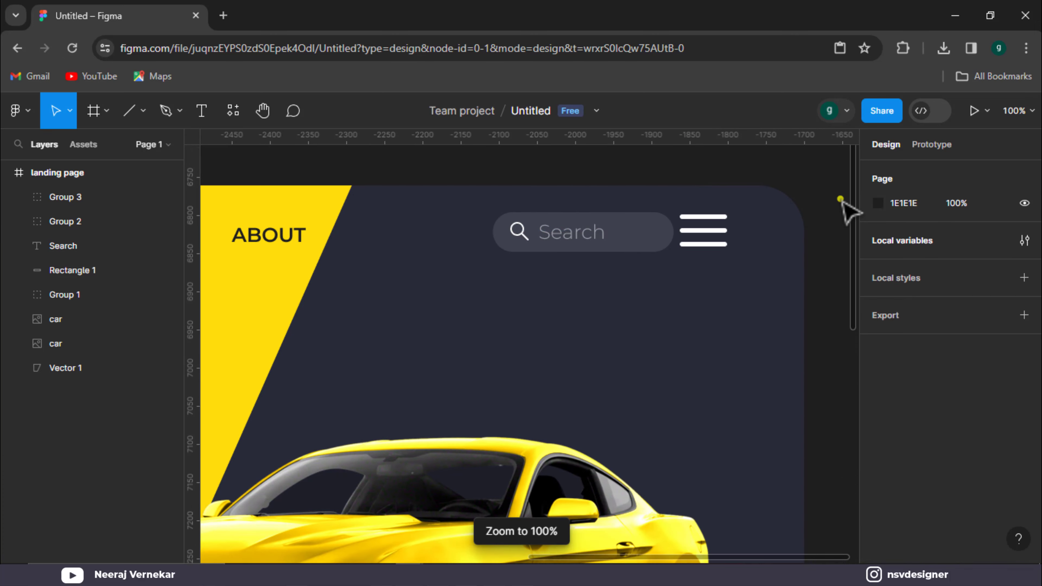
{"action": "scroll", "coordinate": [841, 203], "scroll_direction": "down", "scroll_amount": 5}
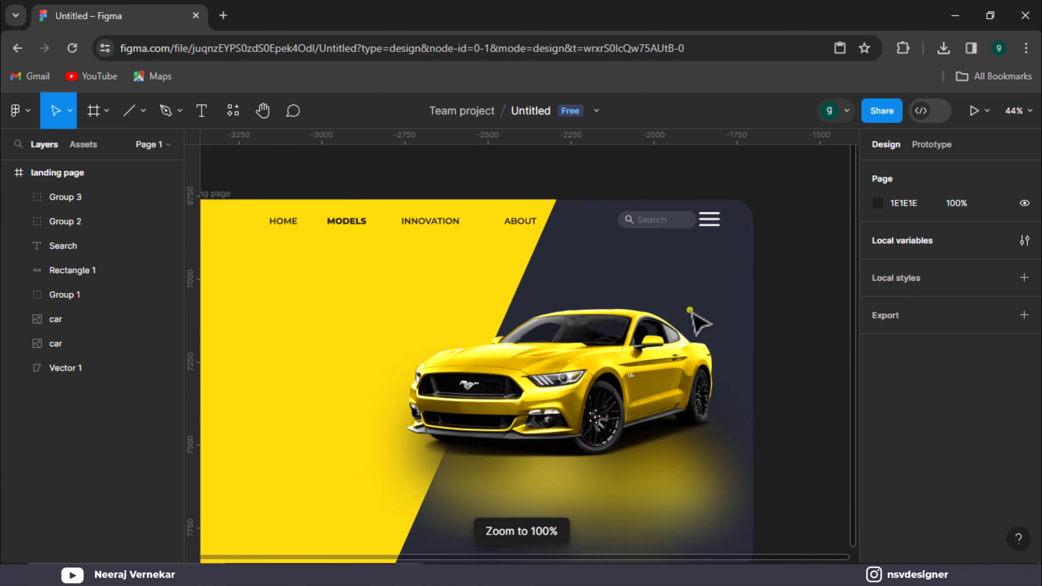
{"action": "scroll", "coordinate": [688, 311], "scroll_direction": "down", "scroll_amount": 2}
{"action": "mouse_move", "coordinate": [688, 277]}
{"action": "left_mouse_down"}
{"action": "mouse_move", "coordinate": [689, 309]}
{"action": "mouse_move", "coordinate": [703, 285]}
{"action": "left_mouse_up"}
{"action": "scroll", "coordinate": [708, 280], "scroll_direction": "up", "scroll_amount": 3}
{"action": "left_click", "coordinate": [710, 286]}
{"action": "left_click", "coordinate": [737, 219]}
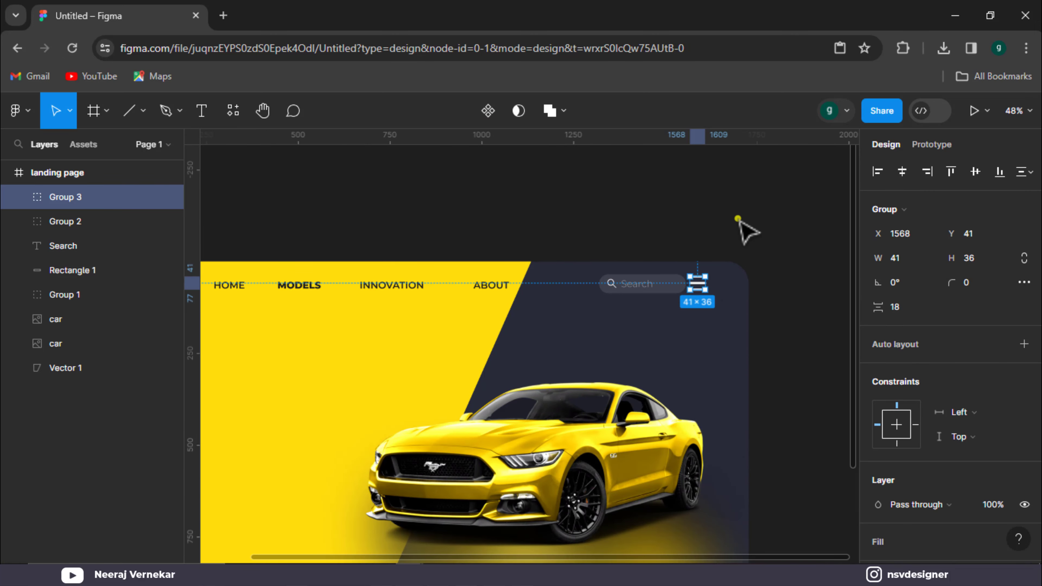
Lower the menu icon's stroke opacity to 37% and shift the icon slightly right to X 1571, Y 41.
{"action": "left_click", "coordinate": [703, 284]}
{"action": "scroll", "coordinate": [707, 288], "scroll_direction": "up", "scroll_amount": 5}
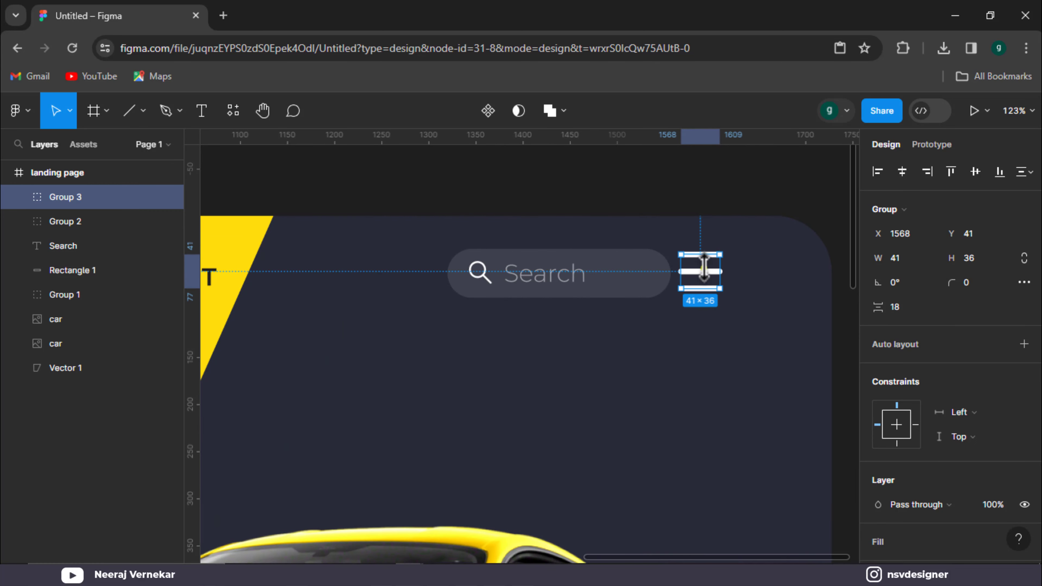
{"action": "scroll", "coordinate": [962, 331], "scroll_direction": "down", "scroll_amount": 5}
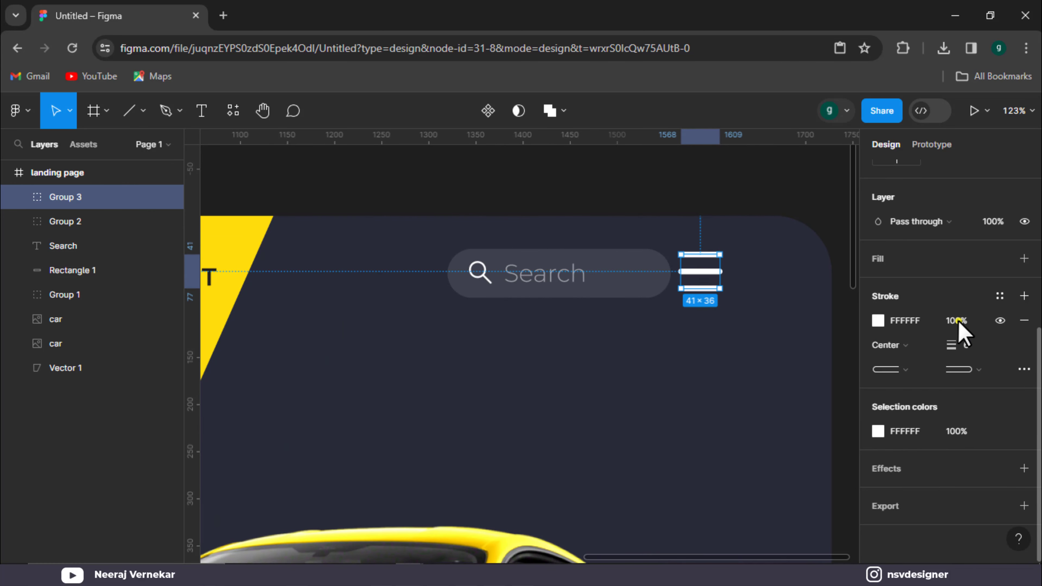
{"action": "mouse_move", "coordinate": [958, 322]}
{"action": "left_mouse_down"}
{"action": "mouse_move", "coordinate": [399, 336]}
{"action": "mouse_move", "coordinate": [477, 349]}
{"action": "left_mouse_up"}
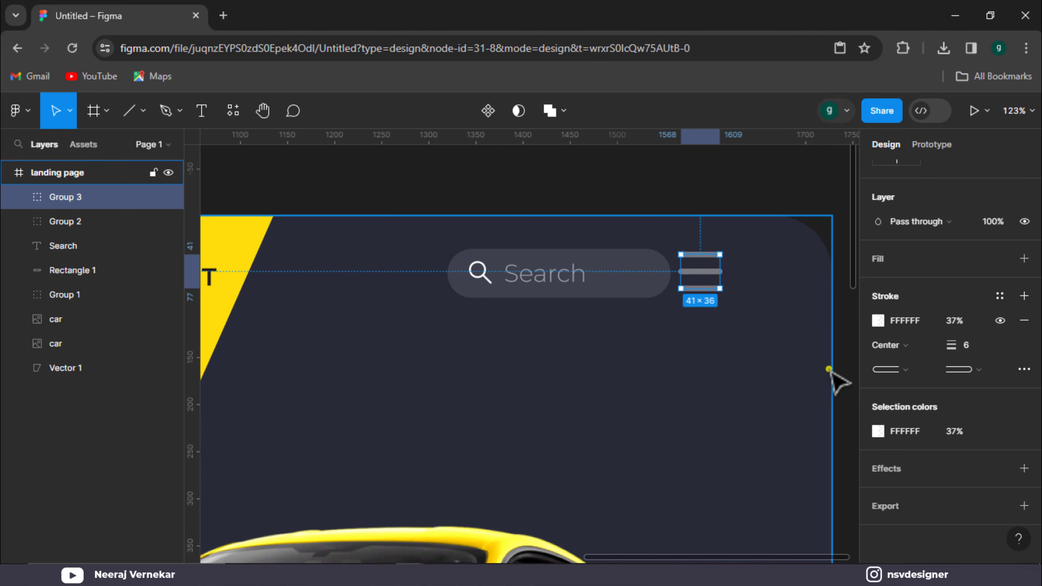
{"action": "scroll", "coordinate": [833, 373], "scroll_direction": "down", "scroll_amount": 5}
{"action": "left_click", "coordinate": [660, 535]}
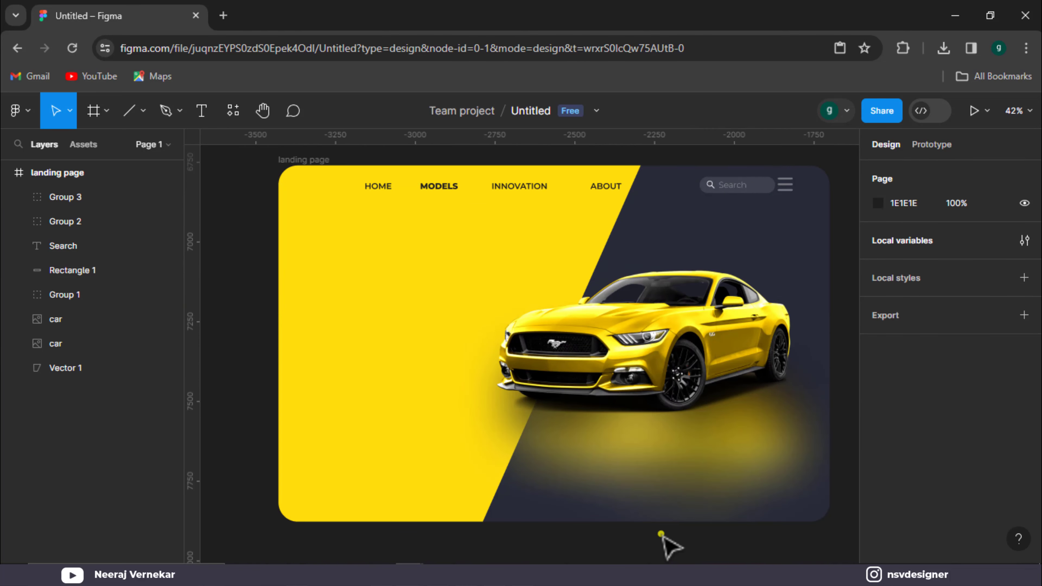
{"action": "left_click", "coordinate": [793, 188]}
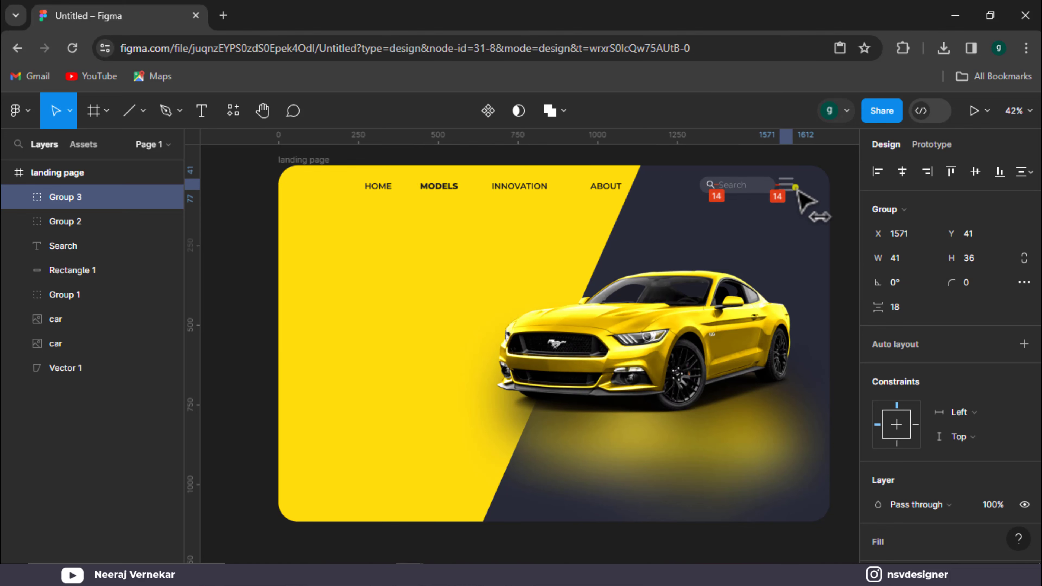
{"action": "left_click", "coordinate": [262, 296]}
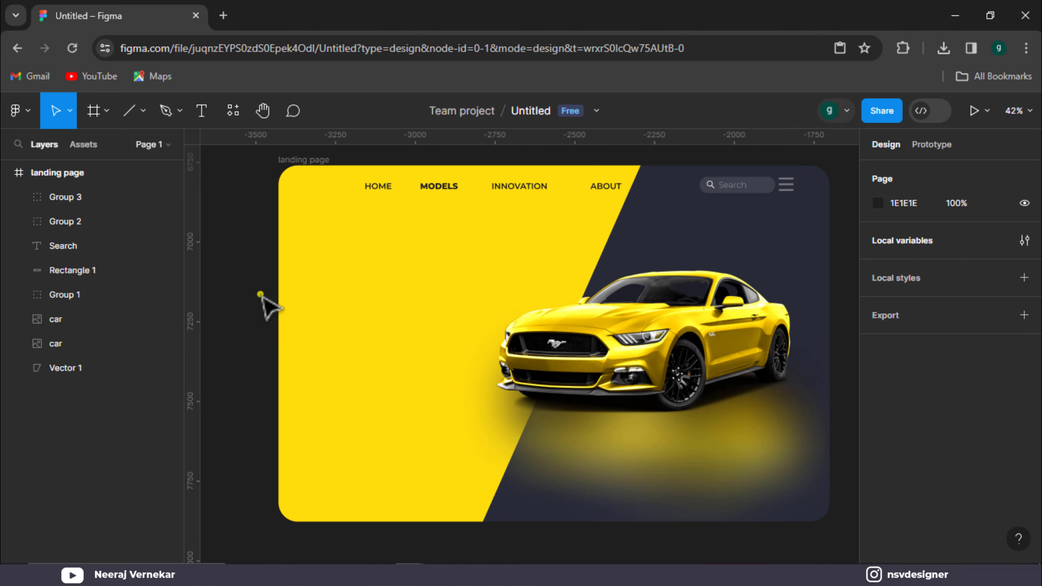
Add the text FORD on the yellow area at font size 149 and place it at X 85, Y 287.
{"action": "key", "text": "t"}
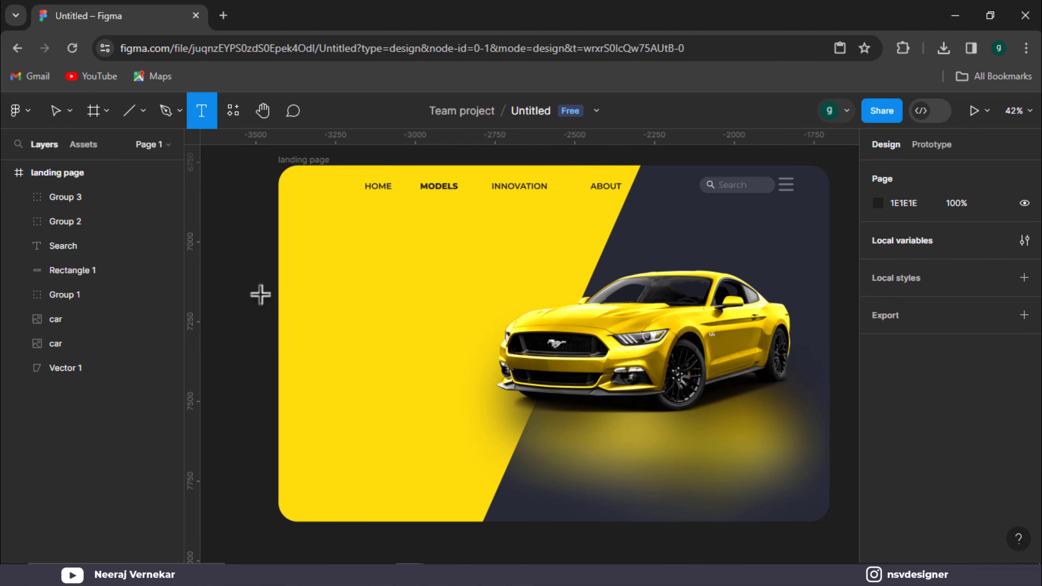
{"action": "left_click", "coordinate": [315, 267]}
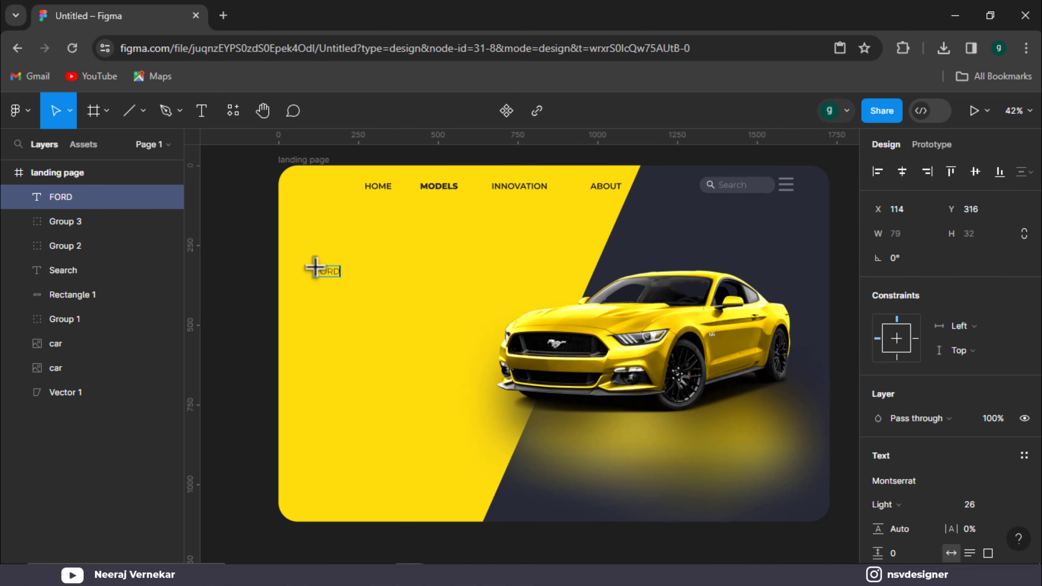
{"action": "left_click_drag", "start_coordinate": [341, 277], "coordinate": [445, 310]}
{"action": "key", "text": "ctrl+z"}
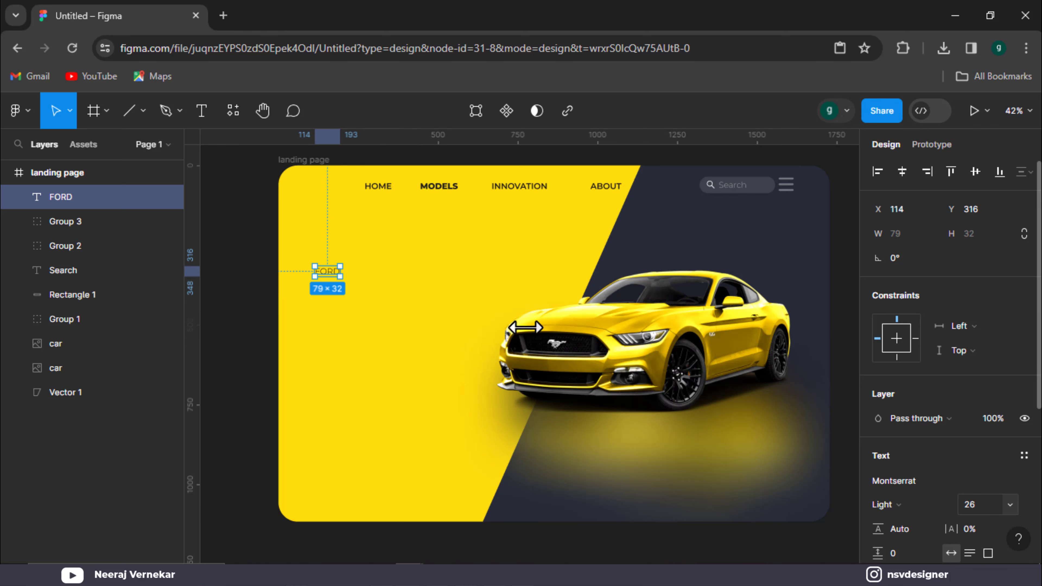
{"action": "left_click_drag", "start_coordinate": [964, 502], "coordinate": [116, 500]}
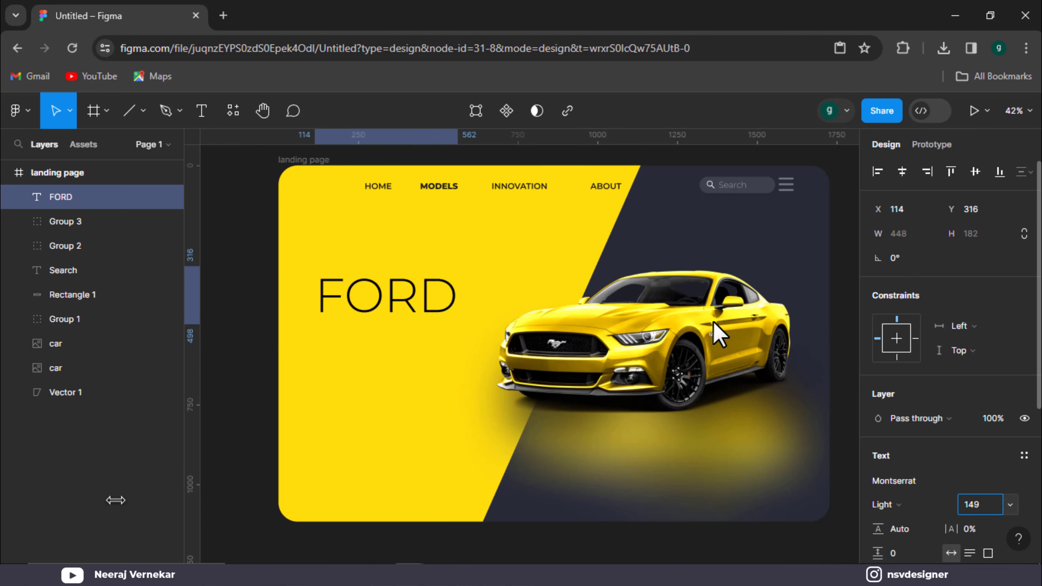
{"action": "mouse_move", "coordinate": [441, 321]}
{"action": "left_mouse_down"}
{"action": "mouse_move", "coordinate": [425, 304]}
{"action": "mouse_move", "coordinate": [431, 308]}
{"action": "left_mouse_up"}
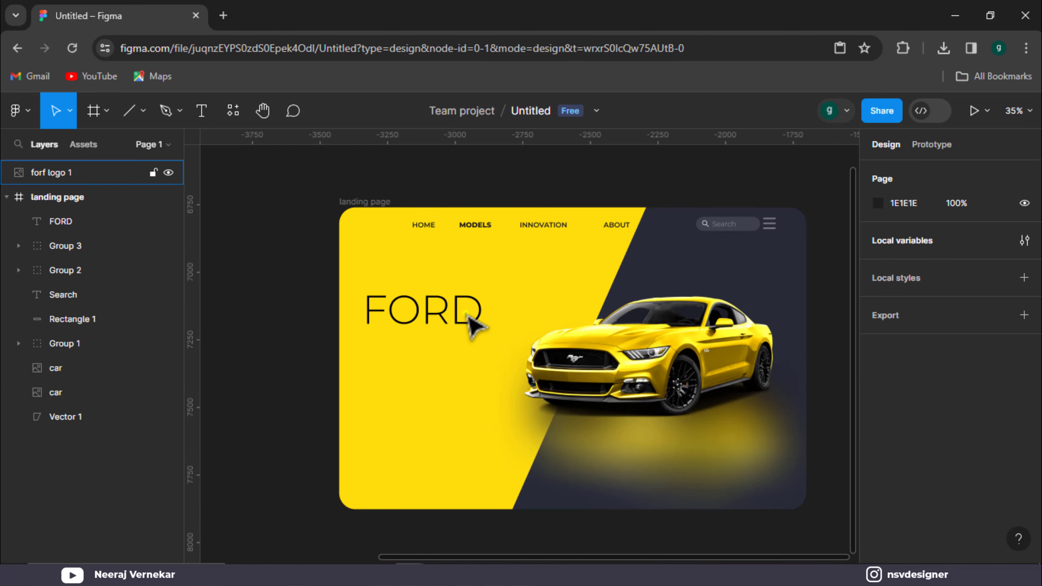
Change the FORD text's font to Monument Extended and its fill to white FFFFFF.
{"action": "left_click", "coordinate": [475, 325]}
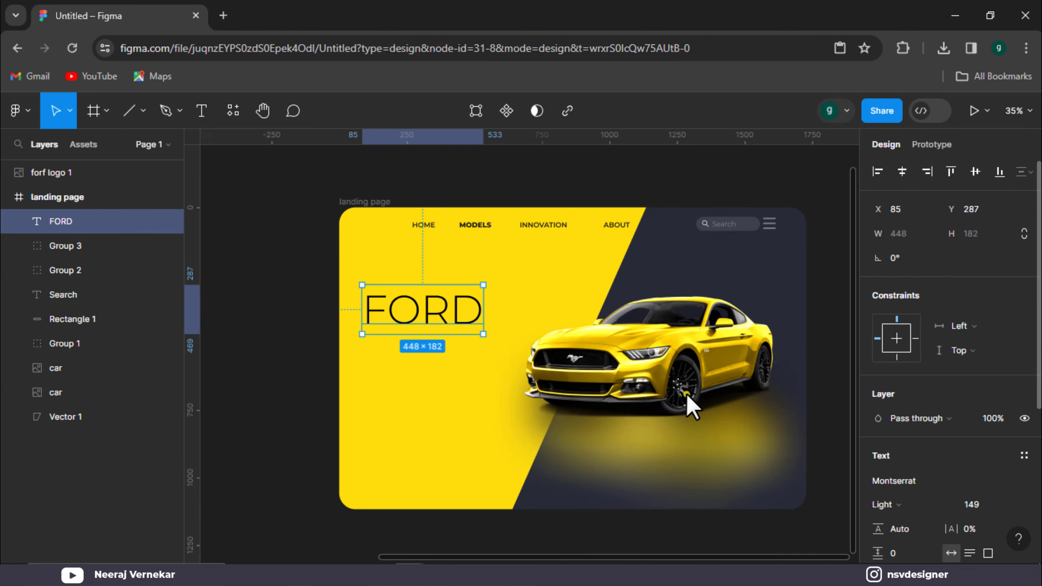
{"action": "left_click", "coordinate": [909, 480]}
{"action": "left_click", "coordinate": [724, 412]}
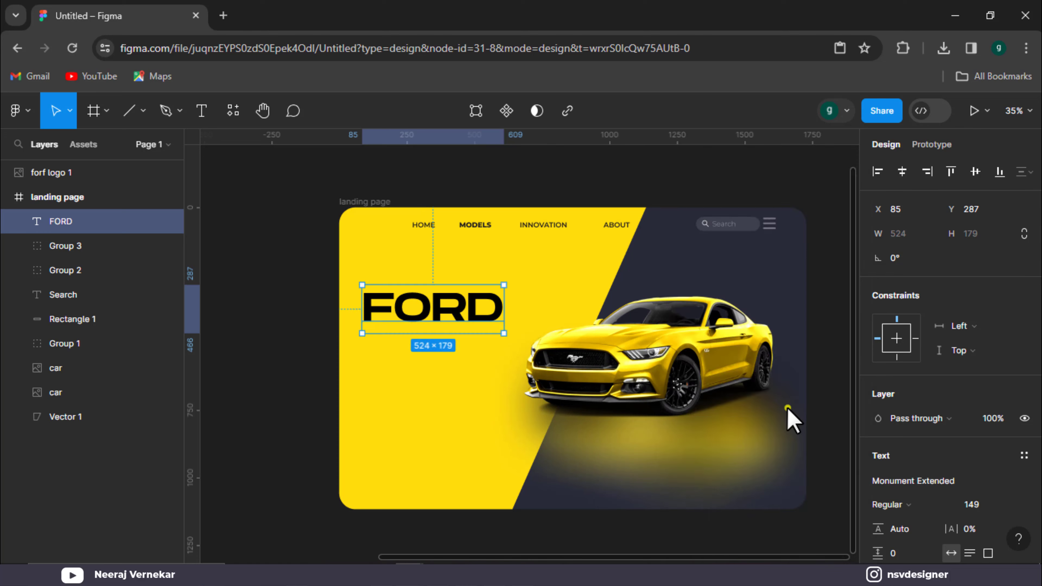
{"action": "scroll", "coordinate": [866, 472], "scroll_direction": "down", "scroll_amount": 3}
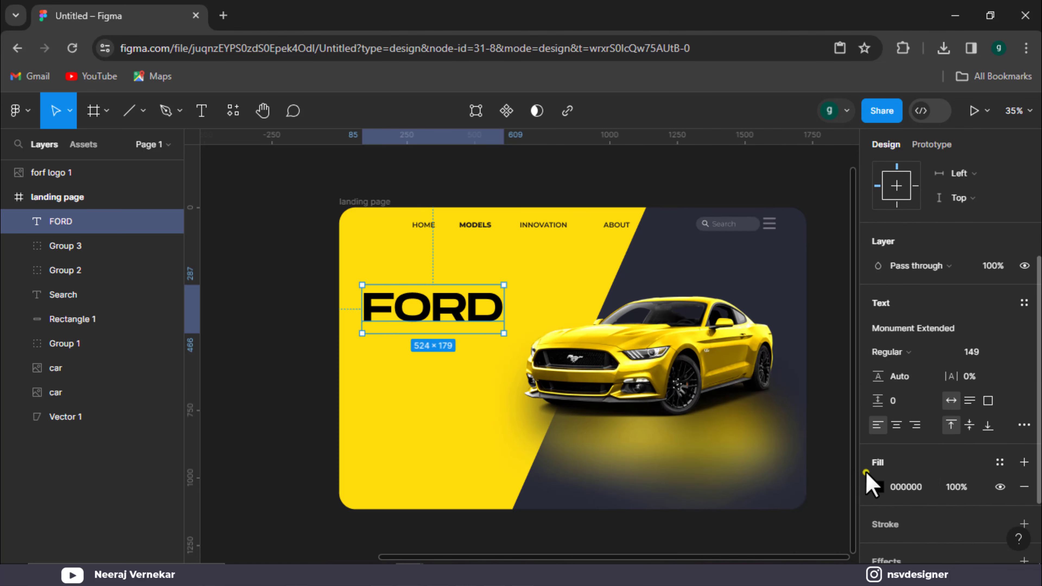
{"action": "left_click", "coordinate": [881, 489]}
{"action": "left_click_drag", "start_coordinate": [751, 305], "coordinate": [621, 163]}
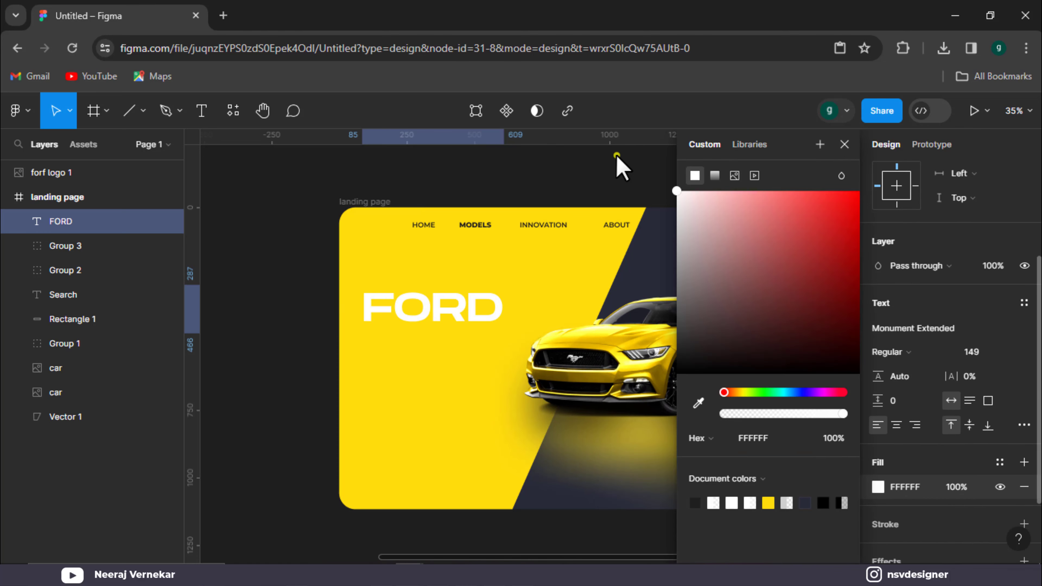
{"action": "left_click", "coordinate": [337, 233]}
Duplicate the FORD text directly below at X 72, Y 380 and change the copy's wording to MUSTANG.
{"action": "left_click_drag", "start_coordinate": [483, 326], "coordinate": [436, 344]}
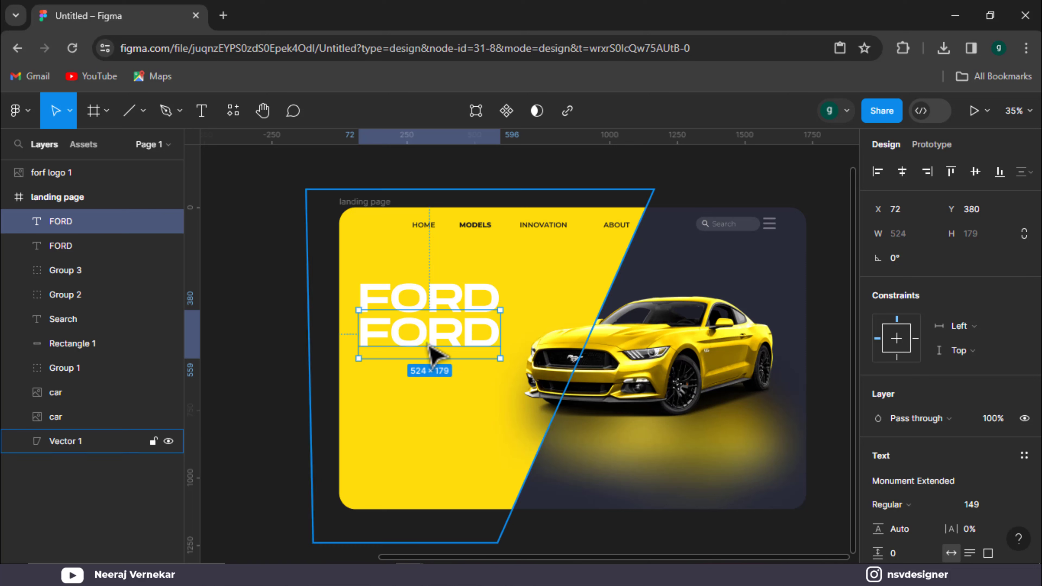
{"action": "double_click", "coordinate": [425, 344]}
{"action": "type", "text": "M"}
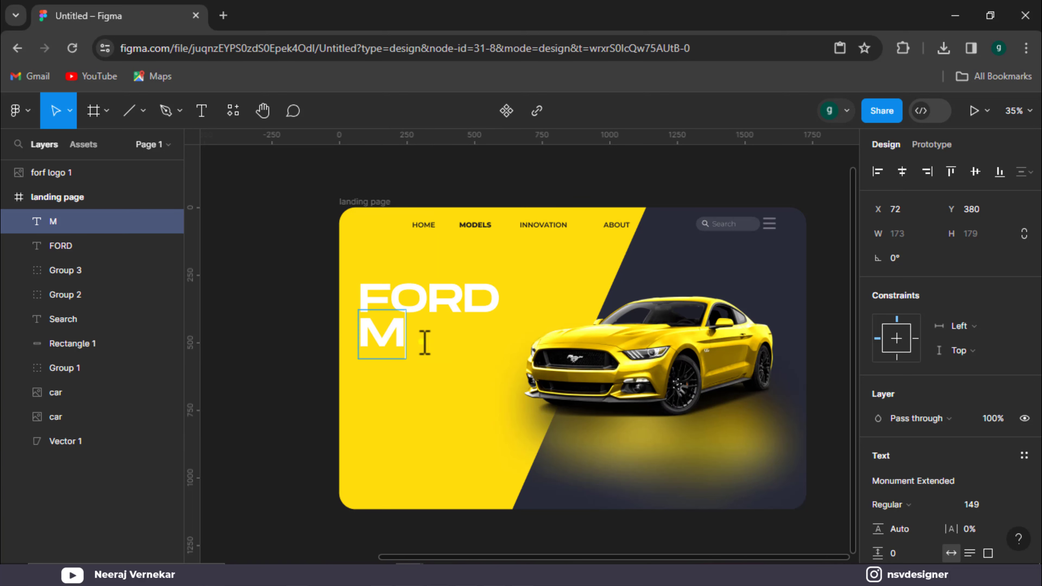
{"action": "type", "text": "USTANG"}
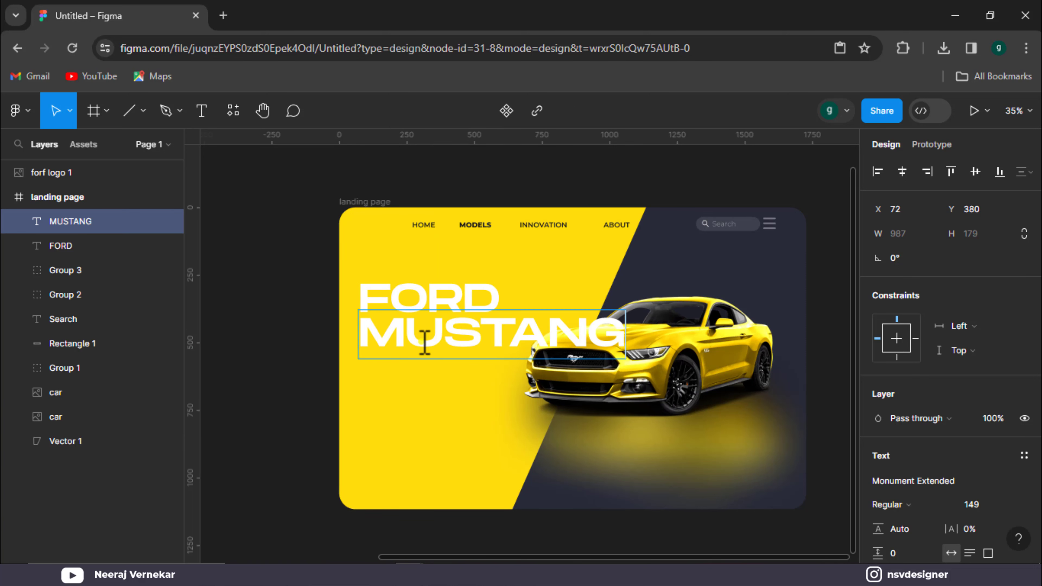
{"action": "key", "text": "Escape"}
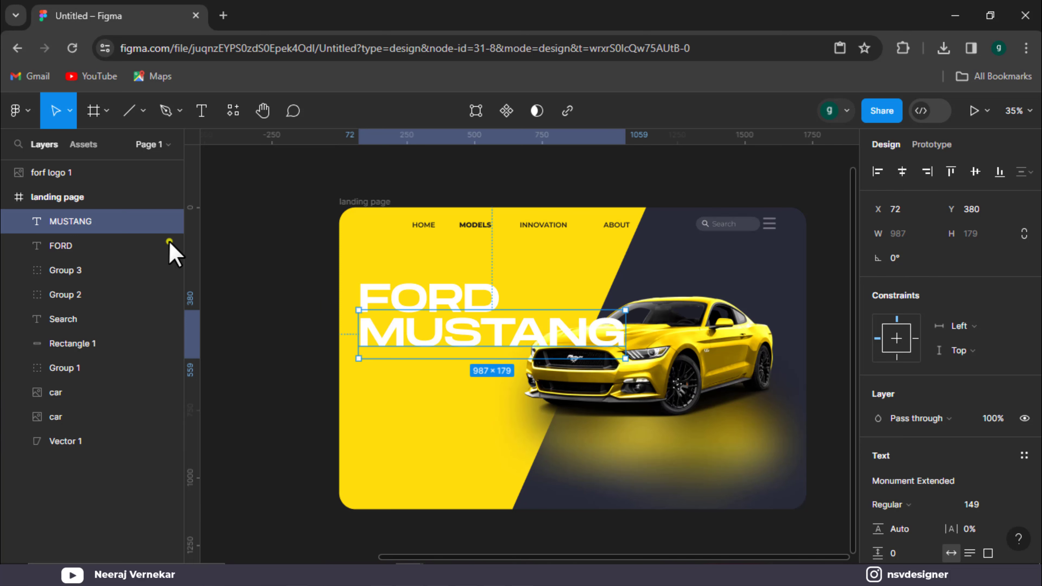
Move the FORD and MUSTANG text layers beneath both car layers so the car overlaps the title.
{"action": "left_click", "coordinate": [97, 226], "text": "ctrl"}
{"action": "left_click", "coordinate": [90, 226], "text": "ctrl"}
{"action": "left_click", "coordinate": [86, 247], "text": "ctrl"}
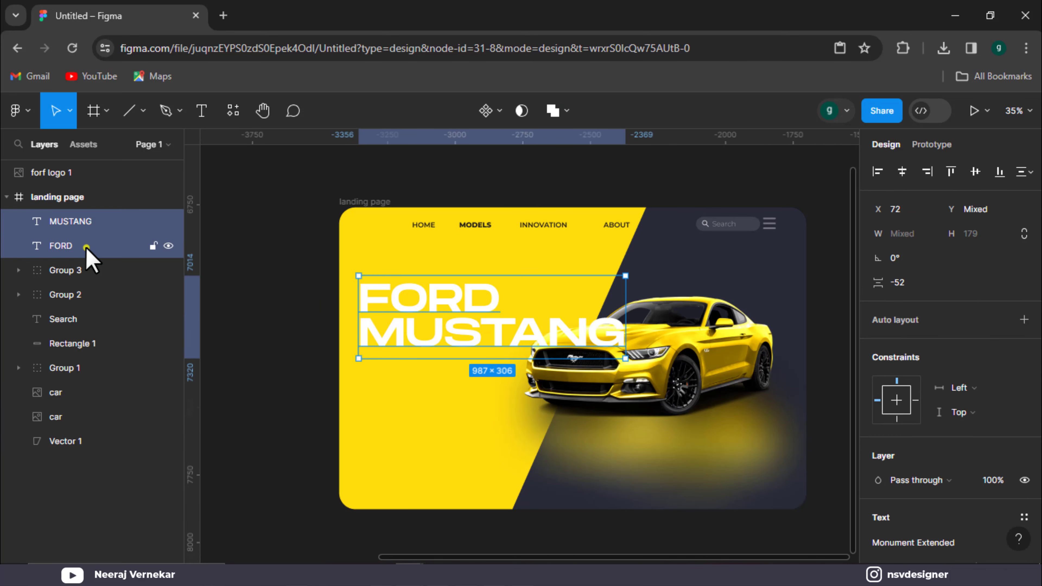
{"action": "left_click_drag", "start_coordinate": [99, 246], "coordinate": [98, 430]}
{"action": "left_click", "coordinate": [316, 380]}
{"action": "left_click", "coordinate": [474, 344]}
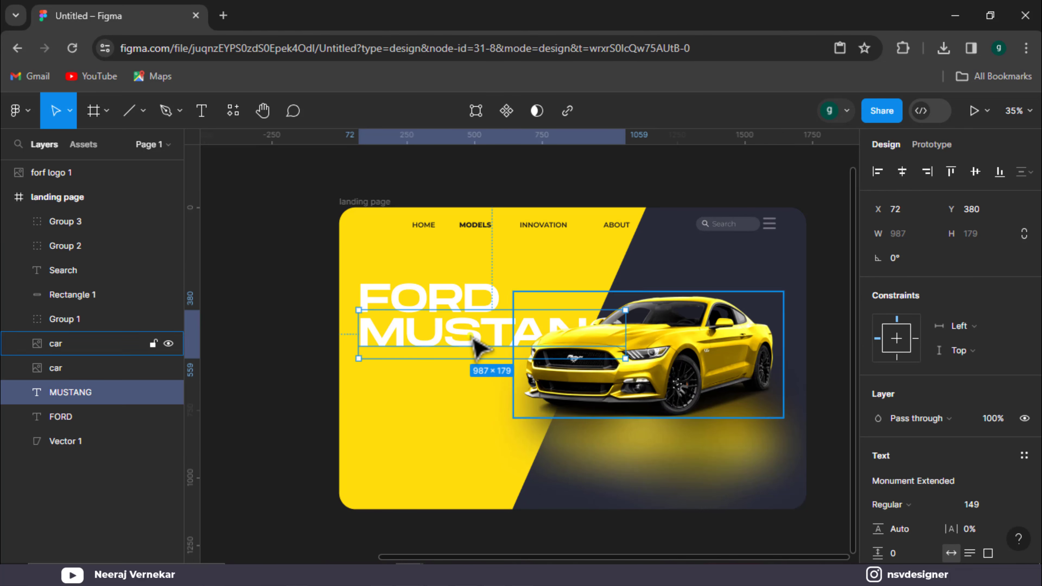
Change the font of both the FORD and MUSTANG texts to Montserrat in the Black weight.
{"action": "scroll", "coordinate": [474, 343], "scroll_direction": "down", "scroll_amount": 1}
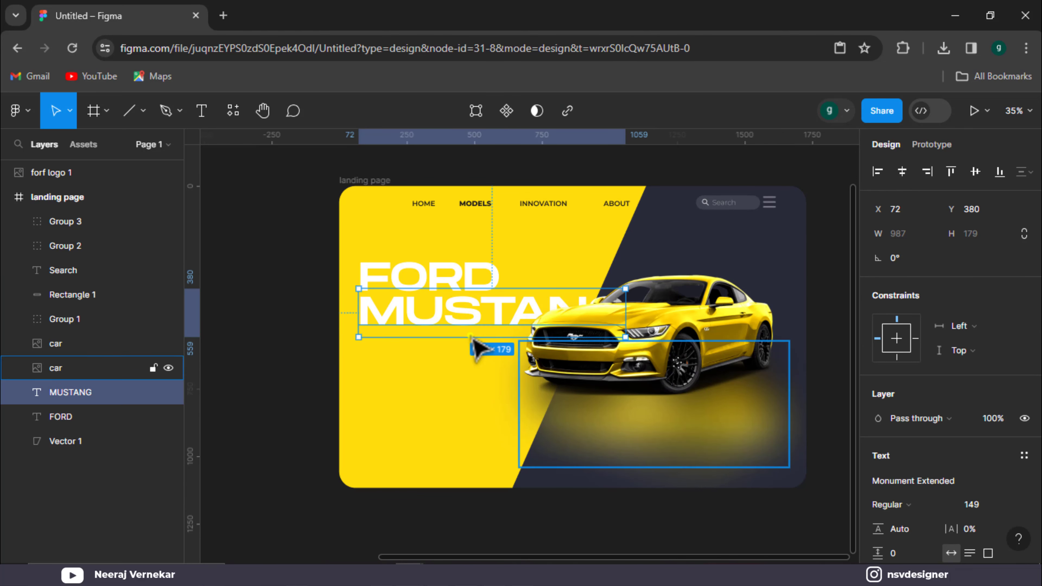
{"action": "scroll", "coordinate": [435, 332], "scroll_direction": "up", "scroll_amount": 1}
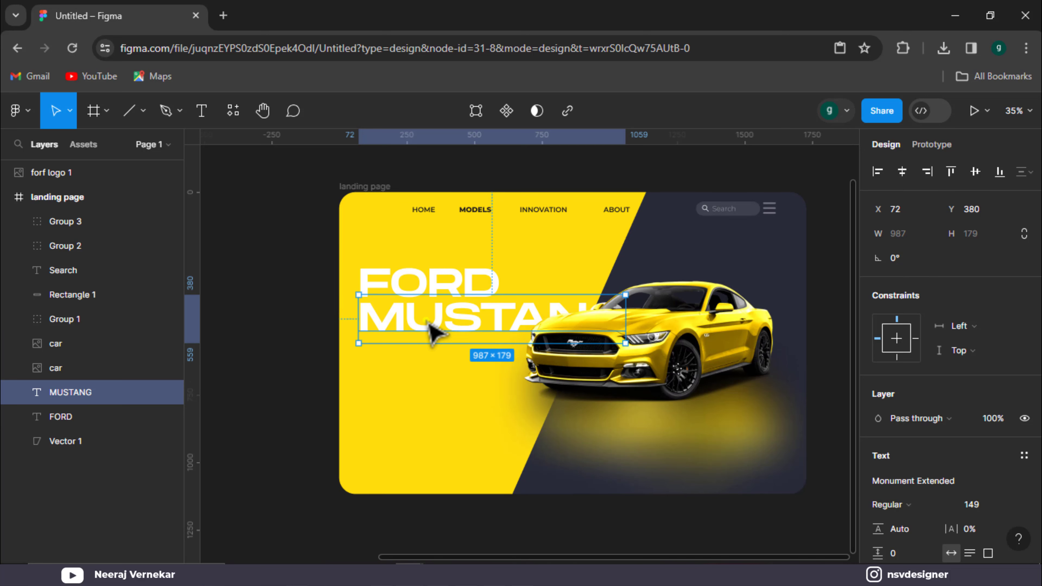
{"action": "scroll", "coordinate": [434, 332], "scroll_direction": "up", "scroll_amount": 1}
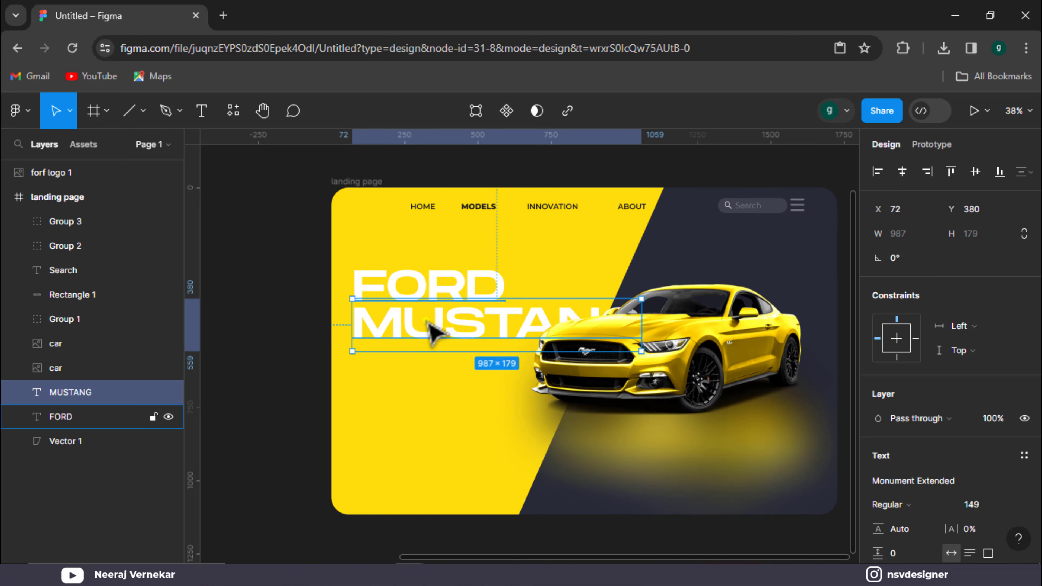
{"action": "left_click", "coordinate": [448, 288], "text": "shift"}
{"action": "left_click", "coordinate": [898, 543]}
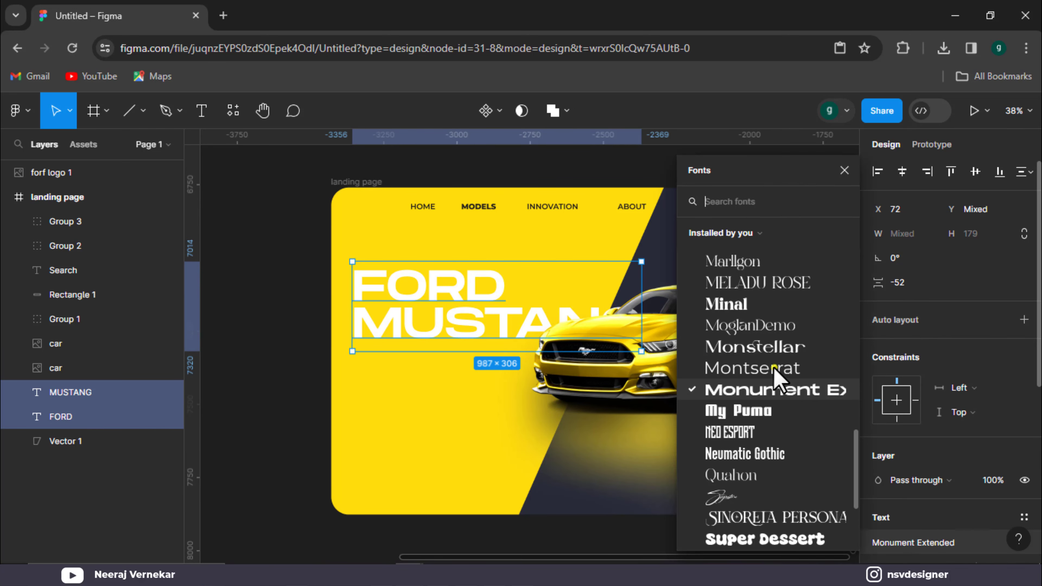
{"action": "left_click", "coordinate": [752, 368]}
{"action": "key", "text": "Down"}
{"action": "key", "text": "Down"}
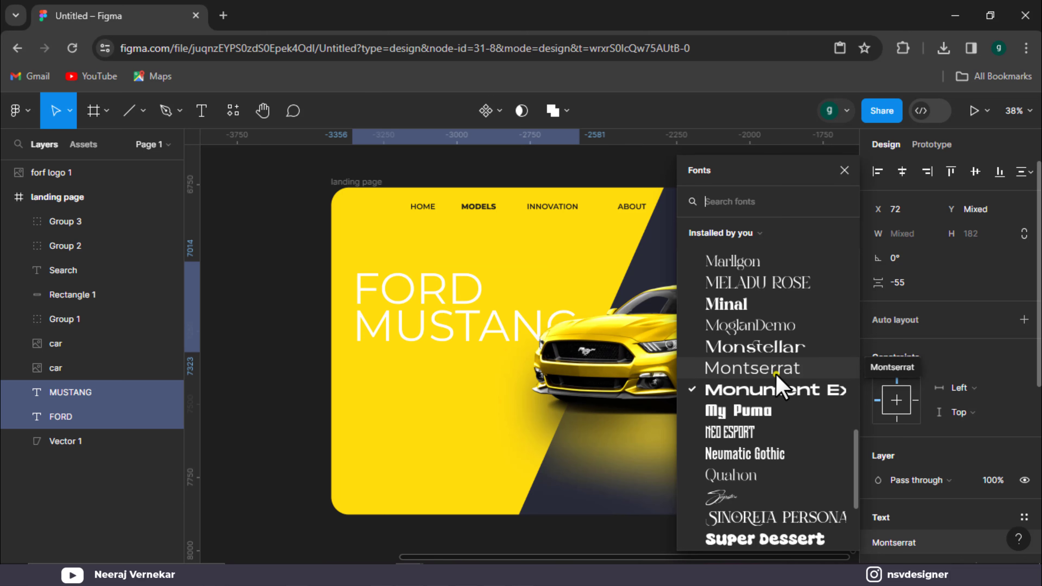
{"action": "left_click", "coordinate": [775, 374]}
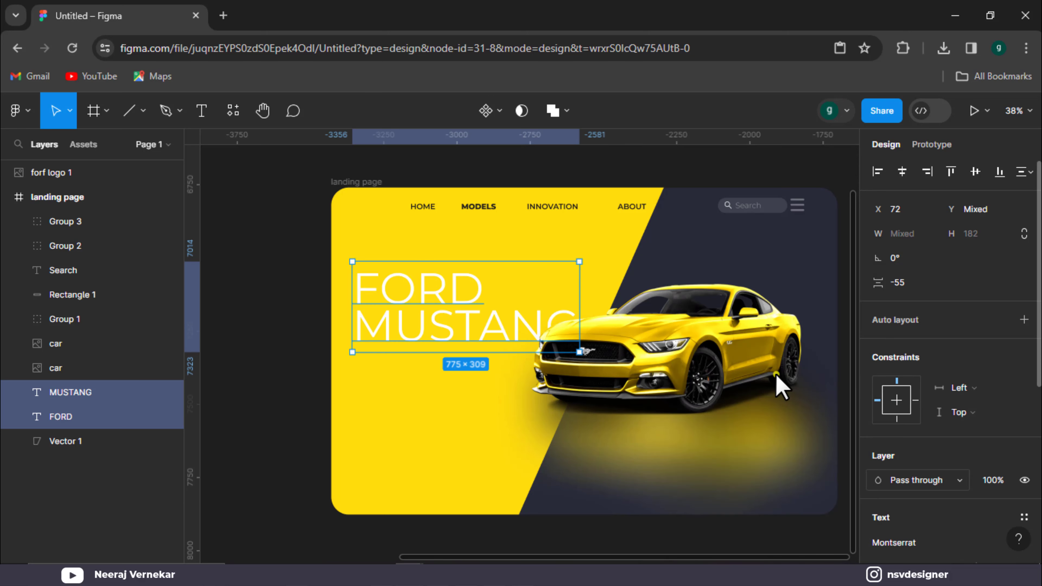
{"action": "scroll", "coordinate": [930, 529], "scroll_direction": "down", "scroll_amount": 3}
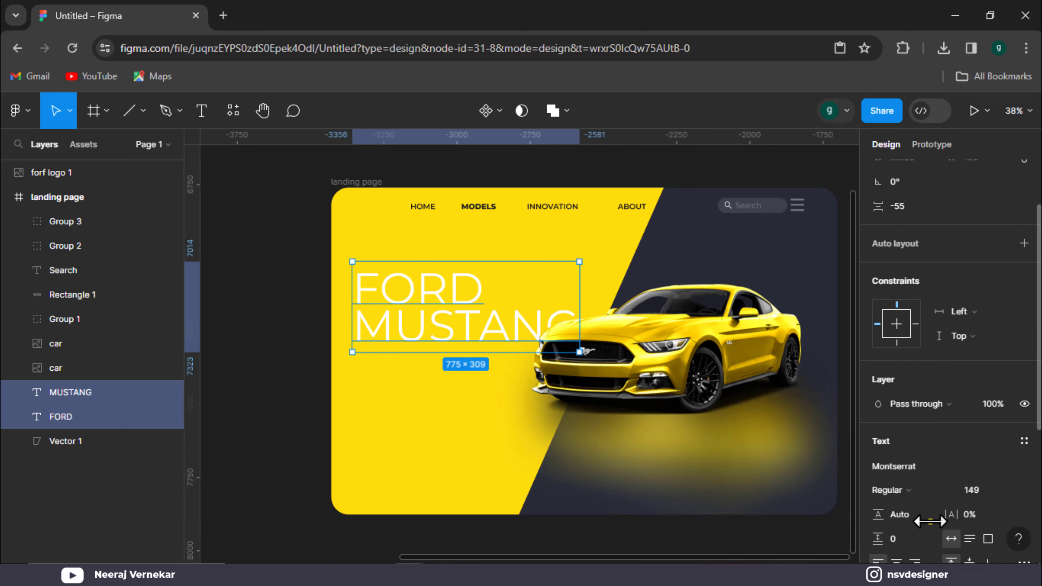
{"action": "left_click", "coordinate": [913, 492]}
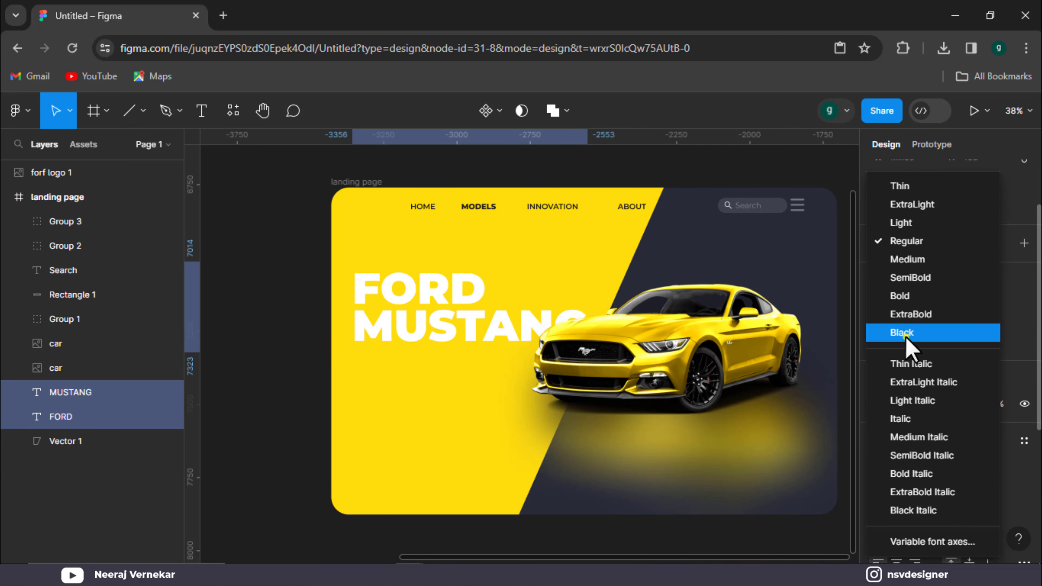
{"action": "left_click", "coordinate": [906, 337]}
{"action": "left_click", "coordinate": [274, 361]}
Set the MUSTANG text's font size to 134, then move it to X 63, Y 397 and the FORD text to X 63, Y 270.
{"action": "left_click_drag", "start_coordinate": [280, 378], "coordinate": [185, 409]}
{"action": "scroll", "coordinate": [356, 378], "scroll_direction": "up", "scroll_amount": 1}
{"action": "scroll", "coordinate": [357, 378], "scroll_direction": "up", "scroll_amount": 3}
{"action": "left_click", "coordinate": [634, 333]}
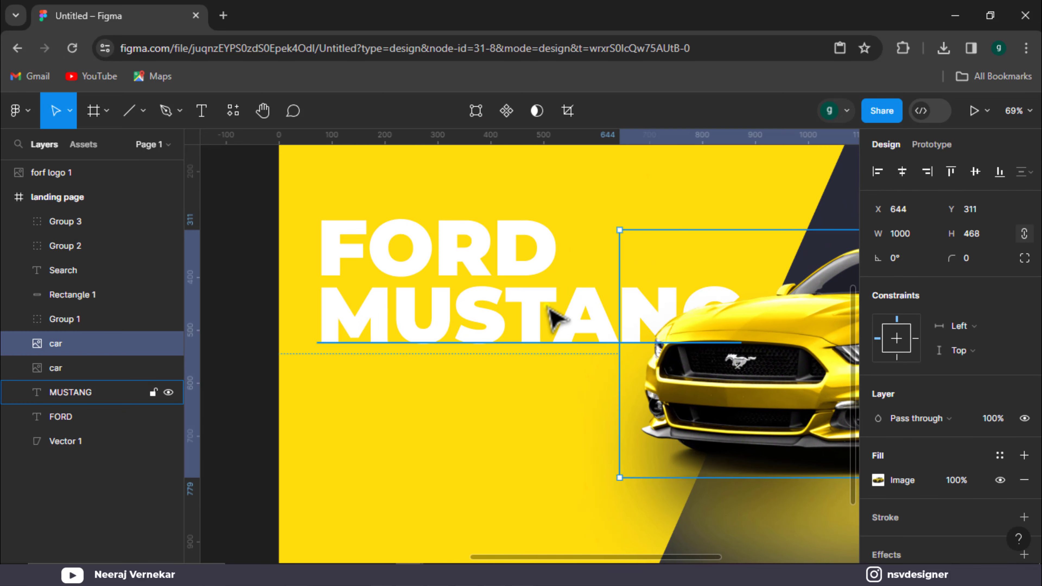
{"action": "left_click", "coordinate": [556, 319]}
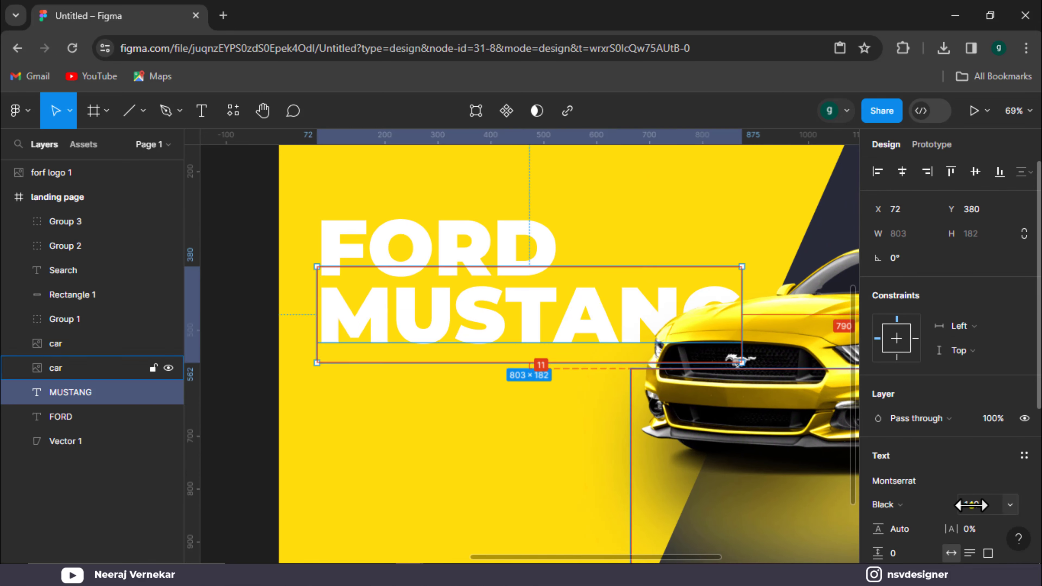
{"action": "left_click_drag", "start_coordinate": [971, 505], "coordinate": [949, 508]}
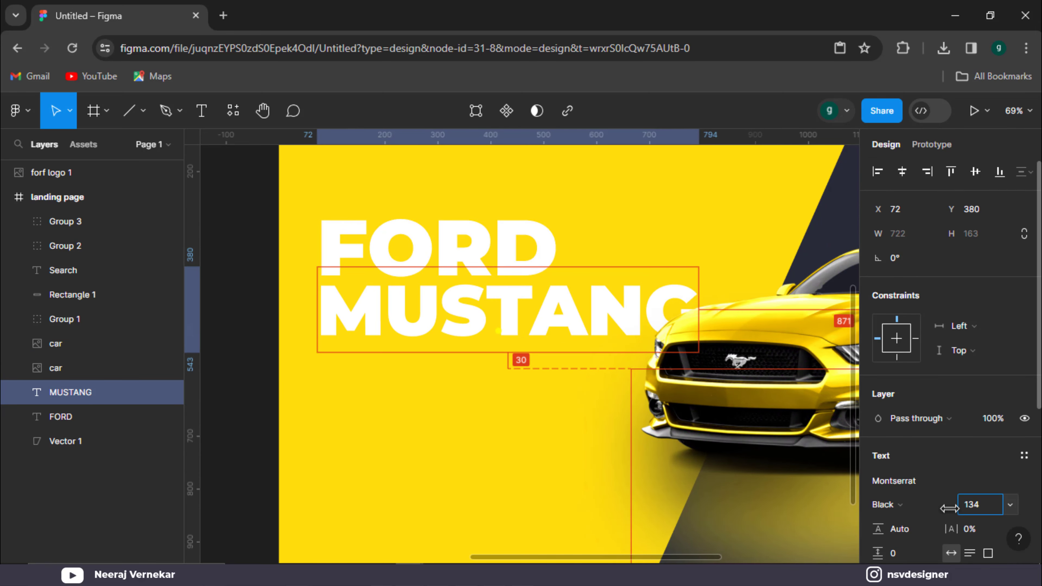
{"action": "left_click_drag", "start_coordinate": [510, 345], "coordinate": [504, 349]}
{"action": "left_click_drag", "start_coordinate": [495, 254], "coordinate": [497, 263]}
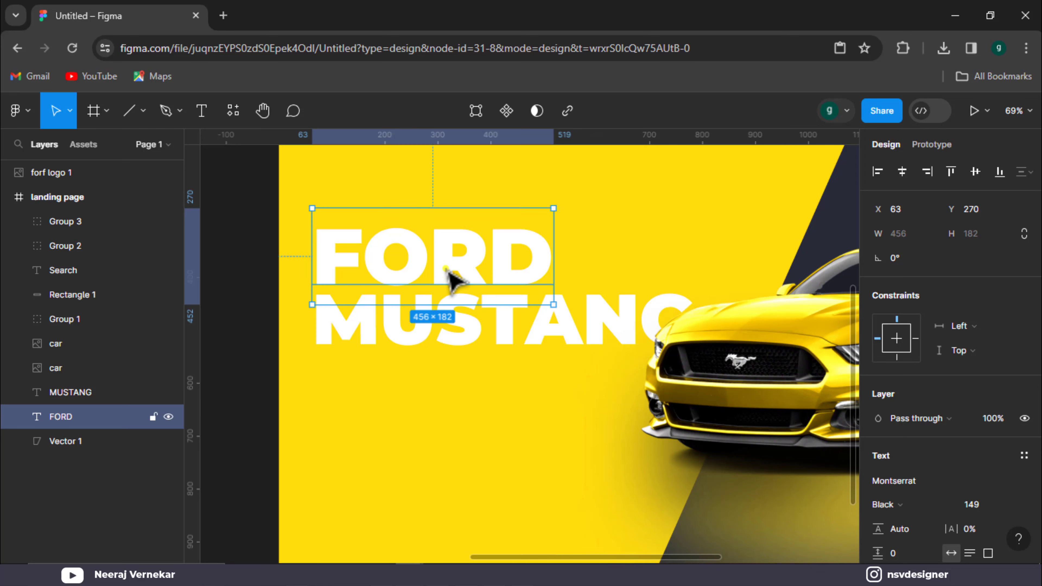
{"action": "left_click", "coordinate": [275, 297]}
Change the font of both the FORD and MUSTANG texts to Tusker Grotesk.
{"action": "left_click_drag", "start_coordinate": [255, 307], "coordinate": [358, 260]}
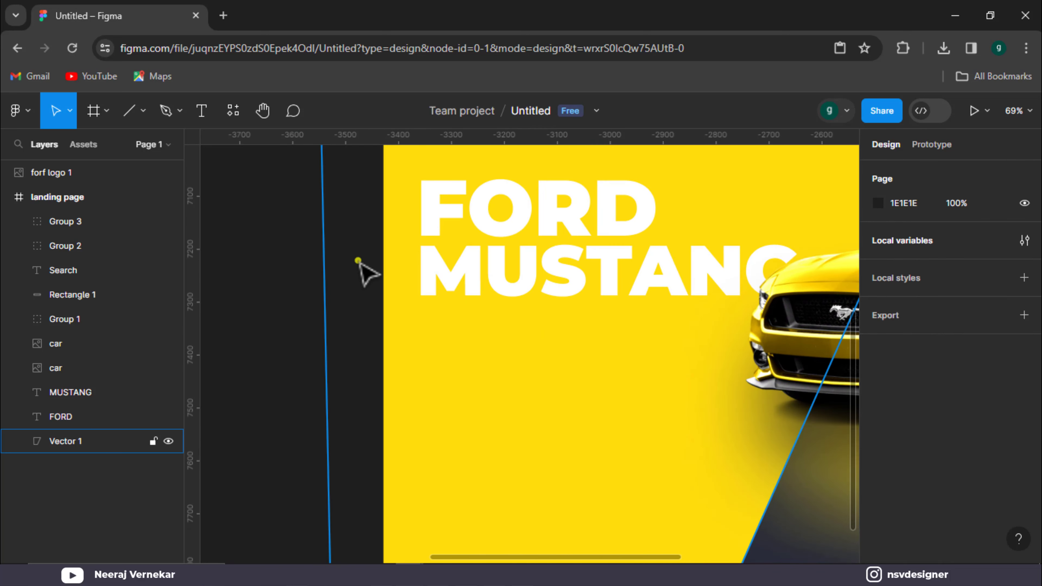
{"action": "scroll", "coordinate": [356, 263], "scroll_direction": "down", "scroll_amount": 3}
{"action": "left_click_drag", "start_coordinate": [324, 351], "coordinate": [285, 397]}
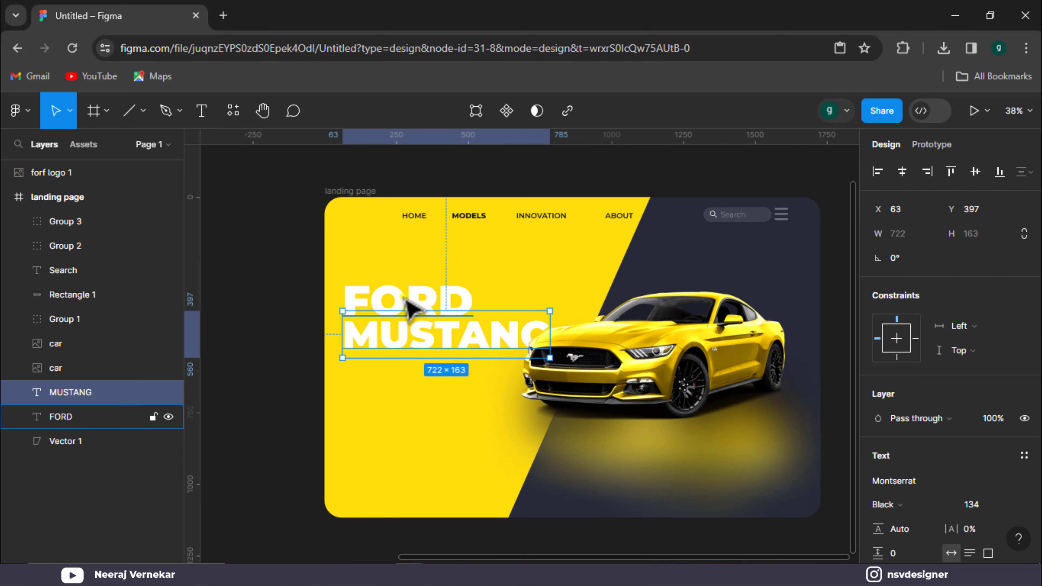
{"action": "left_click", "coordinate": [410, 306], "text": "shift"}
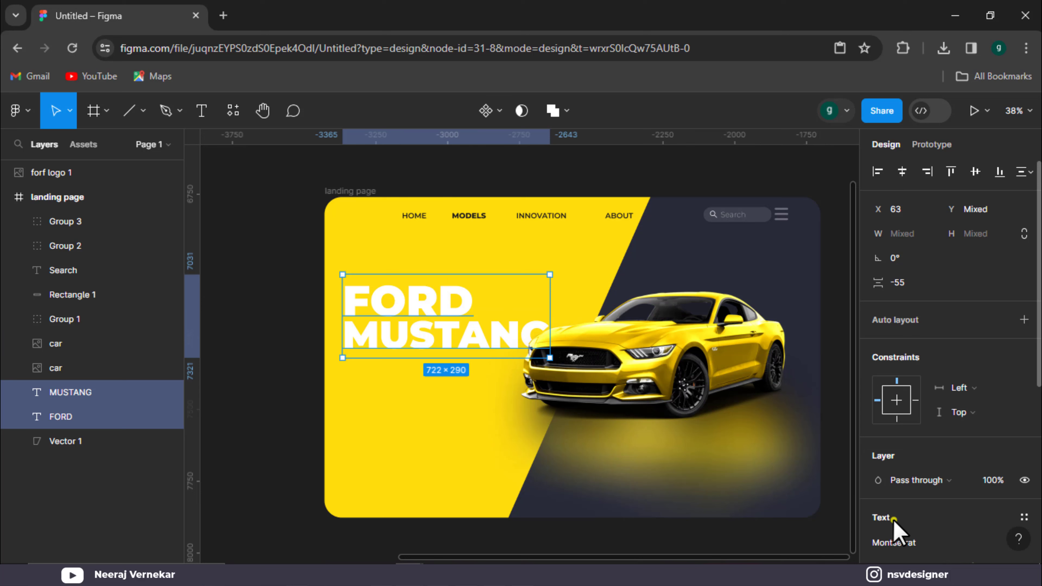
{"action": "scroll", "coordinate": [894, 521], "scroll_direction": "down", "scroll_amount": 2}
{"action": "left_click", "coordinate": [886, 465]}
{"action": "scroll", "coordinate": [804, 382], "scroll_direction": "down", "scroll_amount": 3}
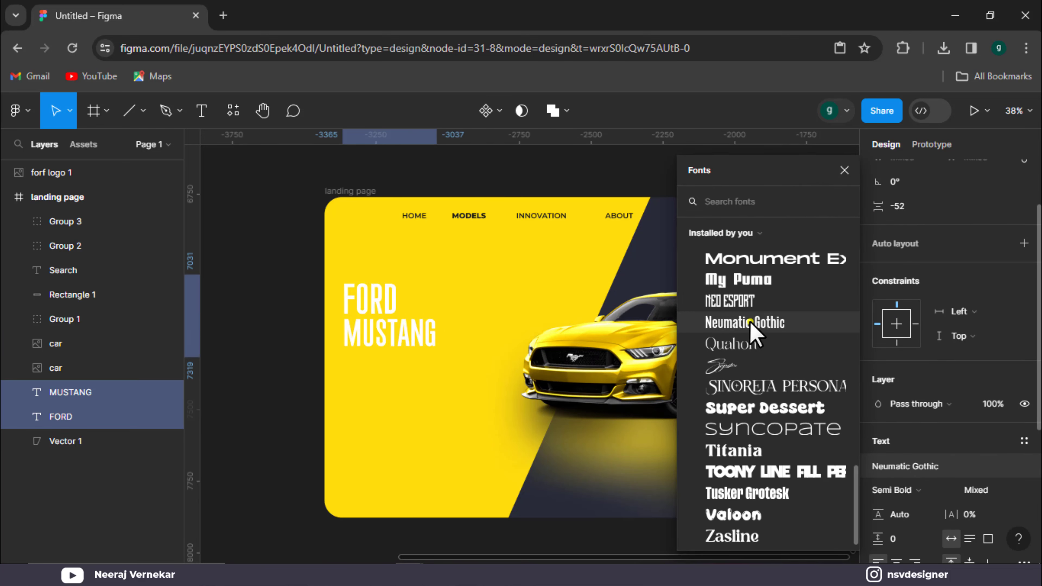
{"action": "left_click", "coordinate": [747, 492]}
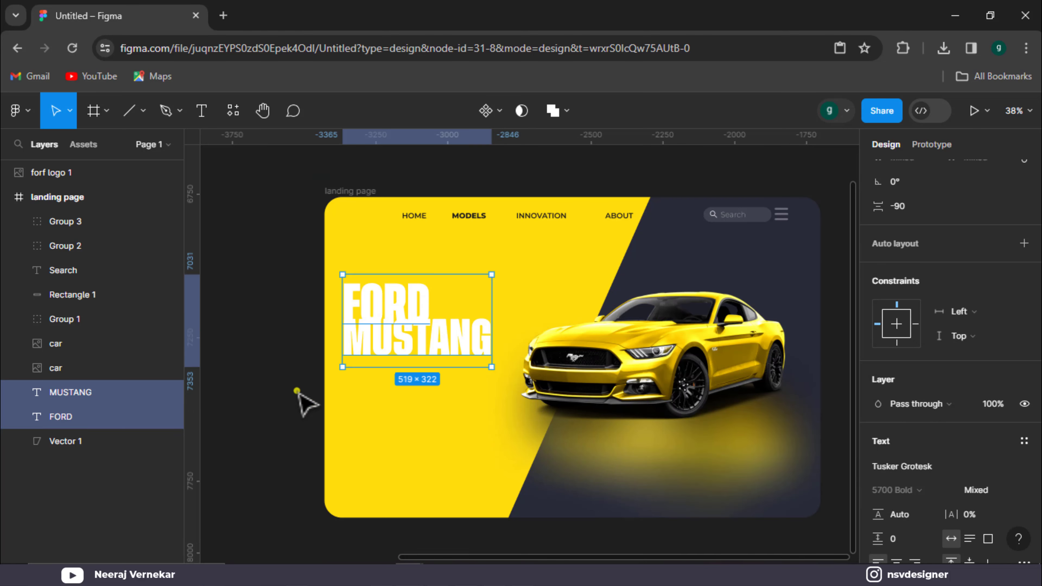
{"action": "left_click", "coordinate": [302, 401]}
Enlarge the MUSTANG text to font size 171 and move it straight down to Y 442.
{"action": "left_click", "coordinate": [418, 361]}
{"action": "left_click_drag", "start_coordinate": [949, 507], "coordinate": [1033, 511]}
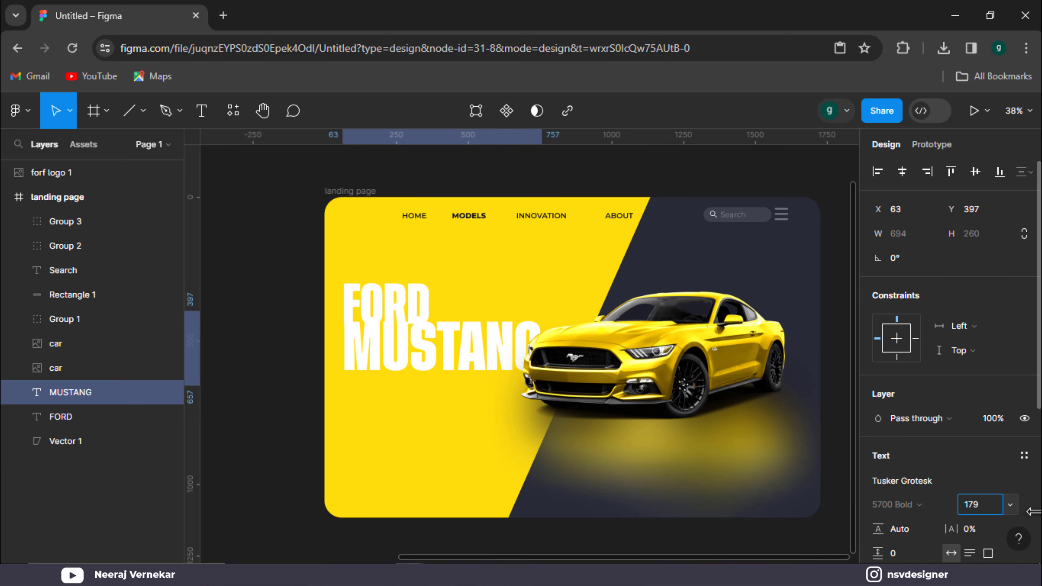
{"action": "left_click", "coordinate": [404, 303]}
{"action": "mouse_move", "coordinate": [407, 365]}
{"action": "left_mouse_down"}
{"action": "mouse_move", "coordinate": [423, 390]}
{"action": "mouse_move", "coordinate": [417, 381]}
{"action": "left_mouse_up"}
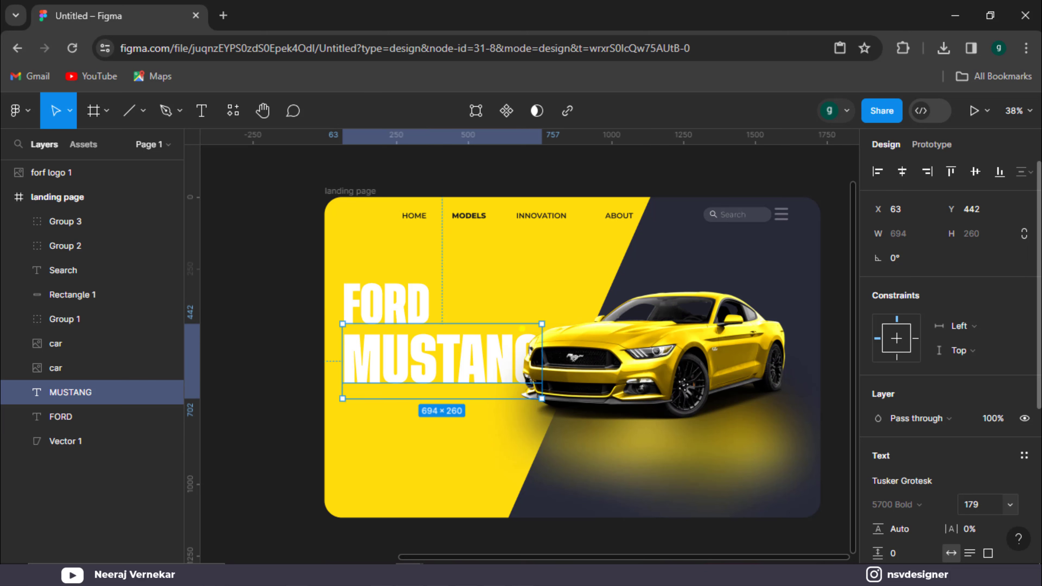
{"action": "left_click_drag", "start_coordinate": [968, 503], "coordinate": [962, 502]}
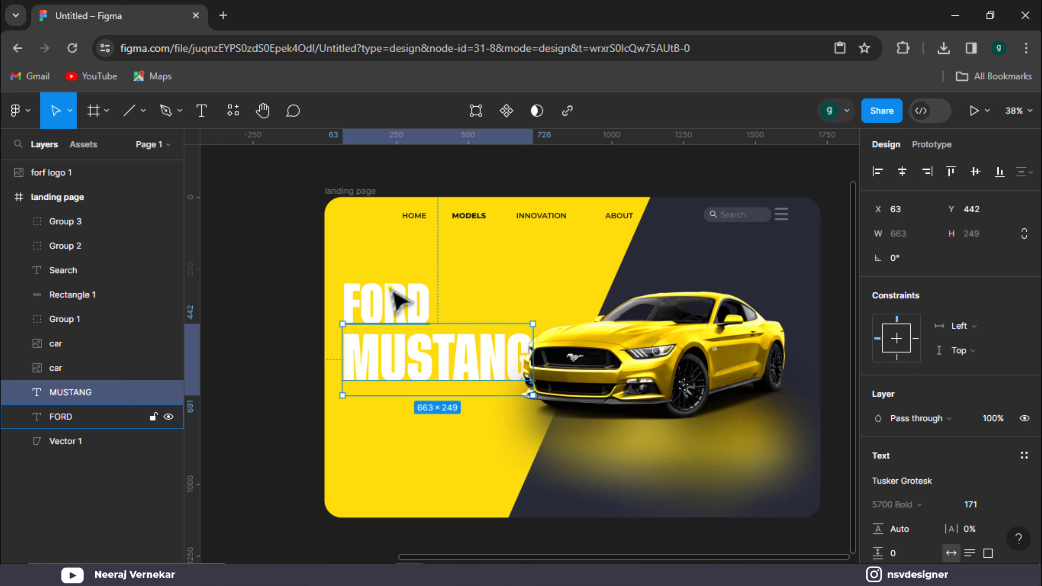
Set the FORD text's font size to 171 and place it above MUSTANG at X 63, Y 261.
{"action": "left_click", "coordinate": [400, 301]}
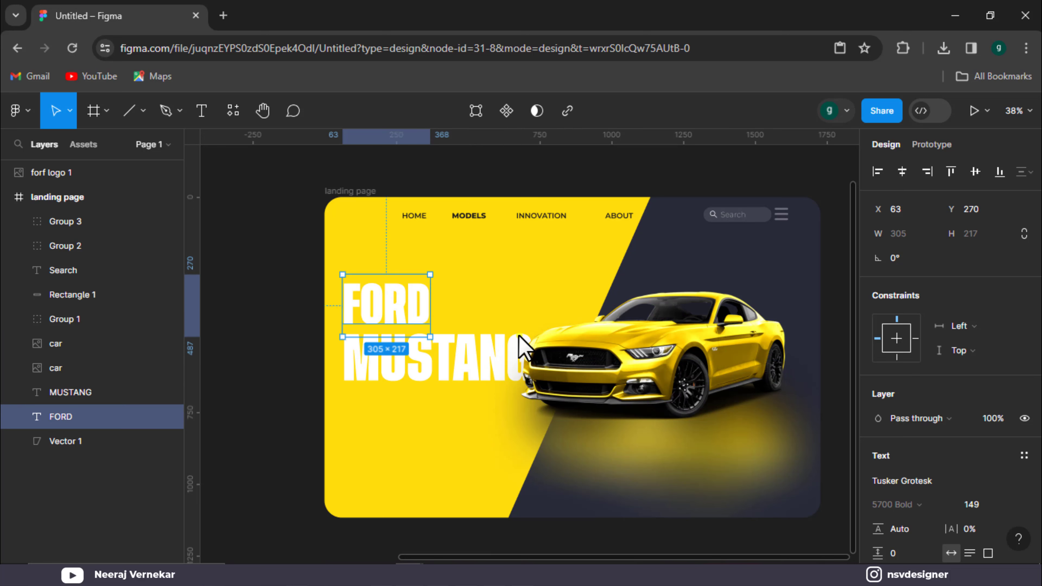
{"action": "left_click", "coordinate": [971, 504]}
{"action": "type", "text": "171"}
{"action": "left_click", "coordinate": [298, 400]}
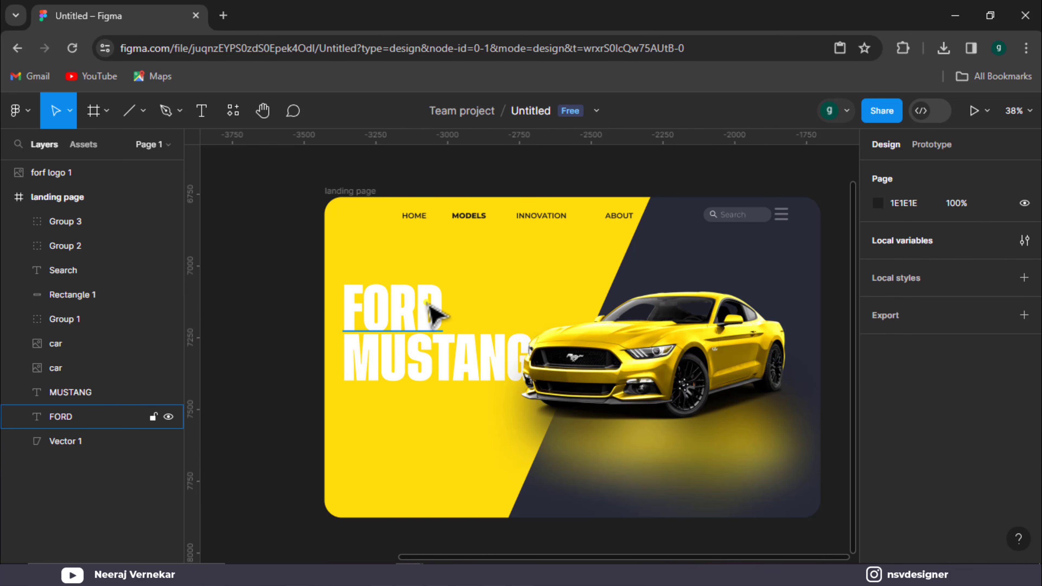
{"action": "left_click", "coordinate": [412, 316]}
{"action": "left_click_drag", "start_coordinate": [412, 315], "coordinate": [412, 307]}
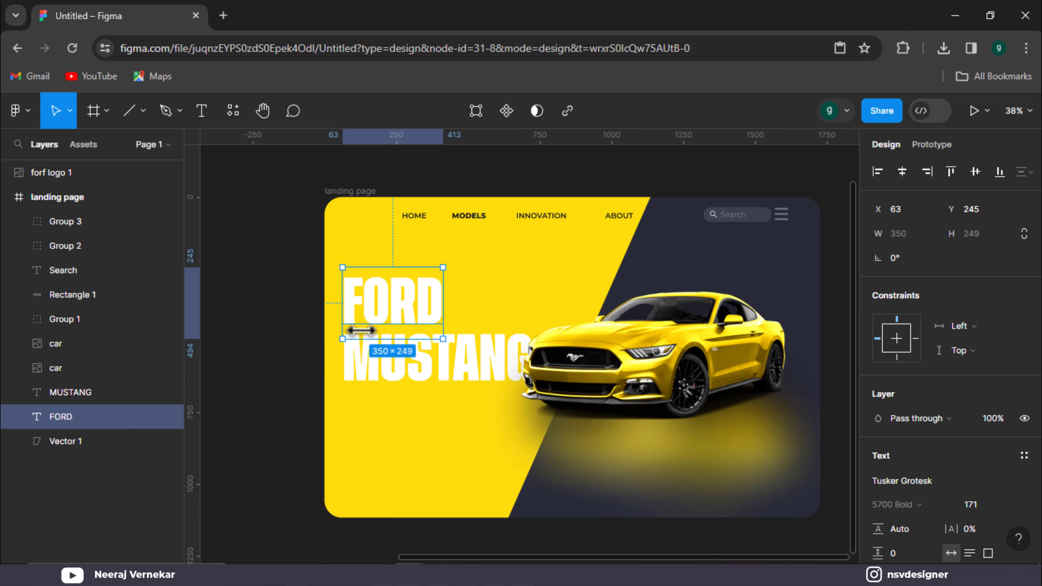
{"action": "scroll", "coordinate": [365, 339], "scroll_direction": "up", "scroll_amount": 2}
{"action": "scroll", "coordinate": [386, 333], "scroll_direction": "up", "scroll_amount": 4}
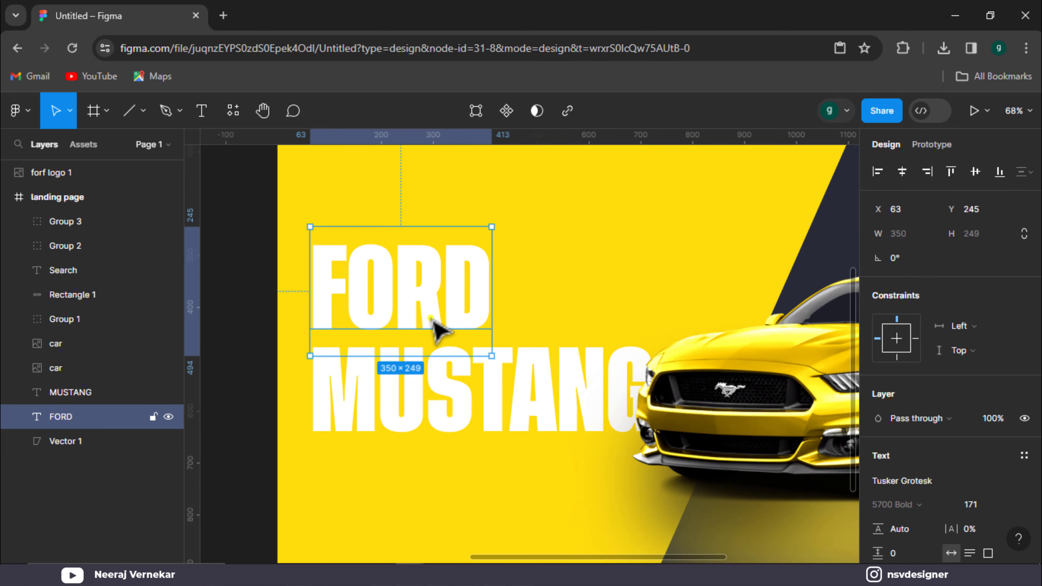
{"action": "left_click_drag", "start_coordinate": [430, 318], "coordinate": [430, 324]}
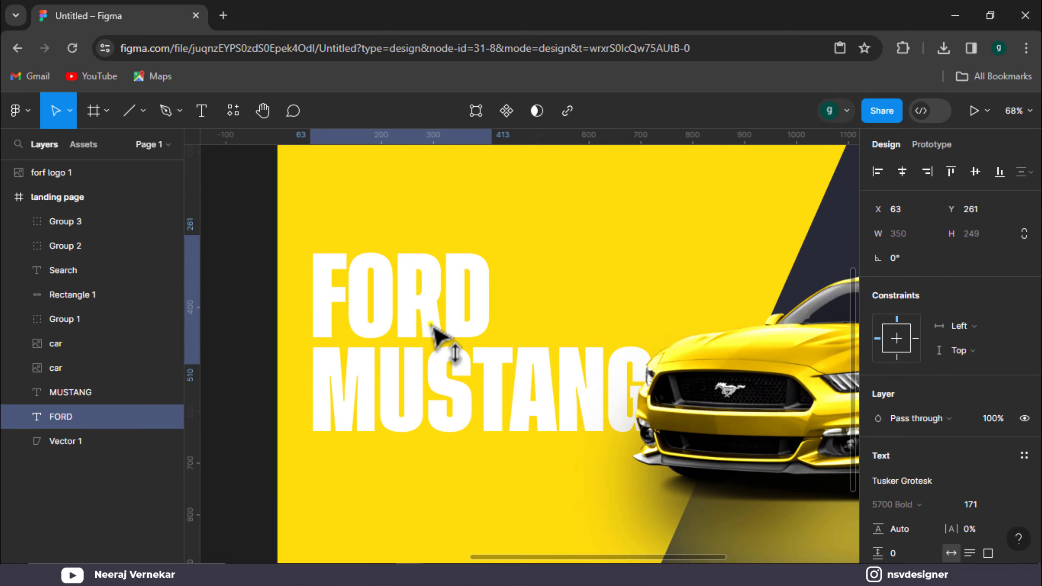
{"action": "left_click", "coordinate": [263, 415]}
Add a drop shadow to the MUSTANG text with a Y offset of 14 and a blur of about 14.
{"action": "scroll", "coordinate": [488, 337], "scroll_direction": "down", "scroll_amount": 8}
{"action": "scroll", "coordinate": [489, 328], "scroll_direction": "up", "scroll_amount": 3}
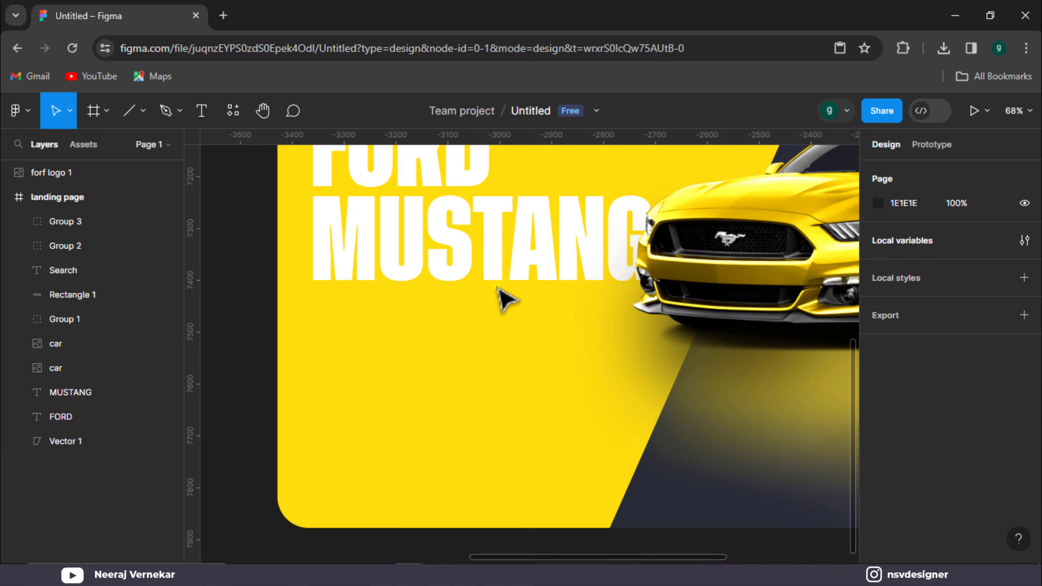
{"action": "left_click", "coordinate": [519, 255]}
{"action": "scroll", "coordinate": [972, 456], "scroll_direction": "down", "scroll_amount": 1}
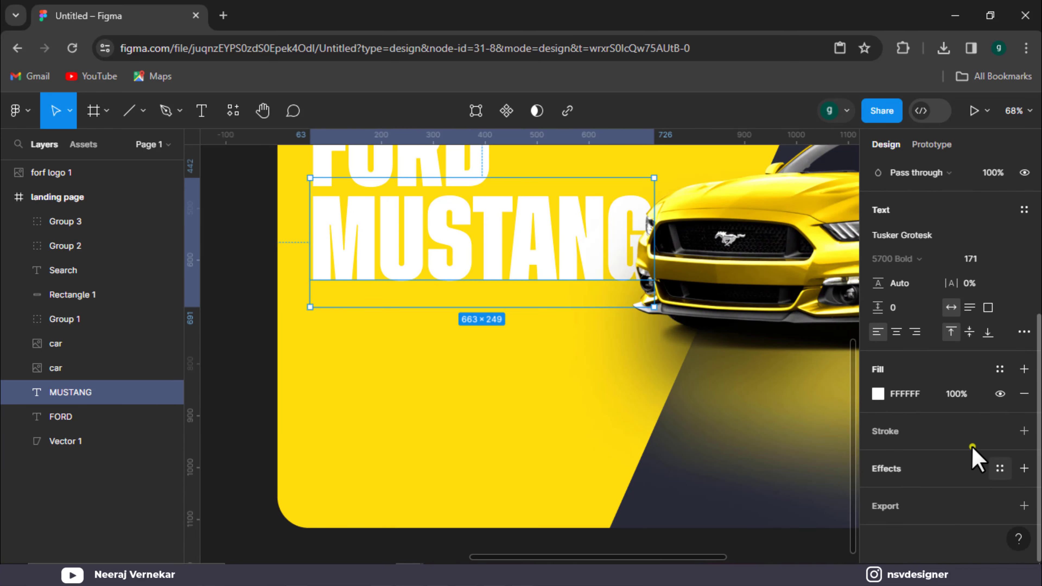
{"action": "left_click", "coordinate": [1024, 468]}
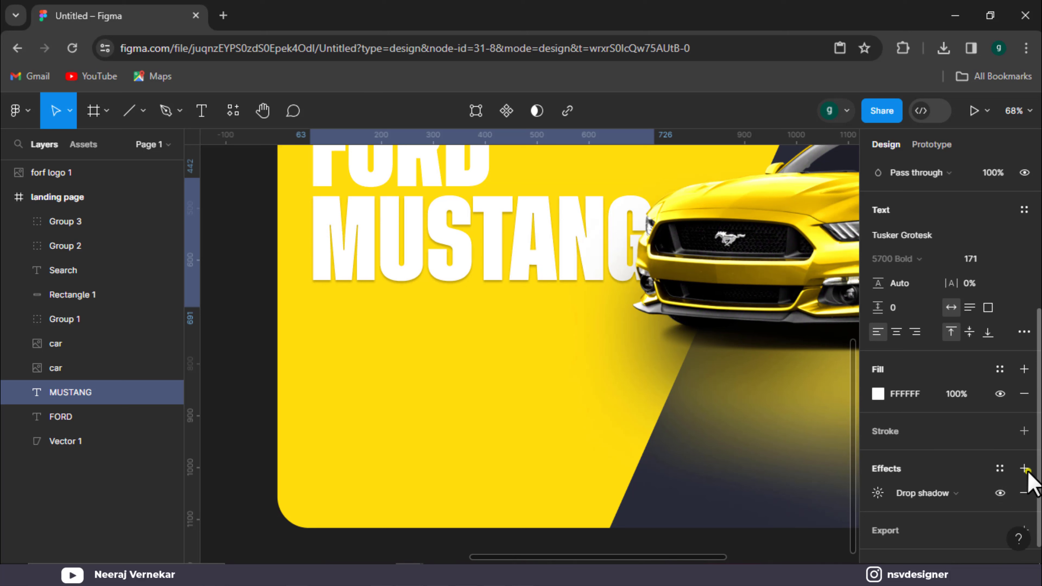
{"action": "left_click", "coordinate": [878, 493]}
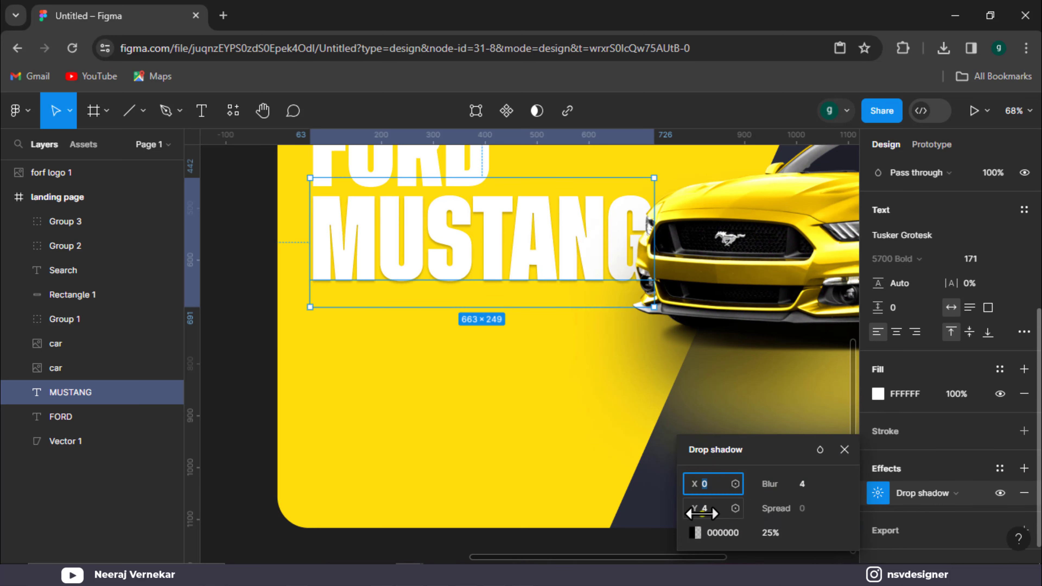
{"action": "left_click_drag", "start_coordinate": [701, 513], "coordinate": [725, 512]}
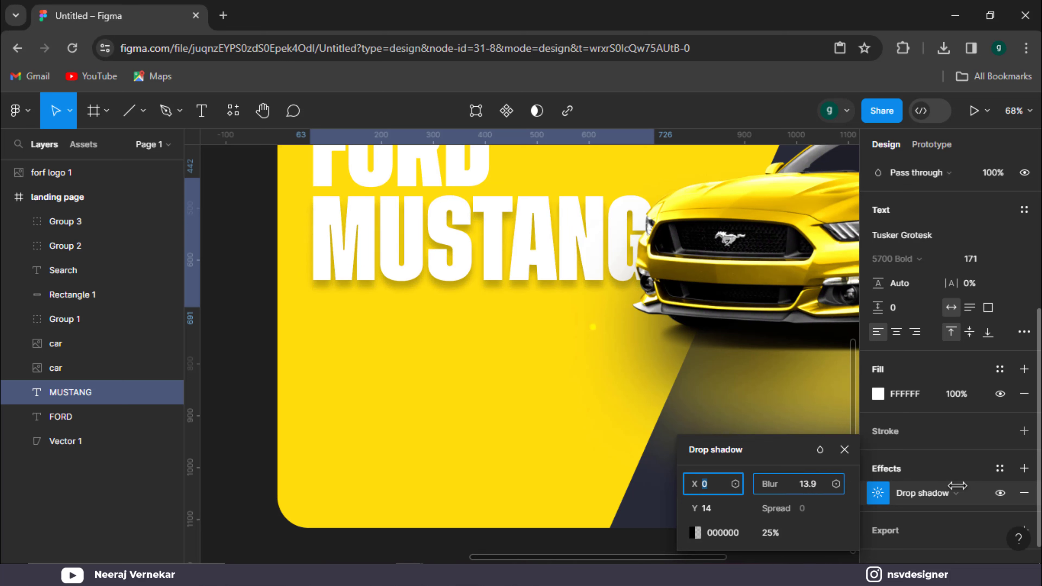
{"action": "left_click_drag", "start_coordinate": [960, 486], "coordinate": [663, 377]}
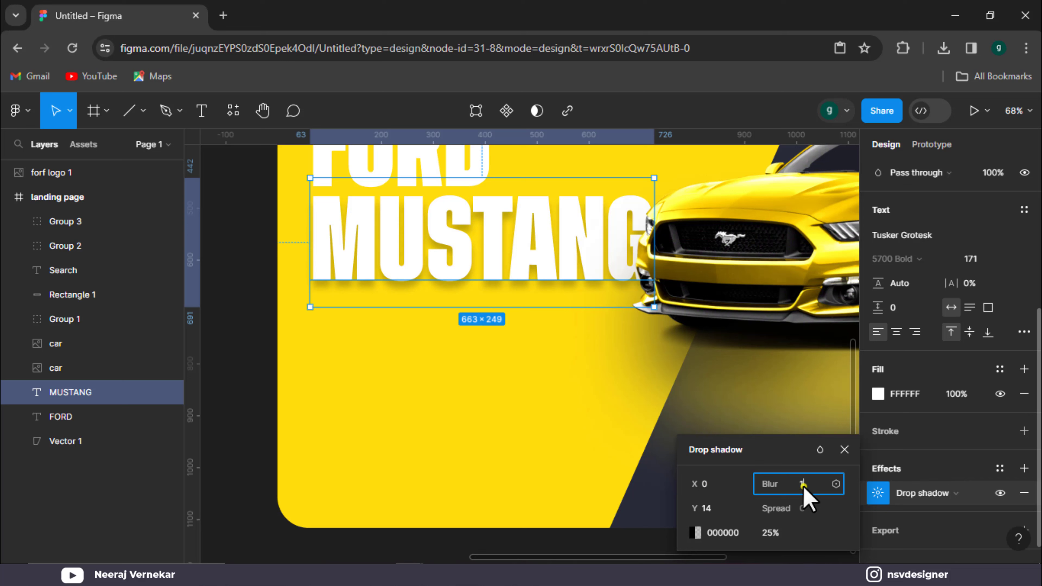
Add a drop shadow to the FORD text with a Y offset of 14 and a blur of 15.
{"action": "left_click", "coordinate": [477, 163]}
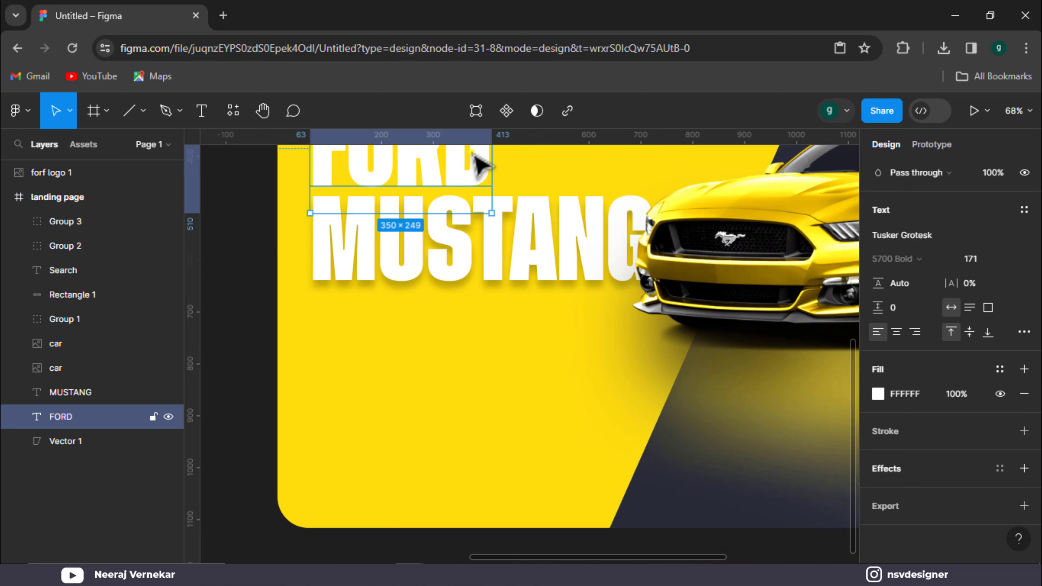
{"action": "left_click", "coordinate": [1024, 468]}
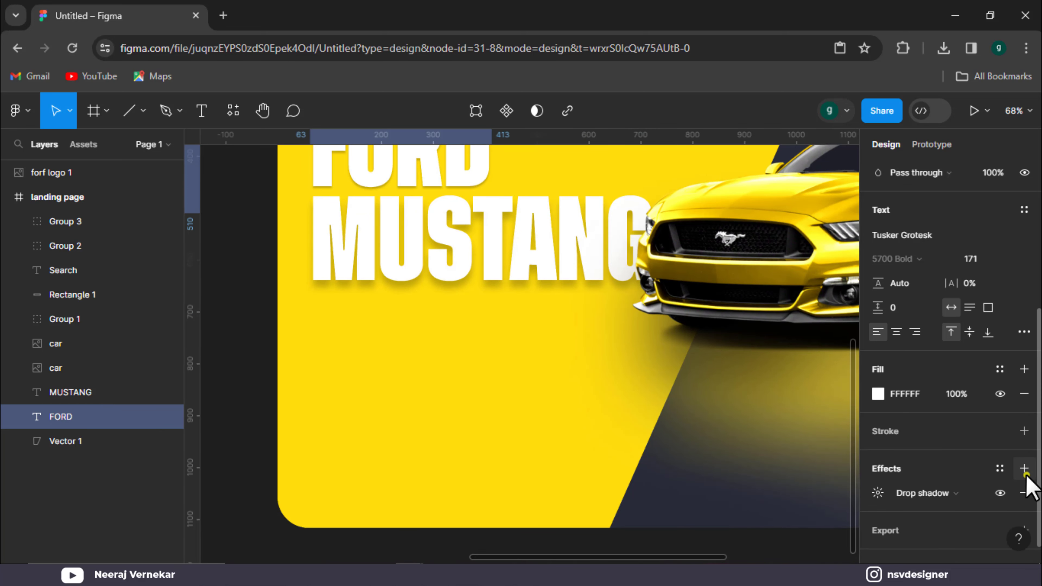
{"action": "left_click", "coordinate": [880, 492]}
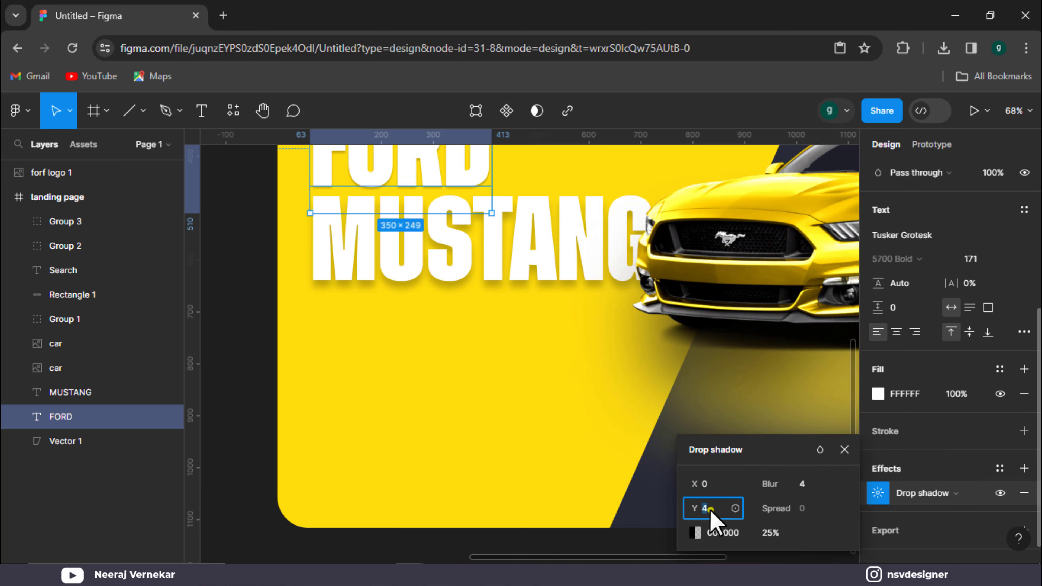
{"action": "left_click", "coordinate": [800, 485]}
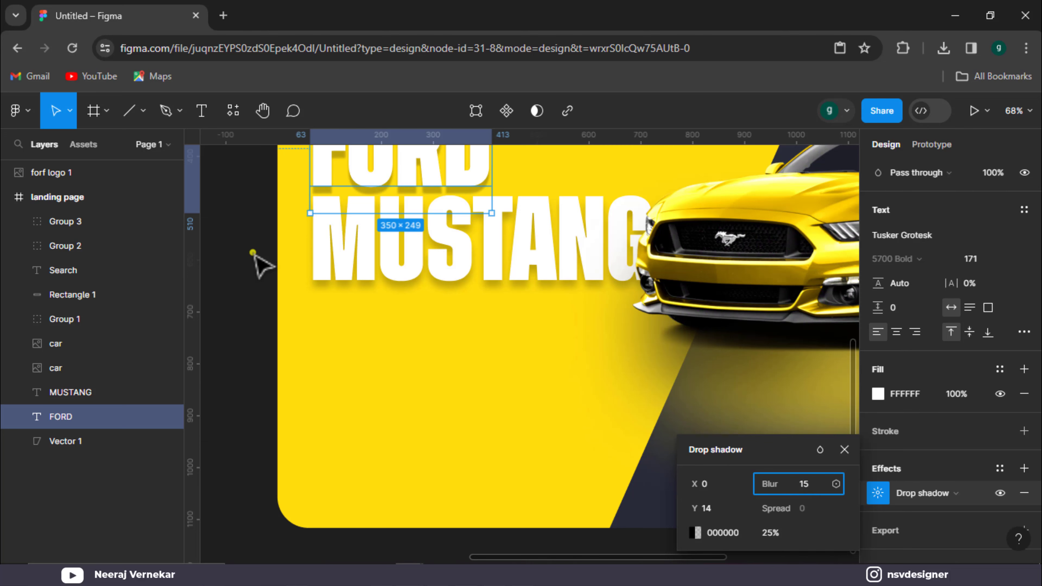
{"action": "left_click", "coordinate": [255, 263]}
Add a size-24 description paragraph in a text box about 634 × 109 below MUSTANG, covering its sporty coupes, convertibles and "long hood, short deck" proportions.
{"action": "scroll", "coordinate": [408, 361], "scroll_direction": "down", "scroll_amount": 1}
{"action": "scroll", "coordinate": [414, 361], "scroll_direction": "up", "scroll_amount": 3}
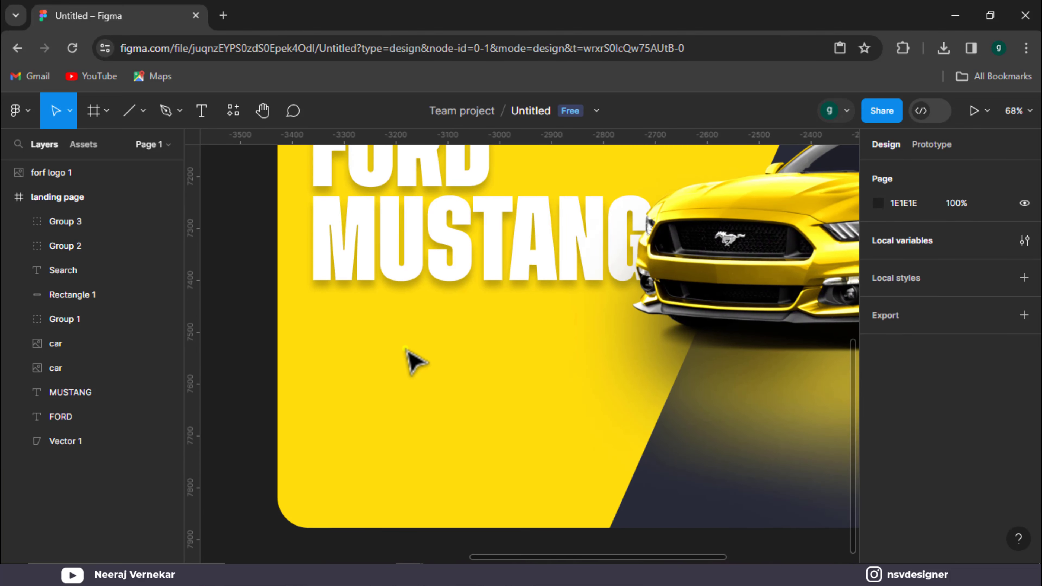
{"action": "scroll", "coordinate": [407, 352], "scroll_direction": "down", "scroll_amount": 1}
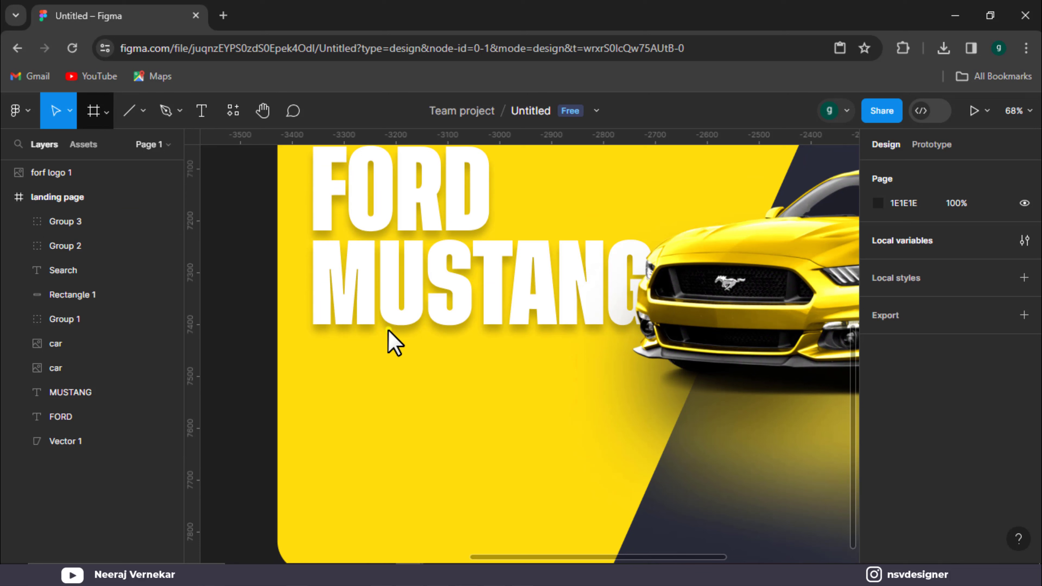
{"action": "left_click", "coordinate": [196, 118]}
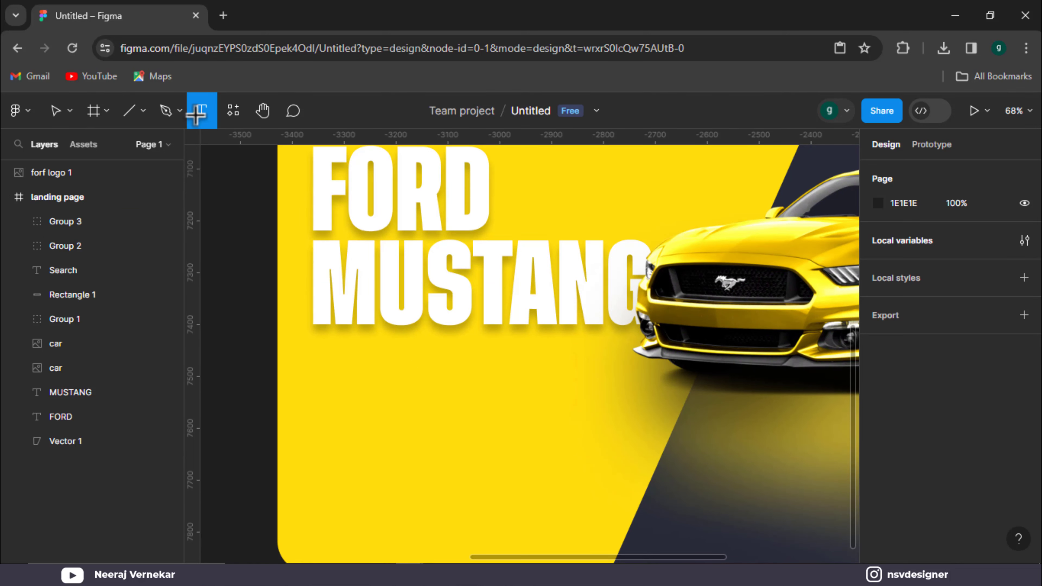
{"action": "left_click_drag", "start_coordinate": [314, 334], "coordinate": [470, 429]}
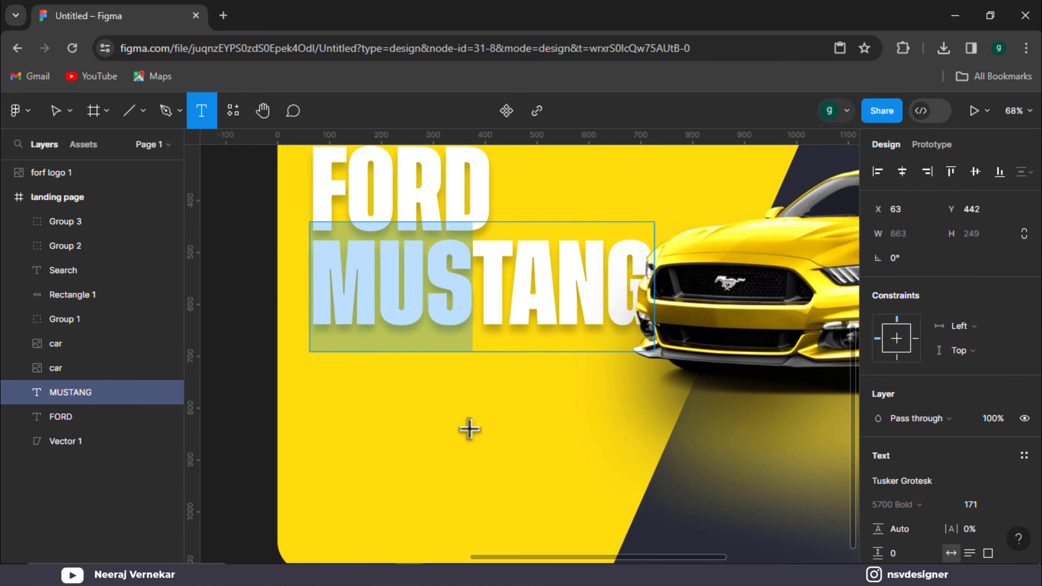
{"action": "left_click", "coordinate": [360, 389]}
{"action": "left_click_drag", "start_coordinate": [312, 370], "coordinate": [641, 427]}
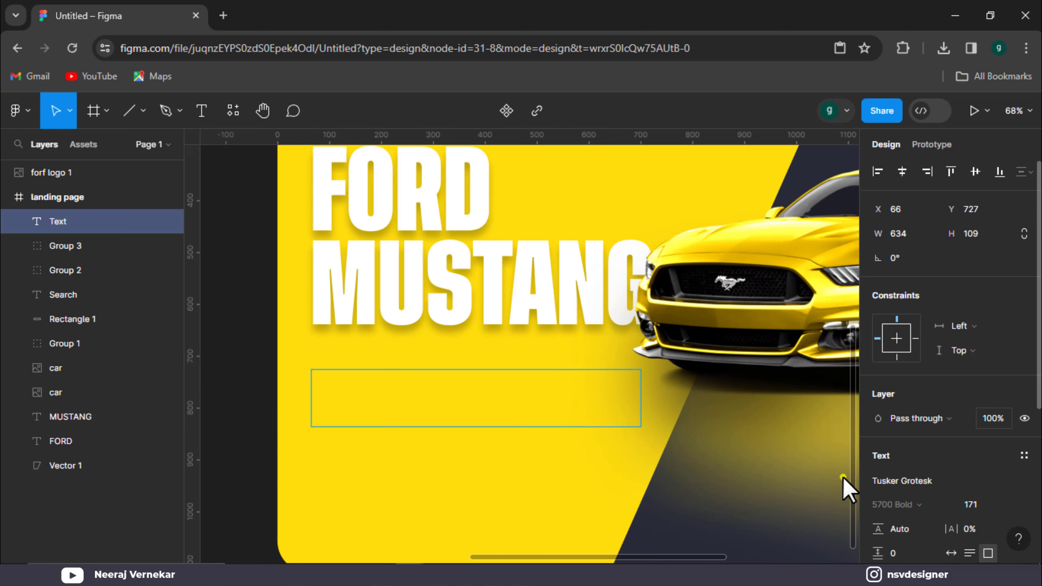
{"action": "left_click", "coordinate": [971, 505]}
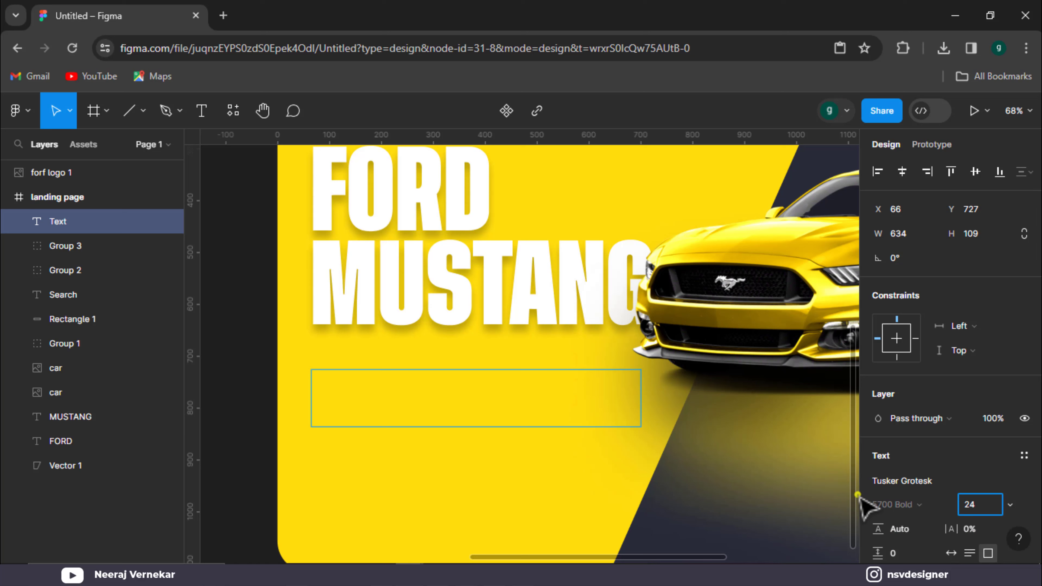
{"action": "type", "text": "the Mustang was developed as a highly styled line of sporty coupes  and convertibles derived from existing model lines, initially distinguished by \"long hood, short deck\" proportions"}
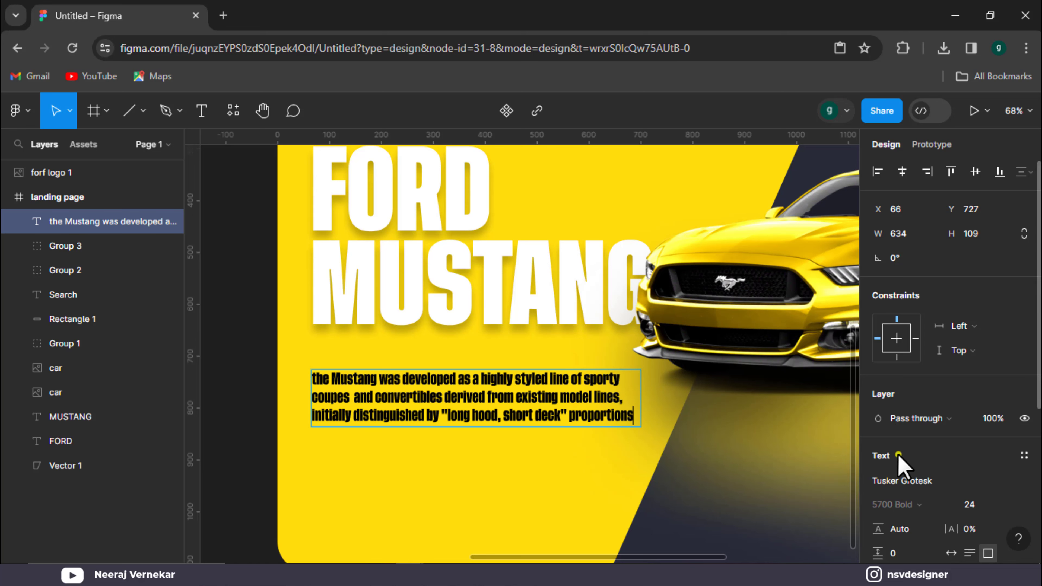
{"action": "left_click", "coordinate": [898, 480]}
{"action": "scroll", "coordinate": [791, 373], "scroll_direction": "up", "scroll_amount": 3}
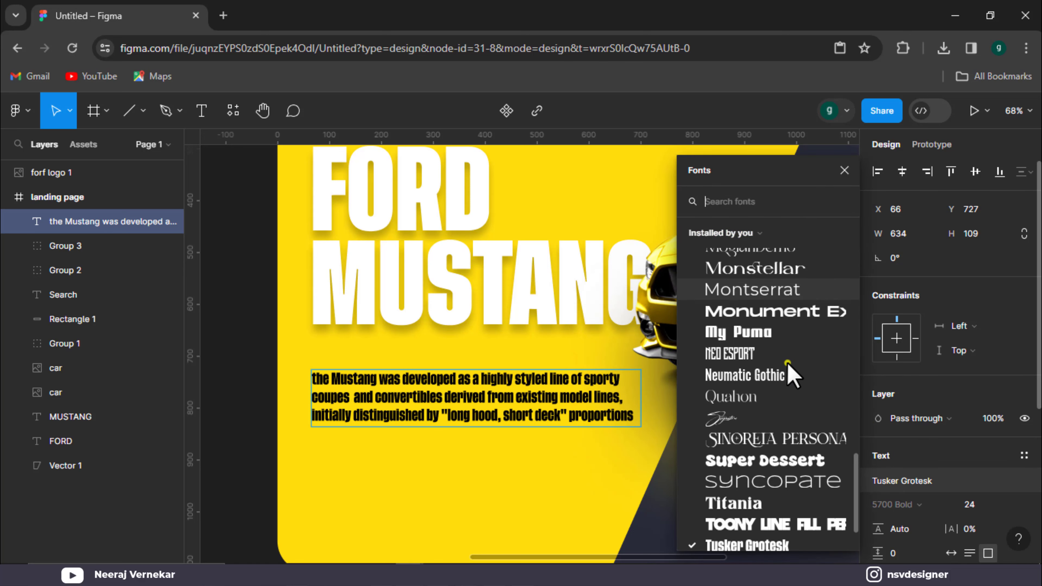
{"action": "scroll", "coordinate": [791, 374], "scroll_direction": "up", "scroll_amount": 3}
{"action": "left_click", "coordinate": [781, 369]}
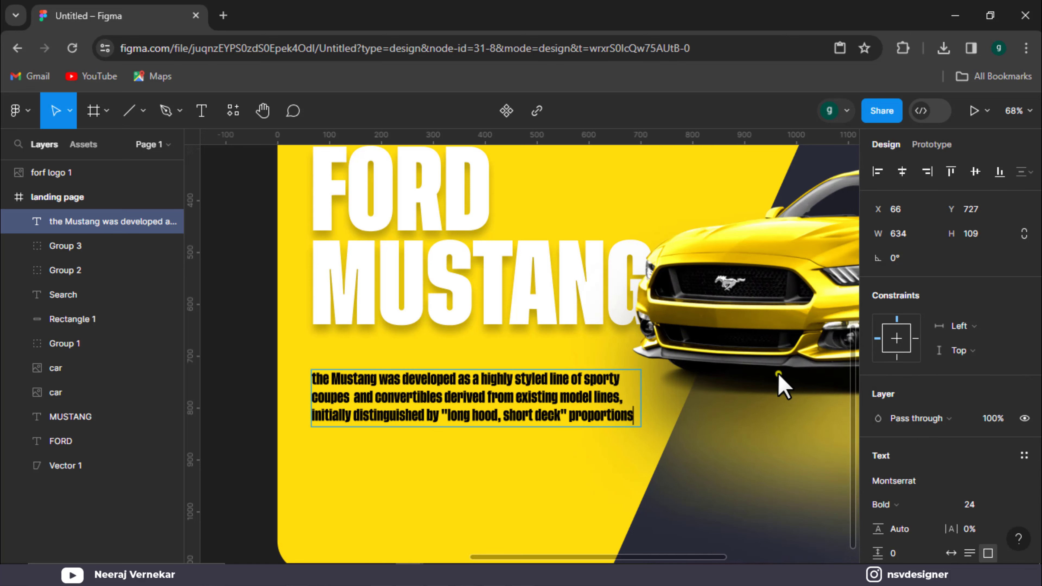
{"action": "key", "text": "Escape"}
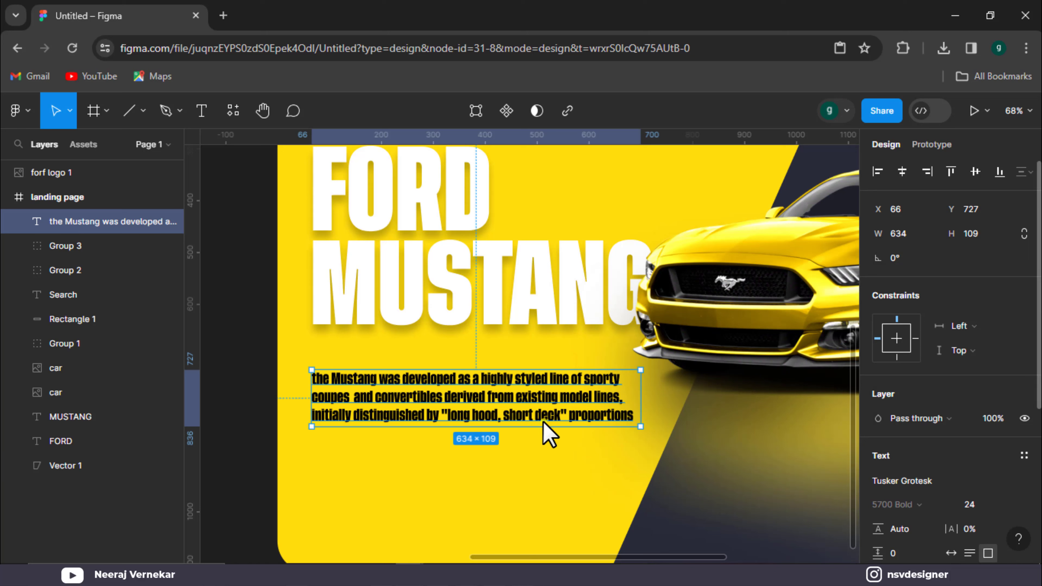
Set the description paragraph's font to Montserrat Regular and move it slightly up toward the MUSTANG title.
{"action": "left_click", "coordinate": [906, 485]}
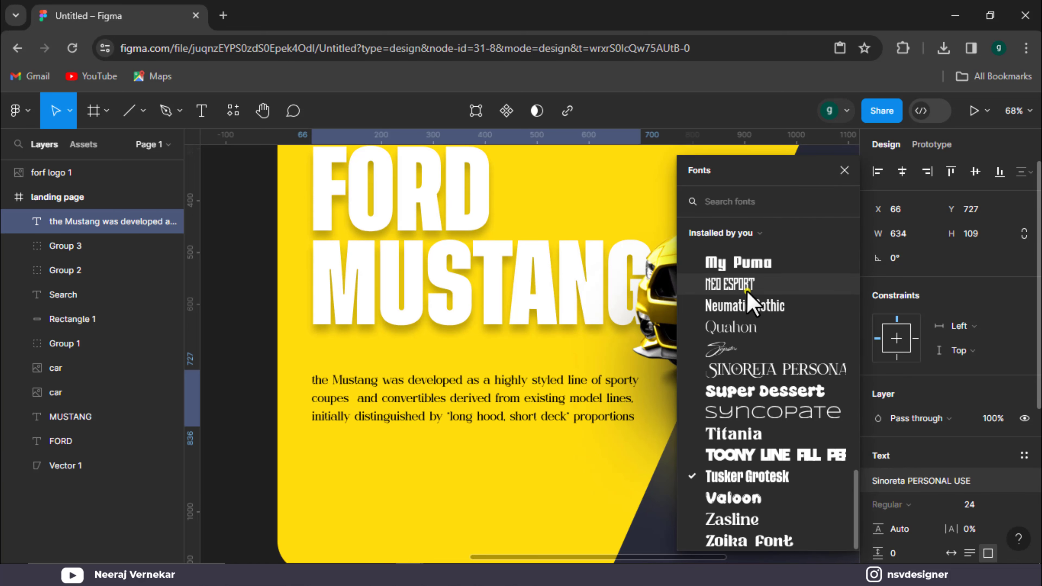
{"action": "scroll", "coordinate": [751, 308], "scroll_direction": "up", "scroll_amount": 4}
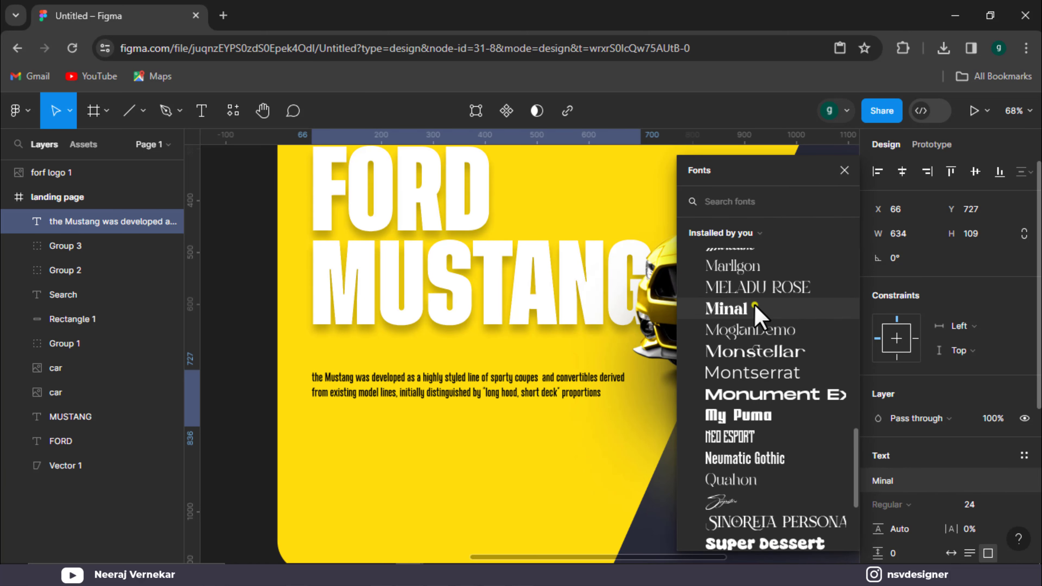
{"action": "left_click", "coordinate": [787, 369]}
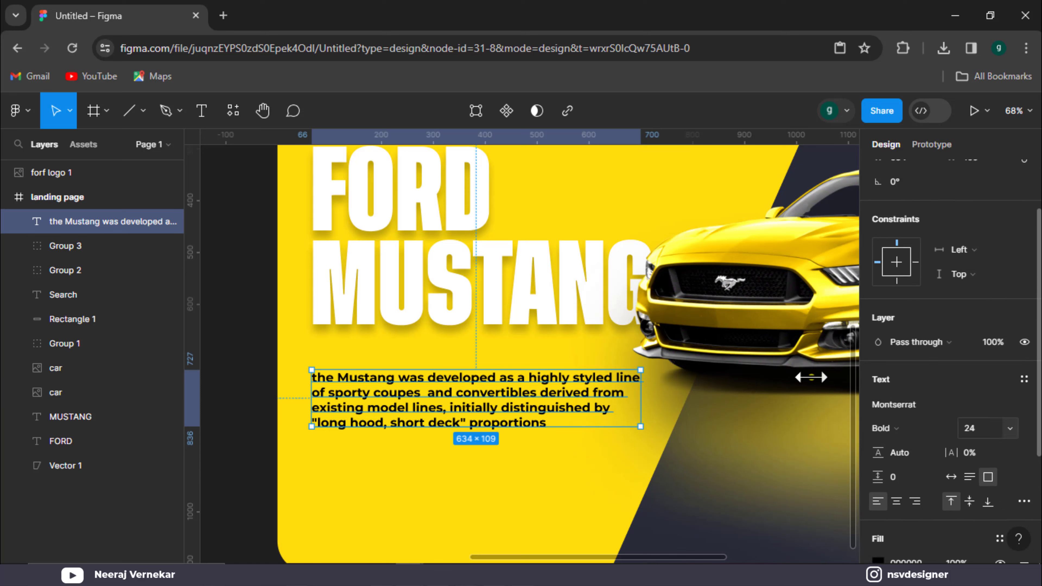
{"action": "left_click", "coordinate": [910, 428]}
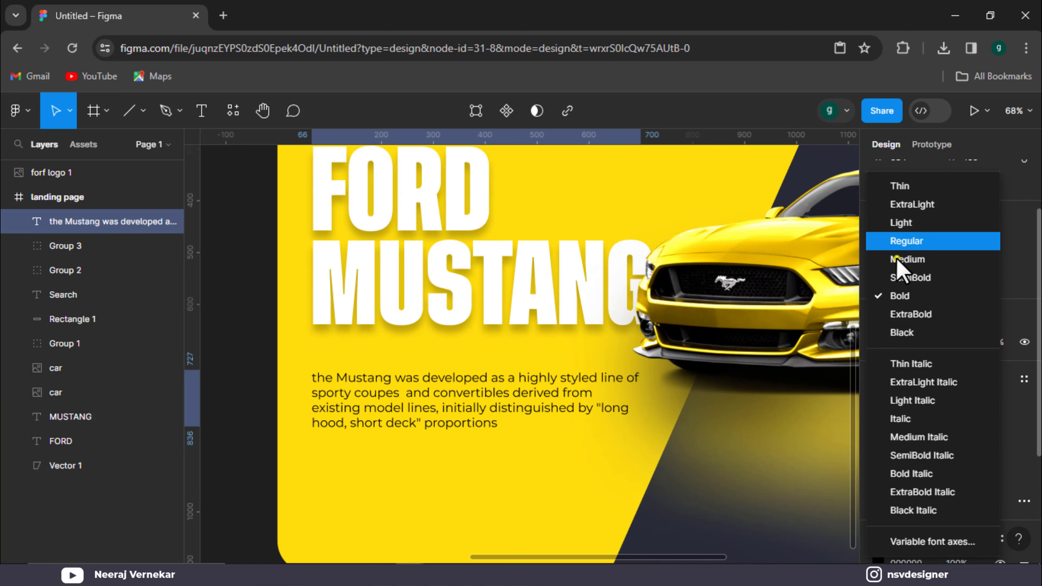
{"action": "left_click", "coordinate": [904, 259]}
{"action": "left_click", "coordinate": [386, 406]}
{"action": "left_click_drag", "start_coordinate": [386, 401], "coordinate": [387, 390]}
{"action": "scroll", "coordinate": [429, 324], "scroll_direction": "up", "scroll_amount": 1}
Change the MUSTANG text's fill to the dark document color 1E1E1E.
{"action": "left_click", "coordinate": [431, 322]}
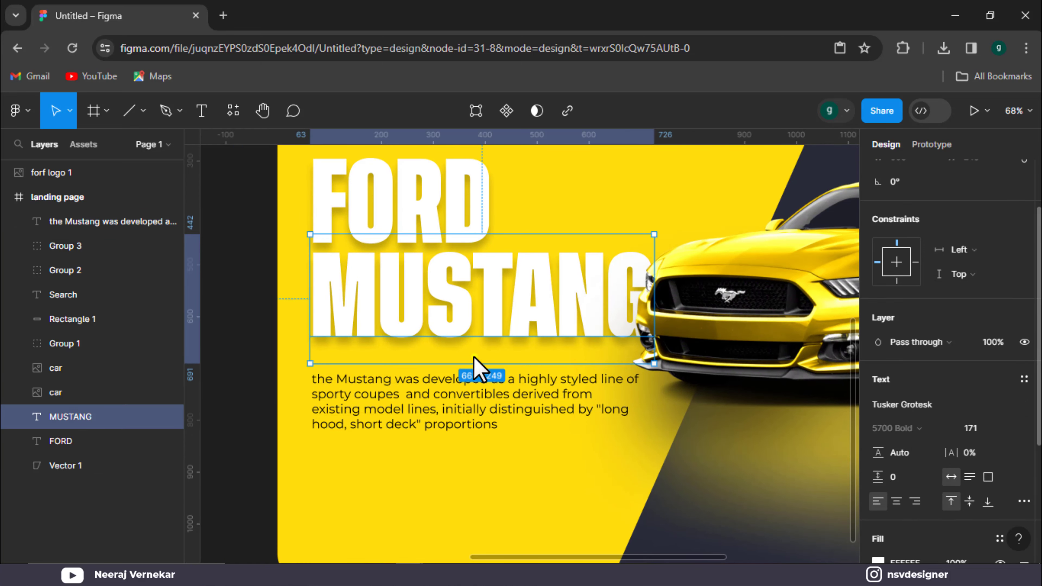
{"action": "scroll", "coordinate": [551, 417], "scroll_direction": "up", "scroll_amount": 1}
{"action": "scroll", "coordinate": [557, 424], "scroll_direction": "down", "scroll_amount": 2}
{"action": "left_click_drag", "start_coordinate": [585, 429], "coordinate": [427, 397]}
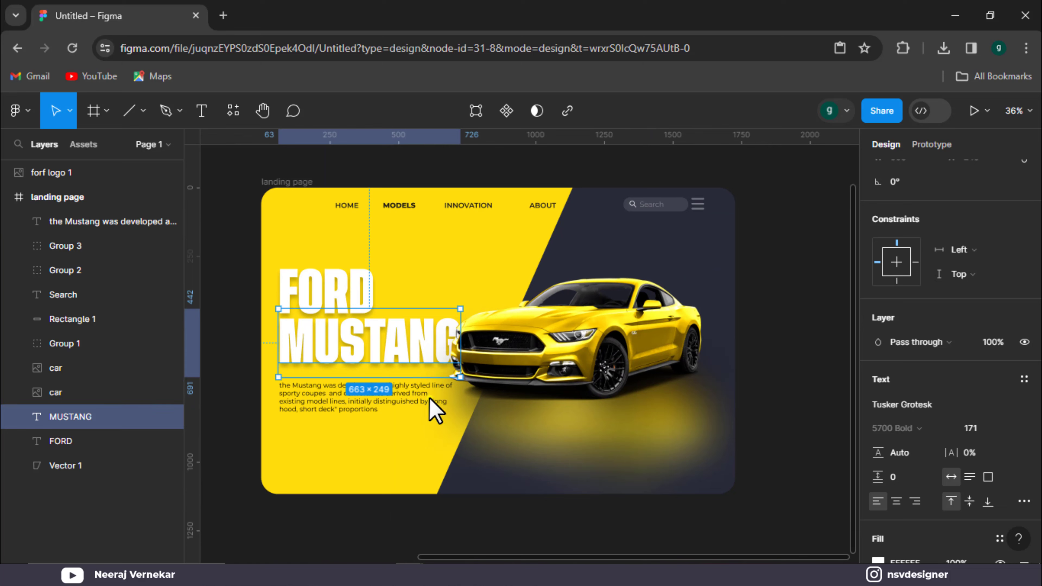
{"action": "scroll", "coordinate": [879, 488], "scroll_direction": "down", "scroll_amount": 1}
{"action": "left_click", "coordinate": [879, 489]}
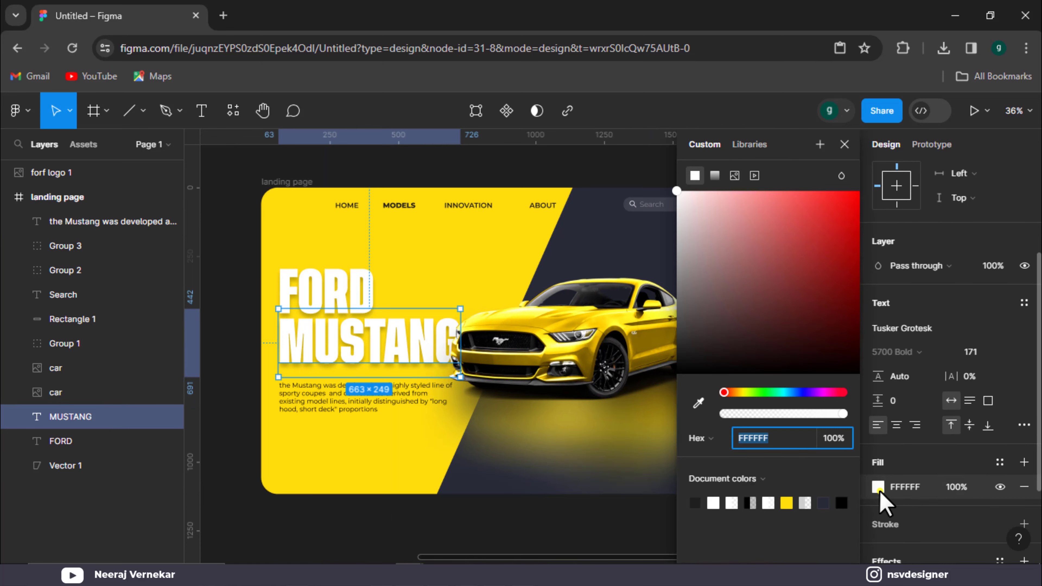
{"action": "left_click", "coordinate": [702, 505]}
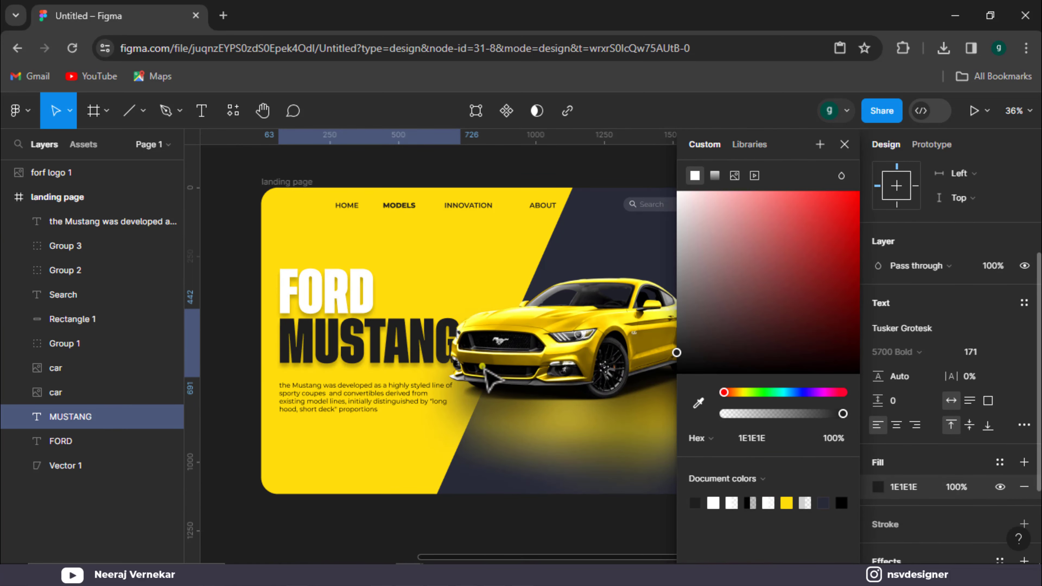
Change the FORD text's fill to 1E1E1E to match the MUSTANG text.
{"action": "left_click", "coordinate": [328, 289]}
{"action": "left_click", "coordinate": [878, 487]}
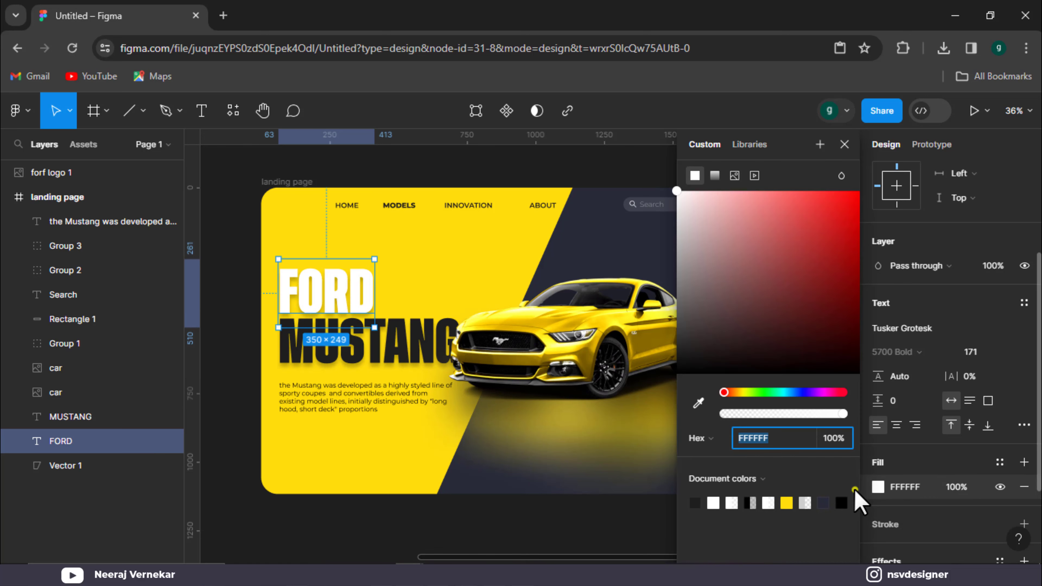
{"action": "left_click", "coordinate": [702, 502]}
{"action": "left_click", "coordinate": [533, 538]}
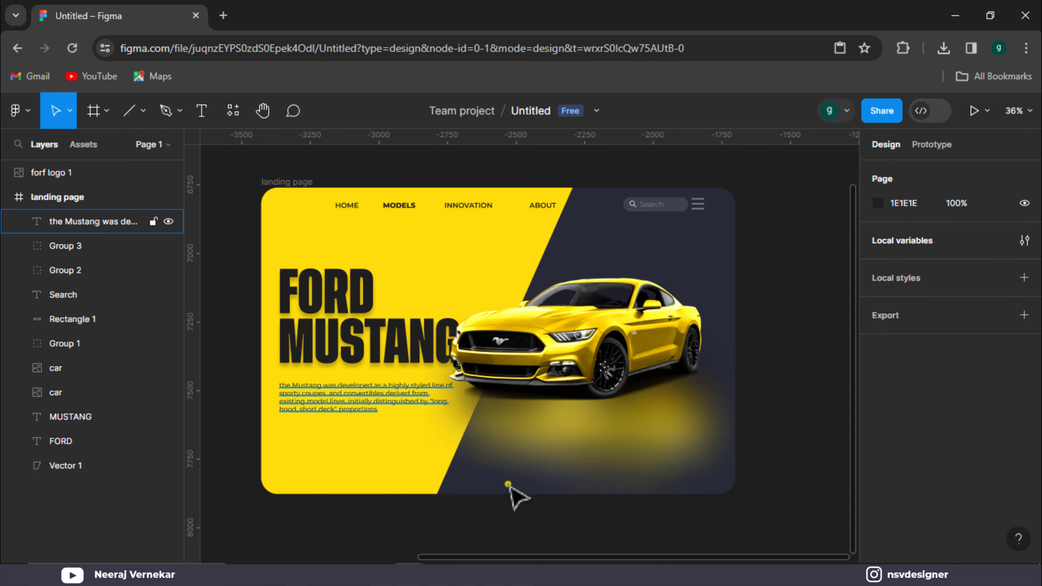
Reduce the drop shadow's Y offset on the FORD and MUSTANG texts together.
{"action": "left_click", "coordinate": [418, 368]}
{"action": "left_click", "coordinate": [357, 299], "text": "shift"}
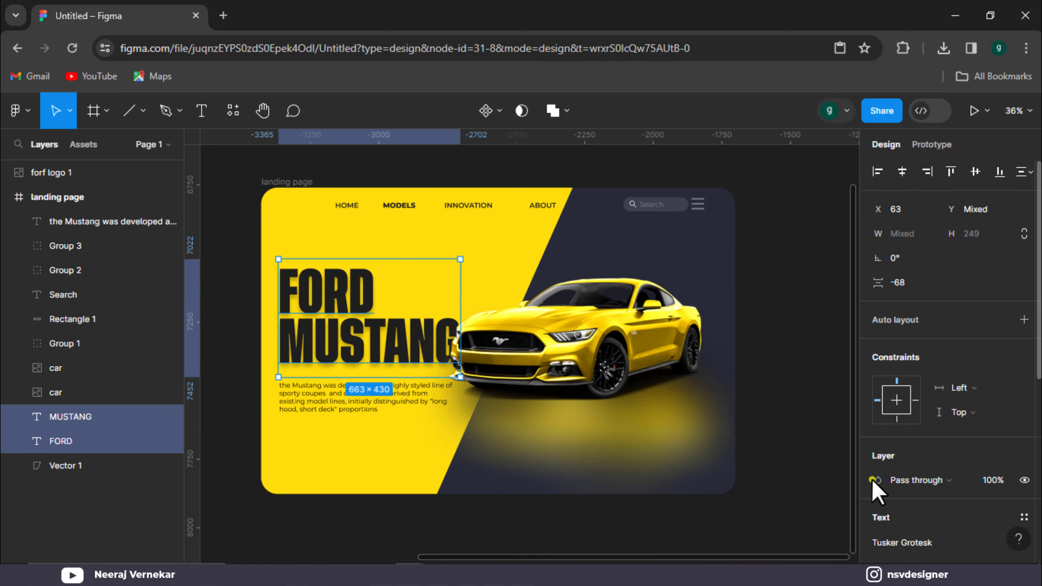
{"action": "scroll", "coordinate": [961, 522], "scroll_direction": "down", "scroll_amount": 4}
{"action": "left_click", "coordinate": [878, 470]}
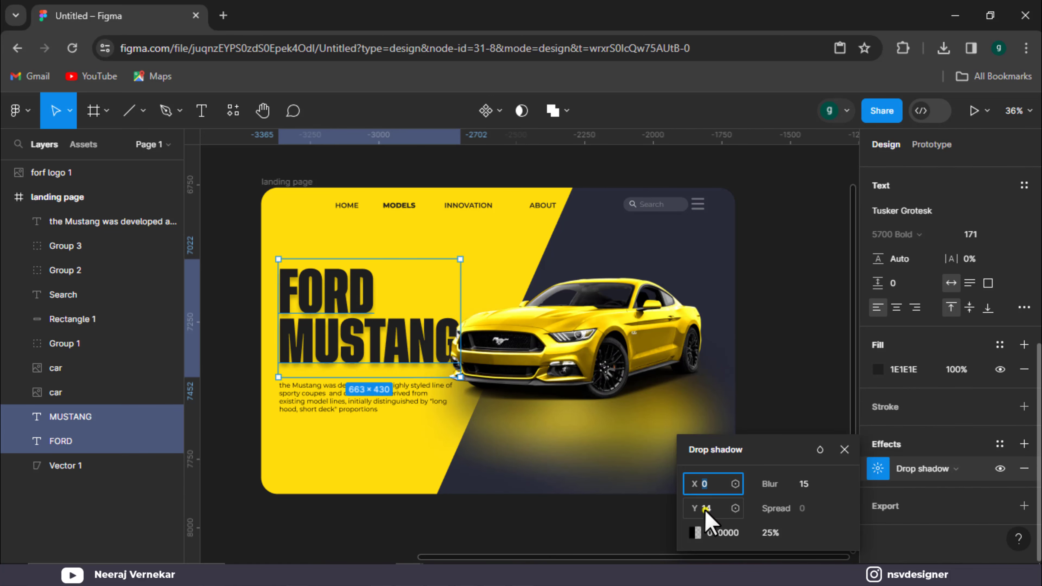
{"action": "left_click_drag", "start_coordinate": [705, 509], "coordinate": [656, 516]}
{"action": "left_click", "coordinate": [656, 517]}
Move the description paragraph straight up to Y 675, close beneath the MUSTANG title.
{"action": "left_click", "coordinate": [339, 404]}
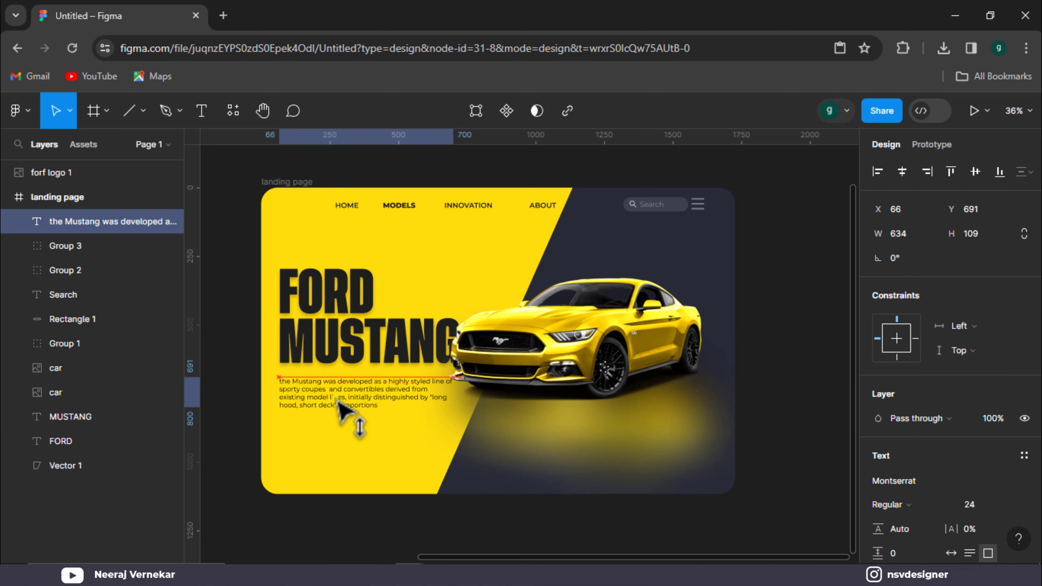
{"action": "left_click_drag", "start_coordinate": [336, 397], "coordinate": [336, 399]}
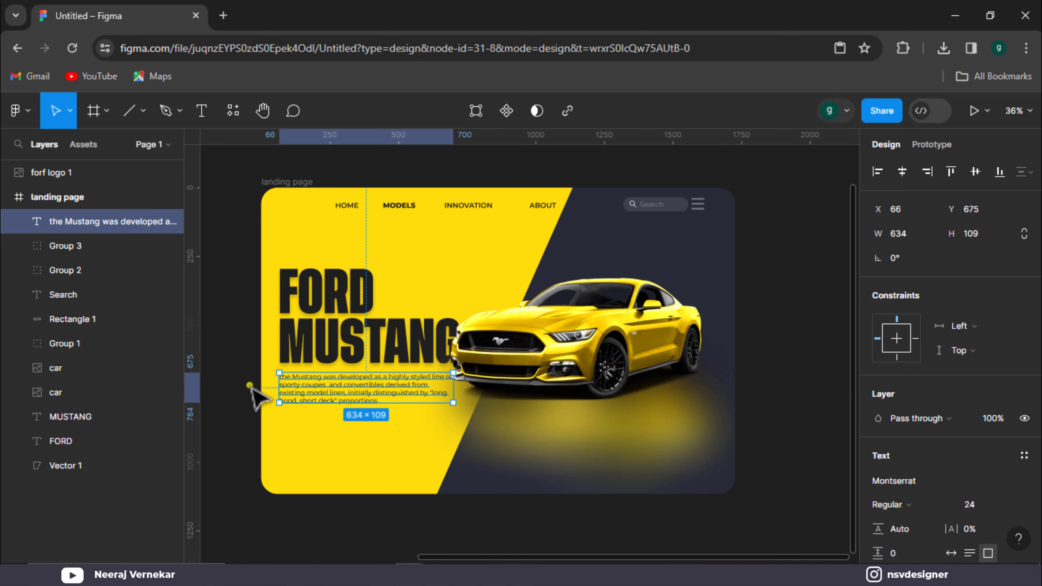
{"action": "left_click", "coordinate": [232, 384]}
Draw a button rectangle about 343 × 79 below the description paragraph, at about X 70, Y 874.
{"action": "left_click_drag", "start_coordinate": [311, 512], "coordinate": [509, 500]}
{"action": "scroll", "coordinate": [516, 460], "scroll_direction": "up", "scroll_amount": 1}
{"action": "scroll", "coordinate": [529, 452], "scroll_direction": "down", "scroll_amount": 3}
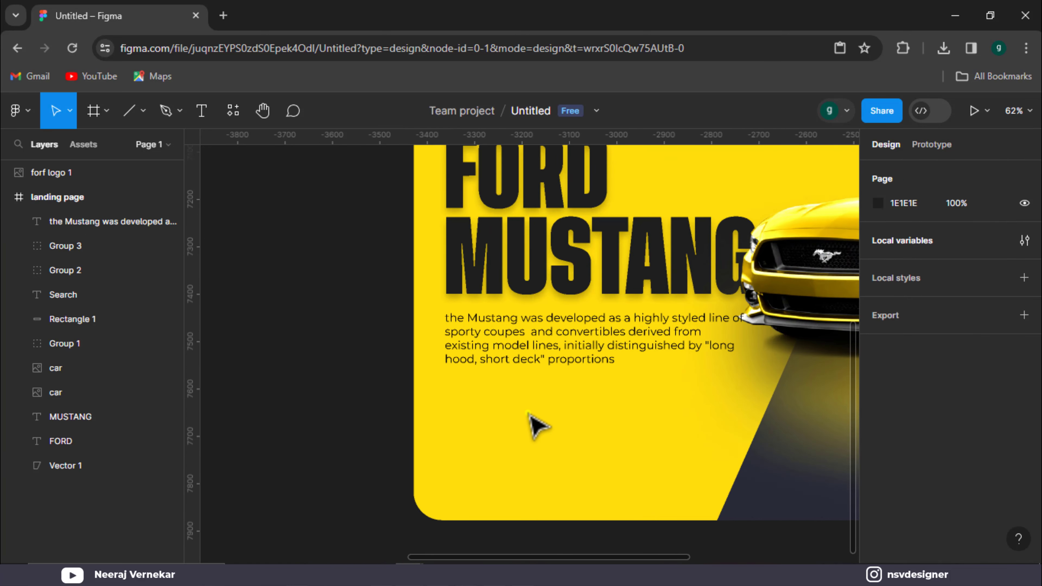
{"action": "scroll", "coordinate": [524, 408], "scroll_direction": "up", "scroll_amount": 3}
{"action": "left_click", "coordinate": [143, 110]}
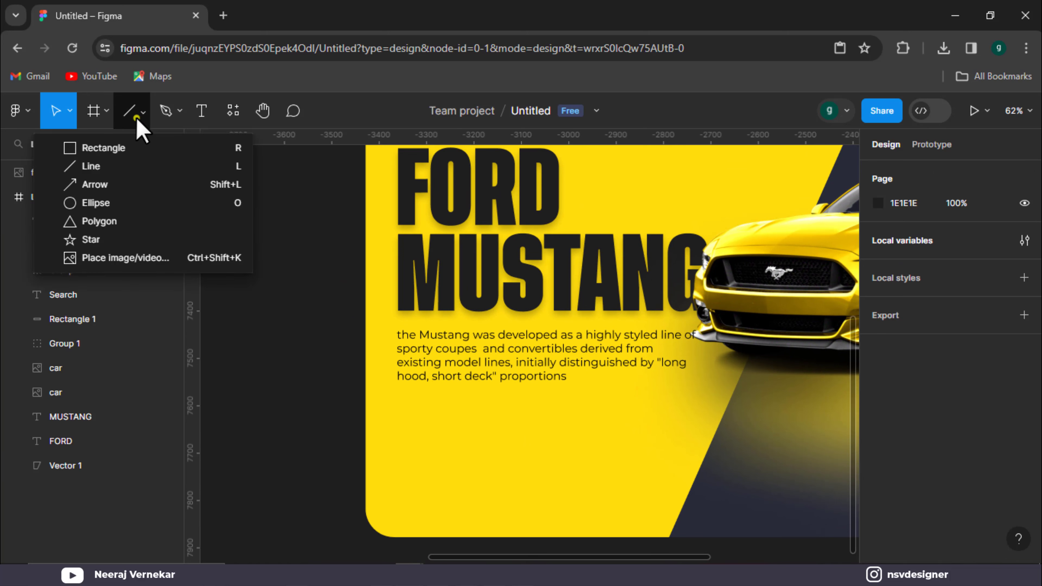
{"action": "left_click", "coordinate": [123, 144]}
{"action": "left_click_drag", "start_coordinate": [399, 423], "coordinate": [560, 459]}
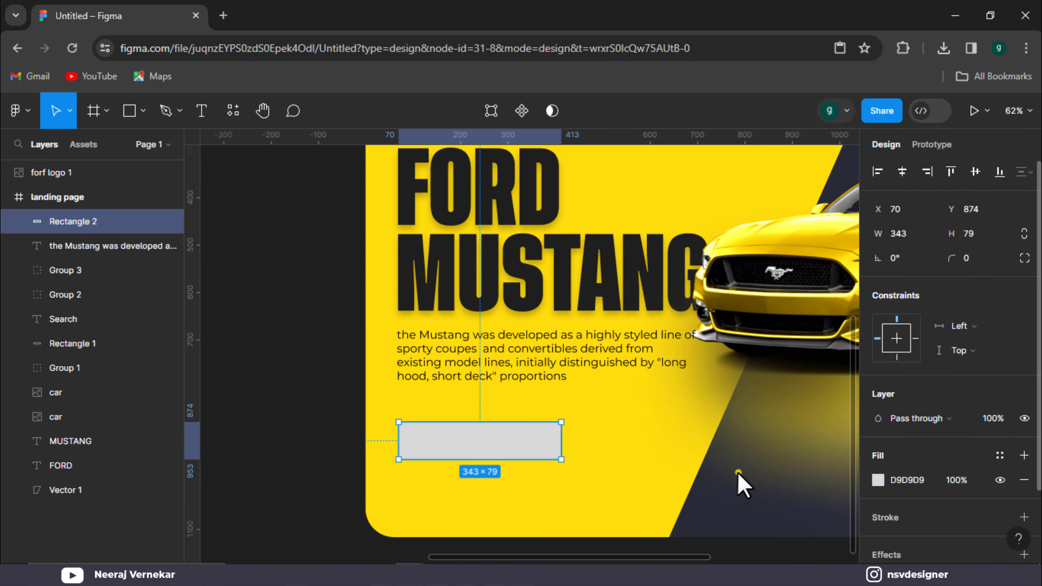
Change the new button rectangle's fill to the dark document color 1E1E1E.
{"action": "left_click", "coordinate": [877, 480]}
{"action": "left_click", "coordinate": [695, 503]}
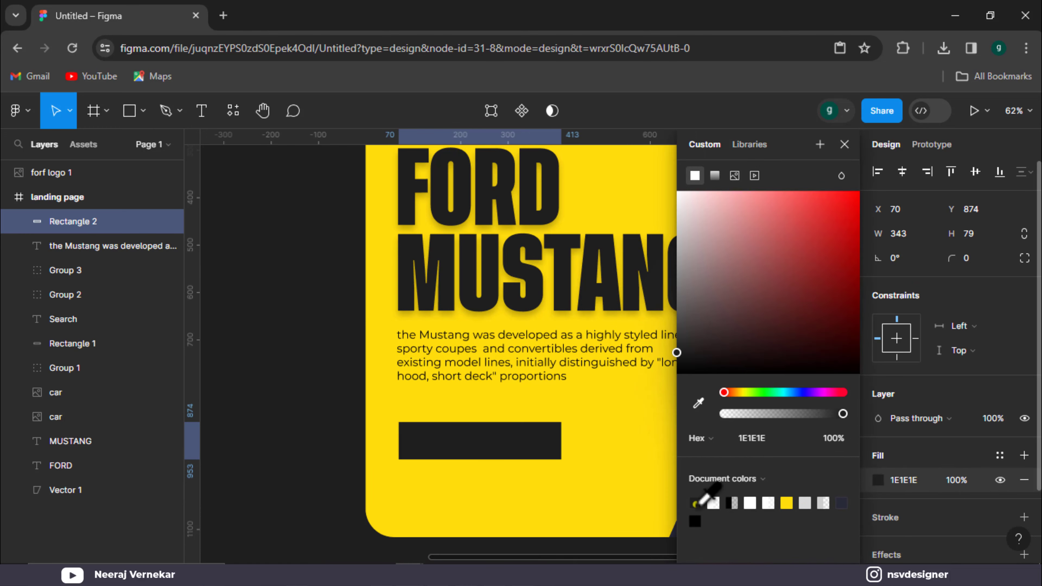
{"action": "left_click", "coordinate": [259, 351]}
Round the dark button rectangle's corners with a radius of 34.
{"action": "left_click", "coordinate": [523, 442]}
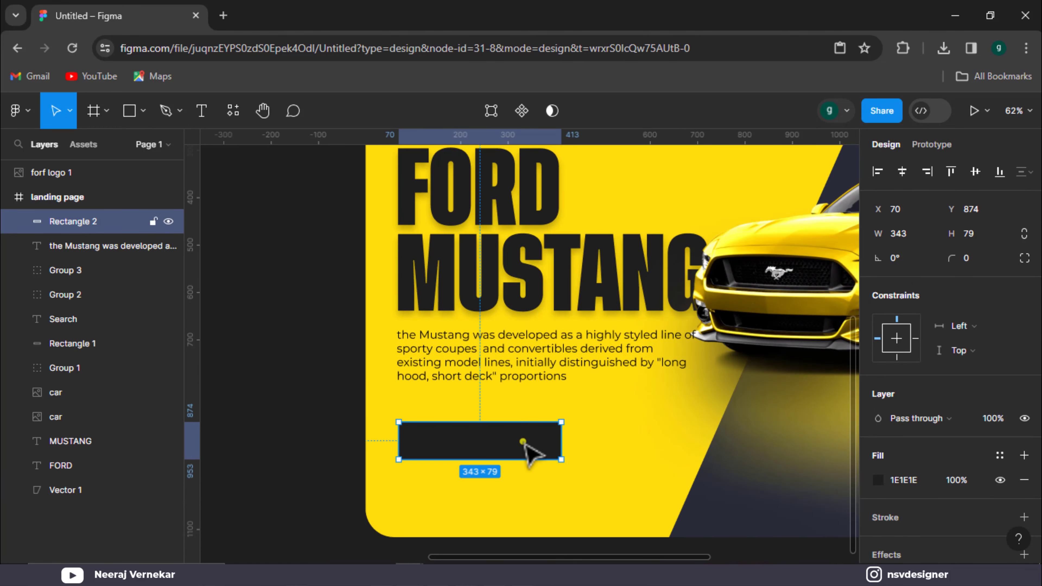
{"action": "left_click_drag", "start_coordinate": [950, 259], "coordinate": [194, 271]}
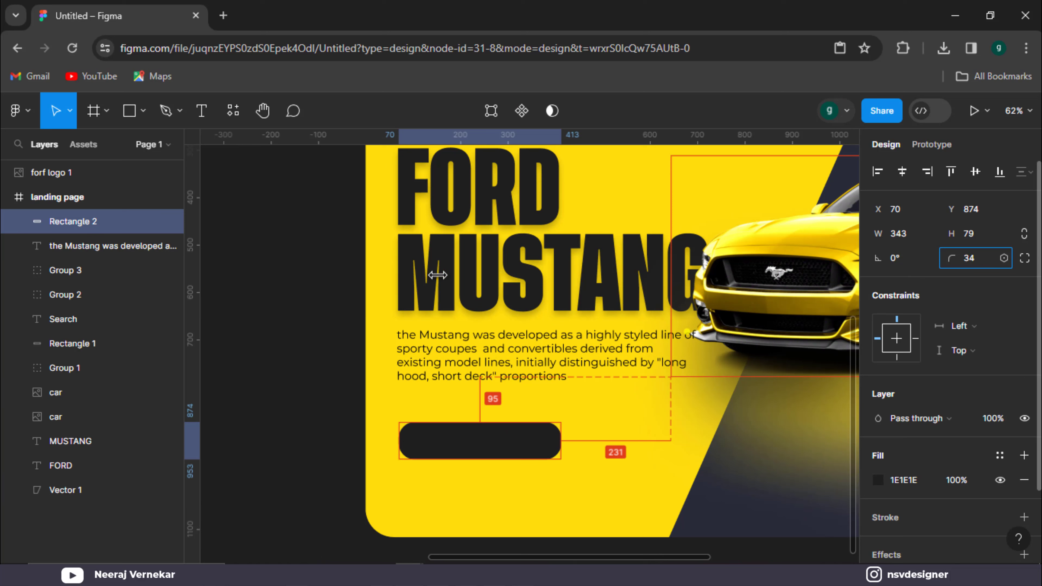
{"action": "left_click_drag", "start_coordinate": [438, 275], "coordinate": [687, 331]}
{"action": "left_click", "coordinate": [461, 426]}
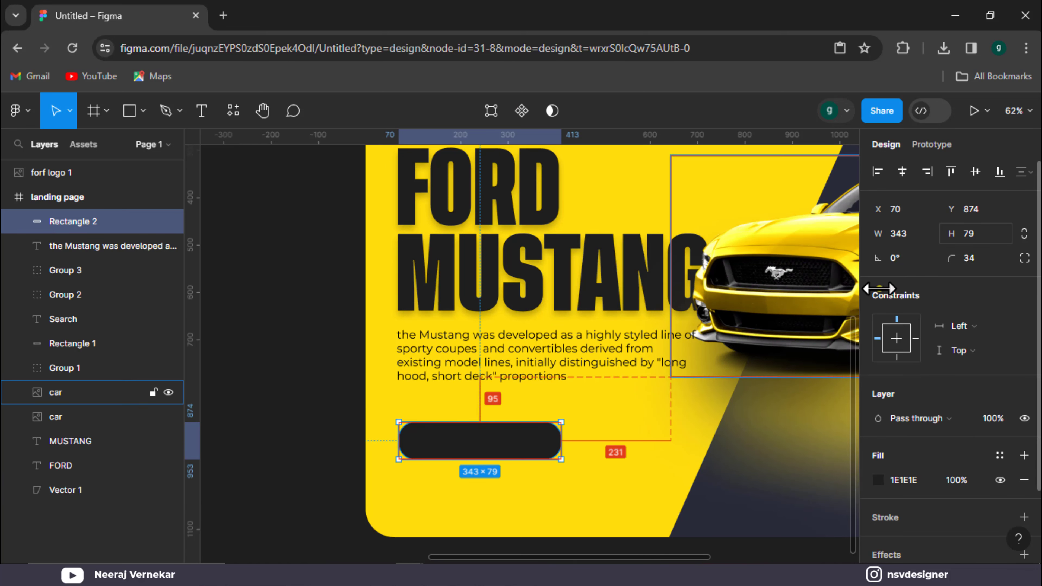
Reduce the dark button rectangle's corner radius to 29 and move it up to Y 858, aligned with the description's left edge.
{"action": "left_click_drag", "start_coordinate": [960, 259], "coordinate": [899, 268]}
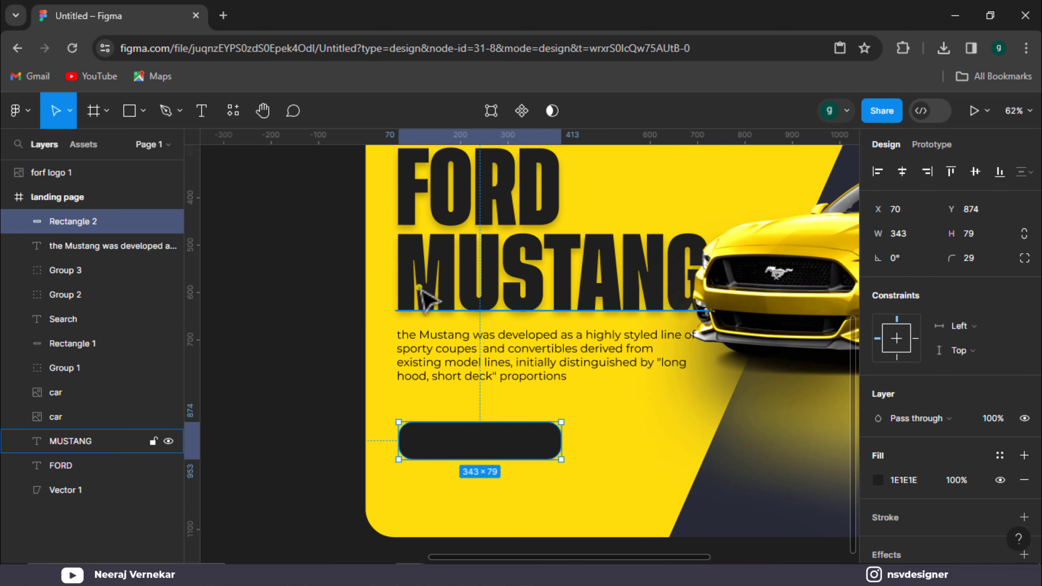
{"action": "left_click", "coordinate": [389, 314]}
{"action": "left_click_drag", "start_coordinate": [483, 442], "coordinate": [475, 424]}
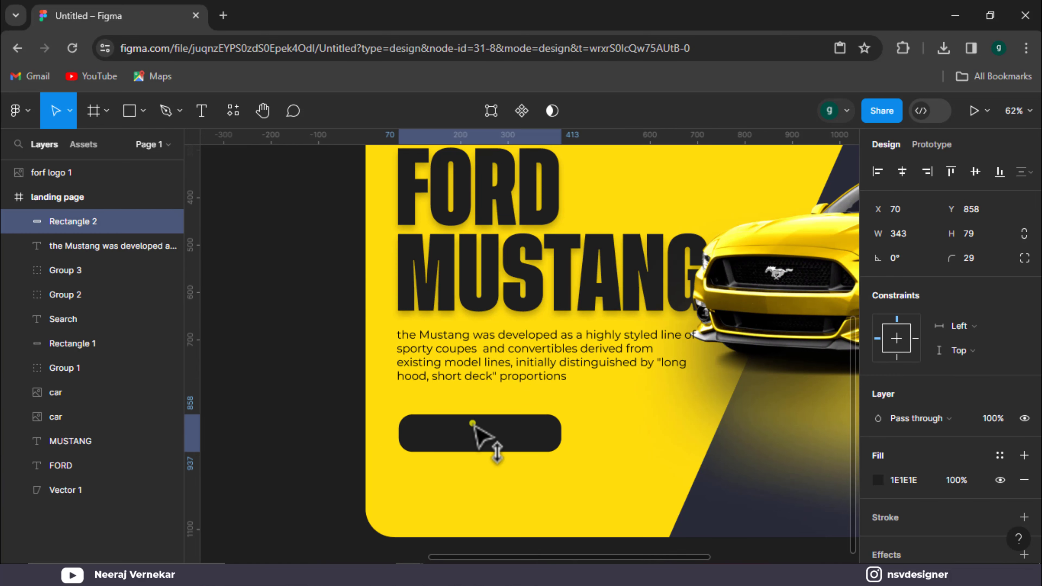
{"action": "left_click", "coordinate": [297, 275]}
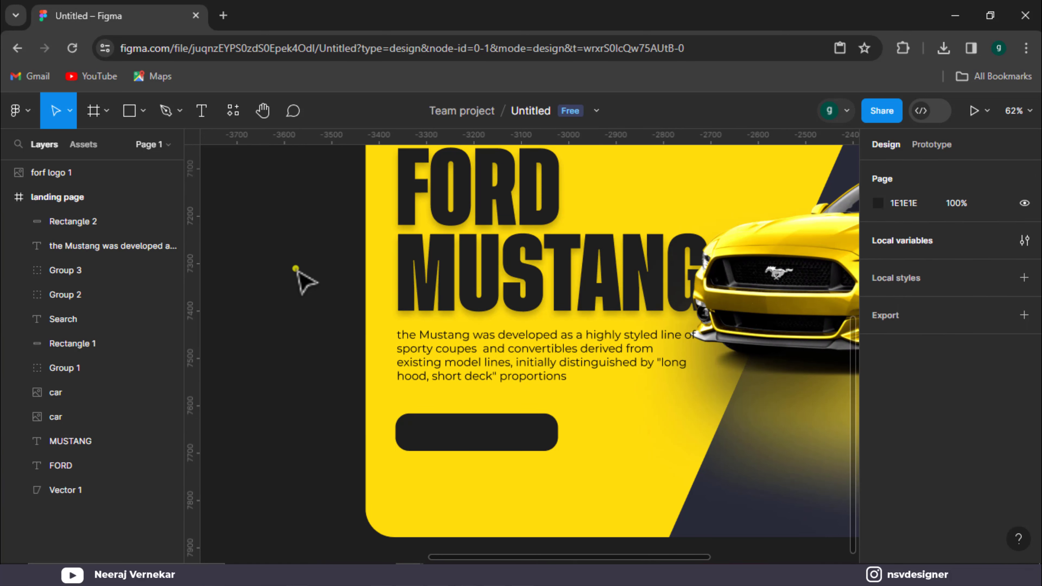
Add a white READ MORE text label beside the landing page's dark button.
{"action": "left_click", "coordinate": [201, 111]}
{"action": "left_click", "coordinate": [254, 348]}
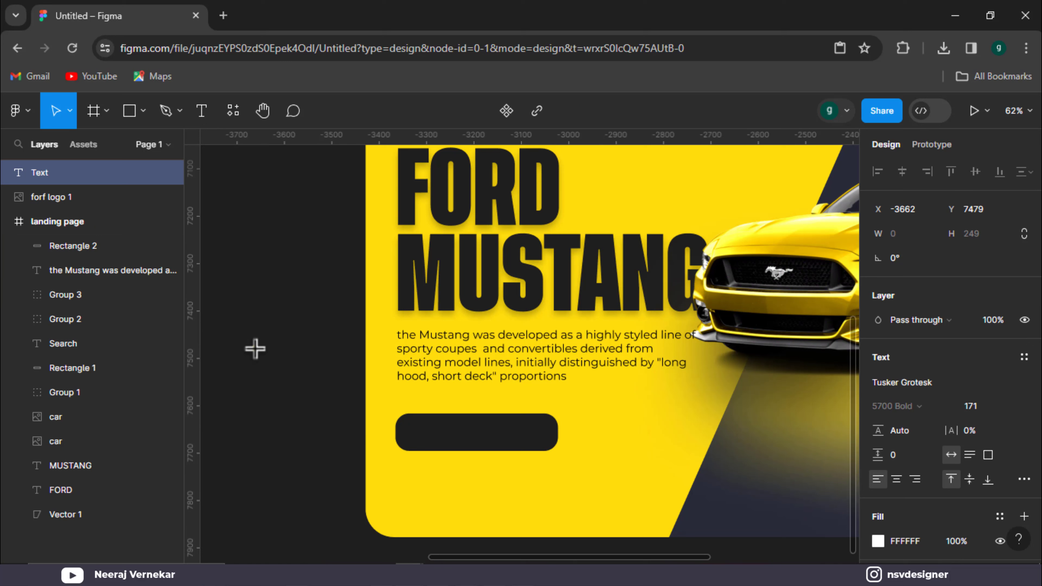
{"action": "type", "text": "READ MOR"}
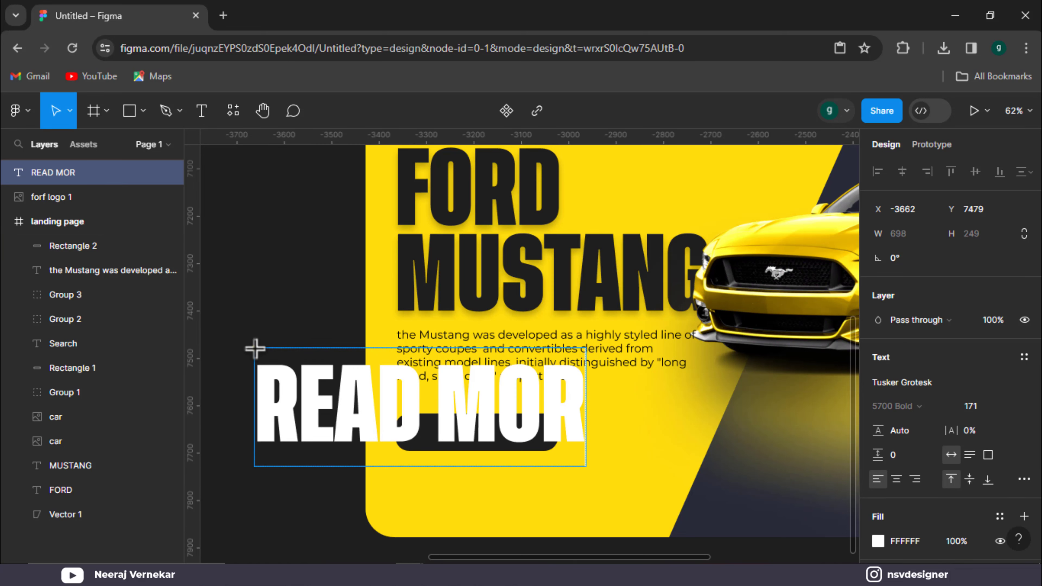
{"action": "type", "text": "E"}
{"action": "key", "text": "Escape"}
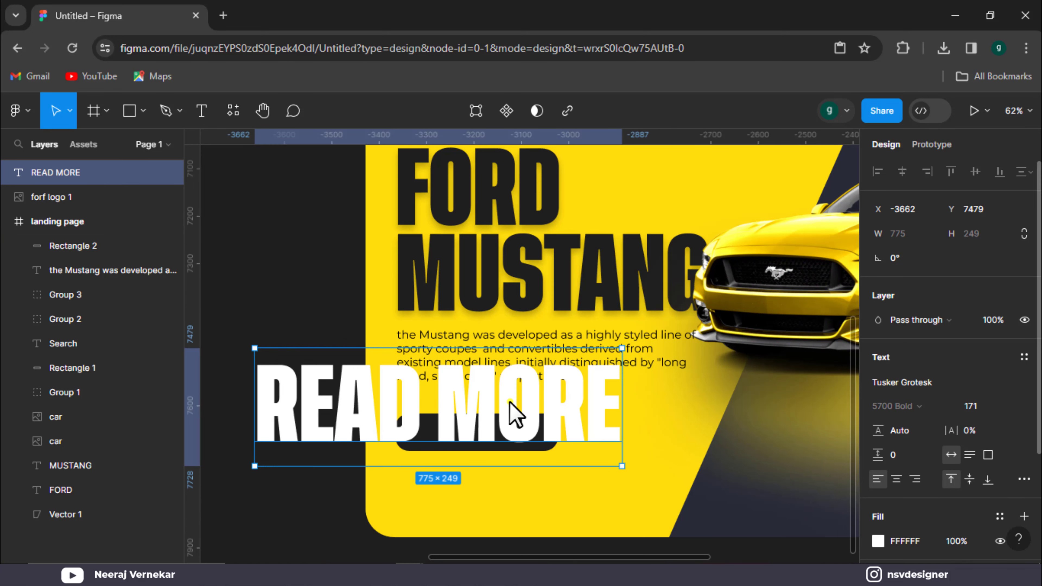
Change the READ MORE text's font to Montserrat Bold, undoing a trial resize of its text box.
{"action": "left_click", "coordinate": [898, 382]}
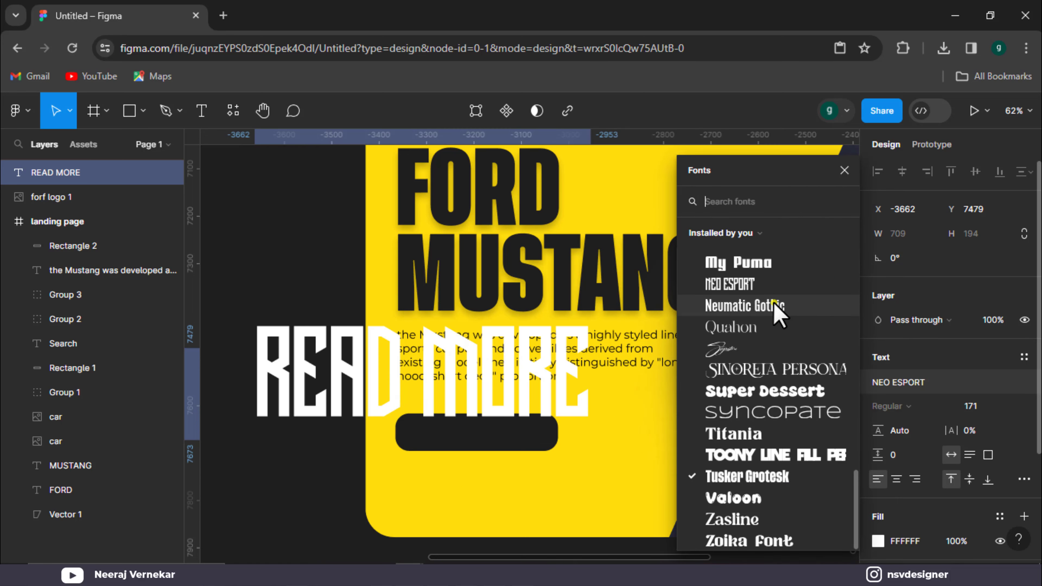
{"action": "scroll", "coordinate": [776, 314], "scroll_direction": "up", "scroll_amount": 2}
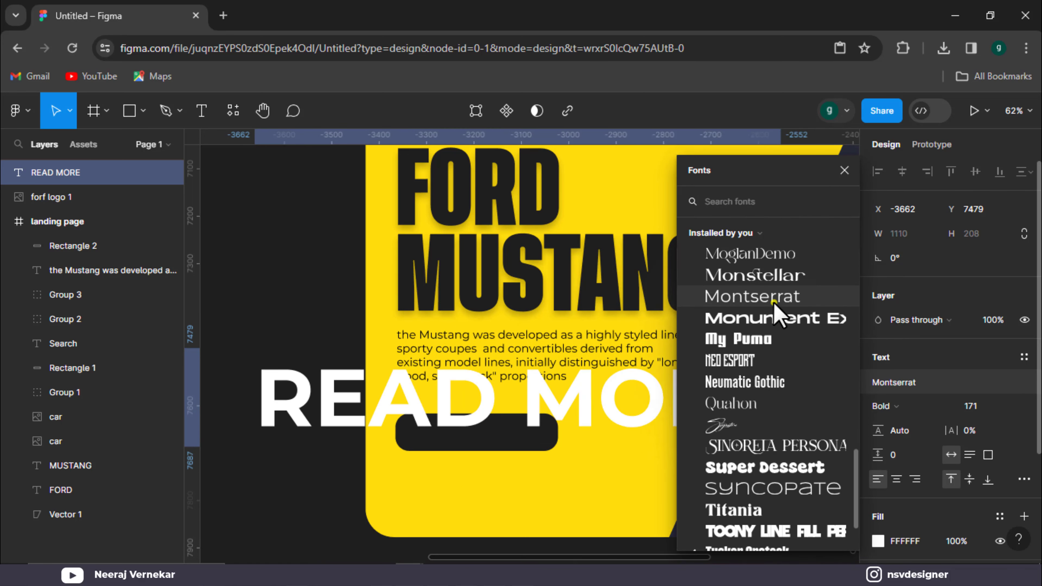
{"action": "left_click", "coordinate": [776, 313]}
{"action": "left_click_drag", "start_coordinate": [782, 447], "coordinate": [580, 441]}
{"action": "key", "text": "ctrl+z"}
Set the READ MORE text size to 28 and enlarge it slightly from there.
{"action": "scroll", "coordinate": [972, 382], "scroll_direction": "down", "scroll_amount": 1}
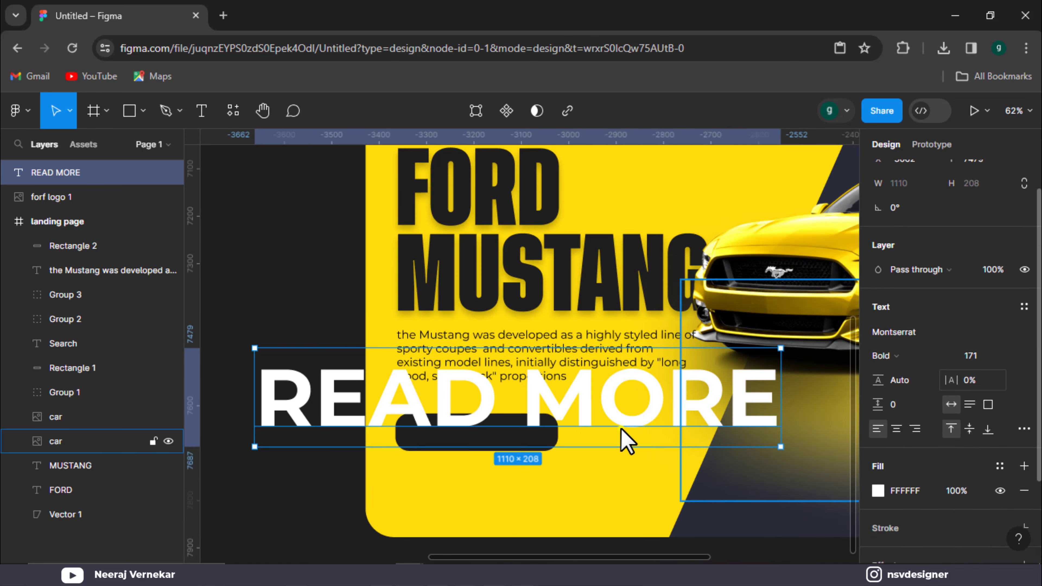
{"action": "scroll", "coordinate": [944, 353], "scroll_direction": "down", "scroll_amount": 1}
{"action": "left_click", "coordinate": [972, 330]}
{"action": "type", "text": "28"}
{"action": "key", "text": "Return"}
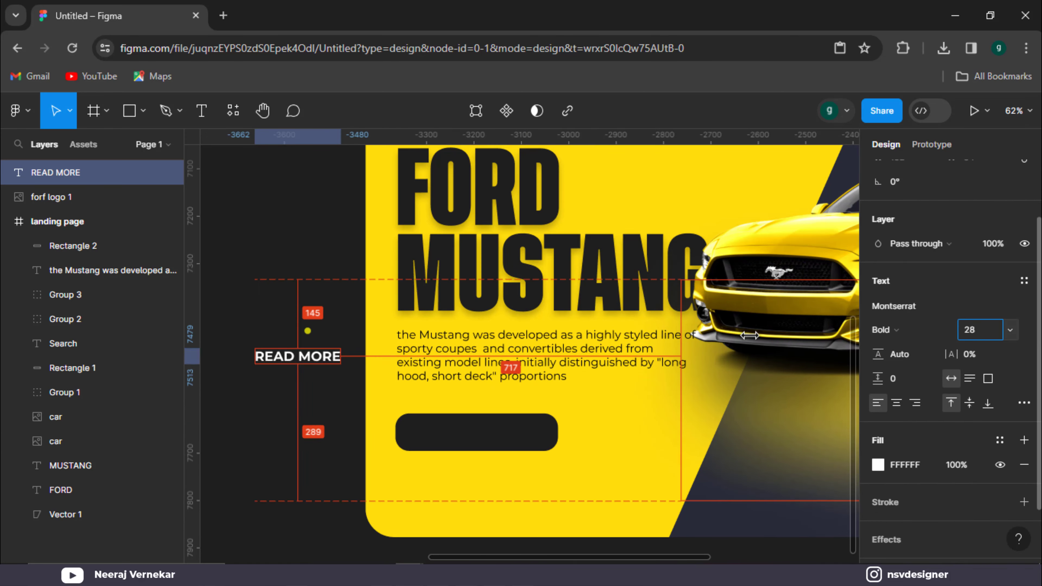
{"action": "left_click_drag", "start_coordinate": [750, 335], "coordinate": [757, 335]}
Place the READ MORE text in the middle of the dark button.
{"action": "left_click", "coordinate": [317, 291]}
{"action": "left_click_drag", "start_coordinate": [317, 356], "coordinate": [489, 435]}
{"action": "left_click", "coordinate": [323, 431]}
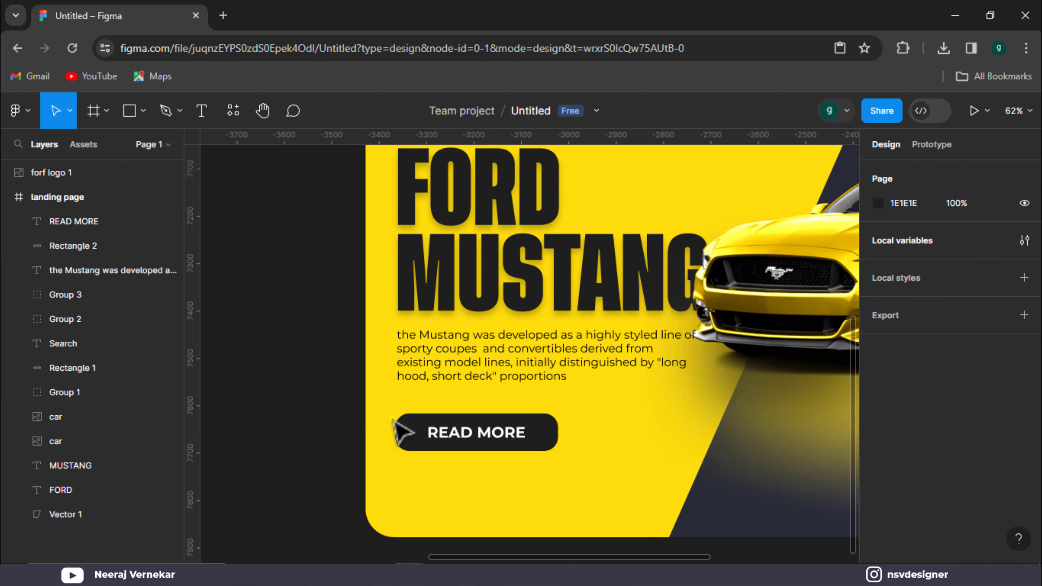
Add a white POWER text label on the navy area below the car, at about X 877, Y 975.
{"action": "left_click_drag", "start_coordinate": [845, 484], "coordinate": [551, 454]}
{"action": "mouse_move", "coordinate": [644, 446]}
{"action": "left_mouse_down"}
{"action": "mouse_move", "coordinate": [628, 437]}
{"action": "mouse_move", "coordinate": [662, 441]}
{"action": "mouse_move", "coordinate": [632, 431]}
{"action": "mouse_move", "coordinate": [642, 433]}
{"action": "left_mouse_up"}
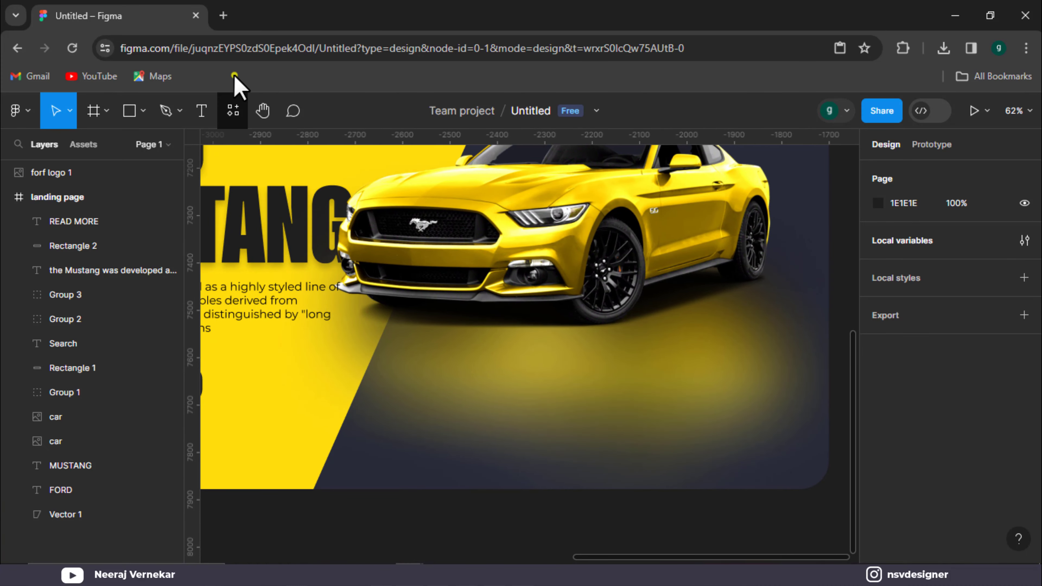
{"action": "left_click", "coordinate": [201, 111]}
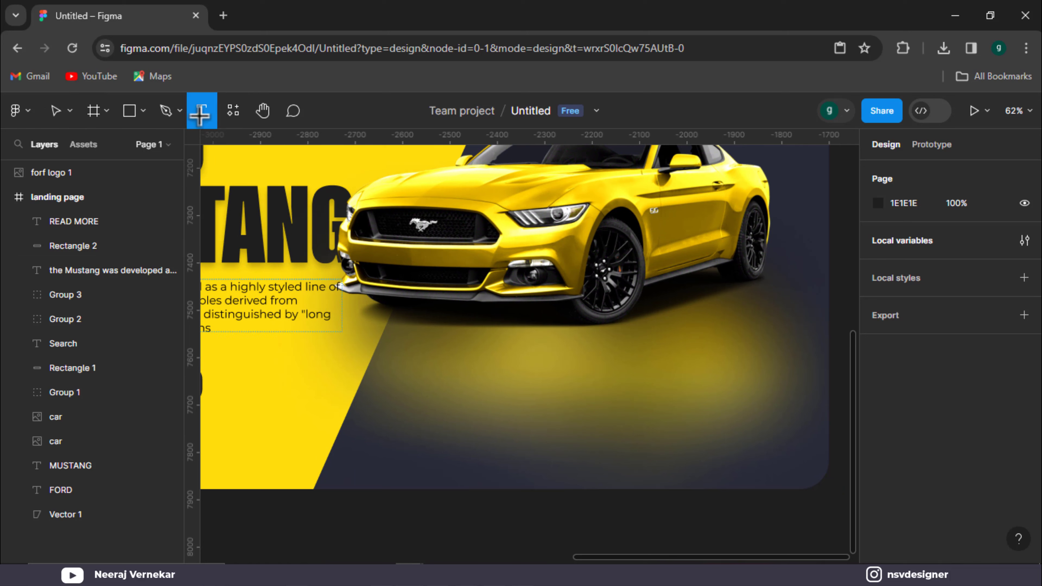
{"action": "left_click", "coordinate": [425, 423]}
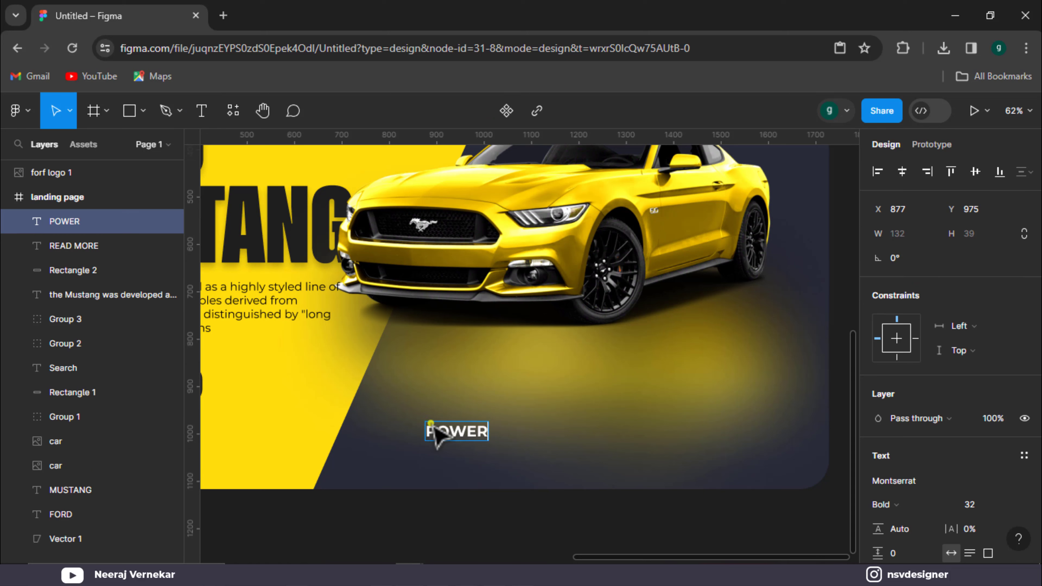
{"action": "left_click", "coordinate": [523, 437]}
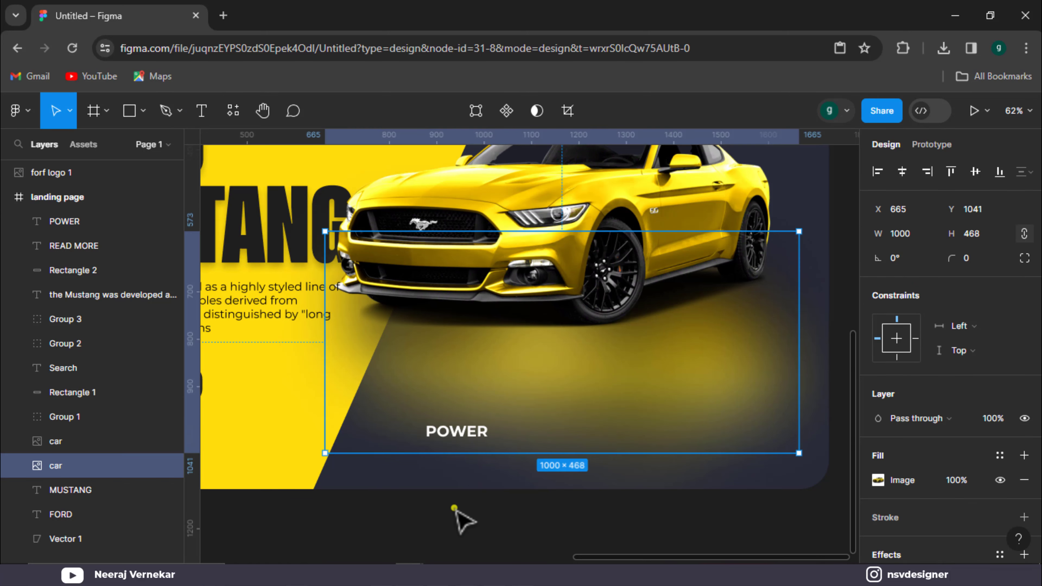
Duplicate the POWER label straight down to Y 1010 and change the copy's text to 486 HP.
{"action": "left_click", "coordinate": [458, 436]}
{"action": "left_click_drag", "start_coordinate": [457, 436], "coordinate": [466, 459]}
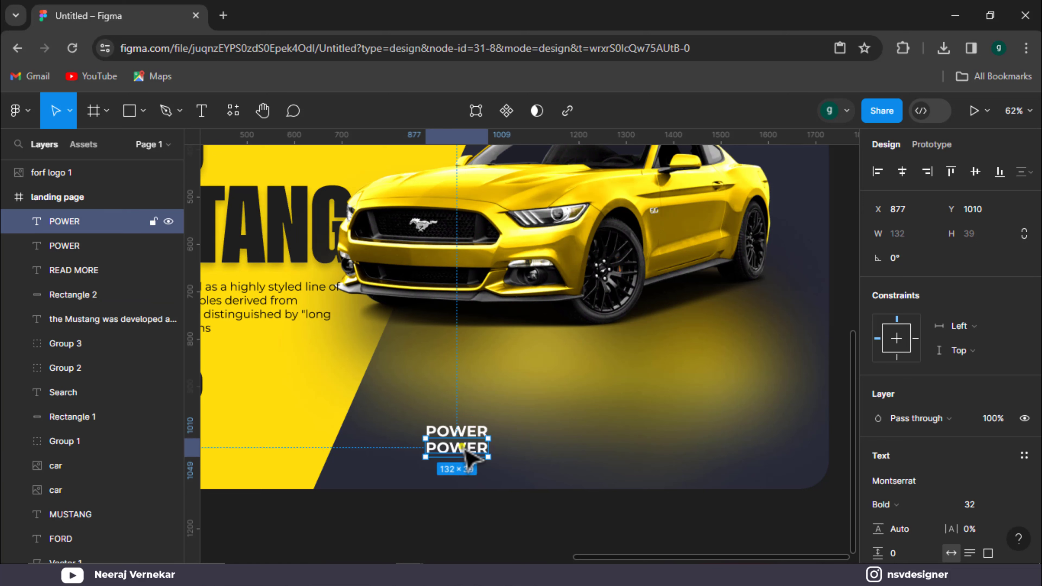
{"action": "double_click", "coordinate": [464, 449]}
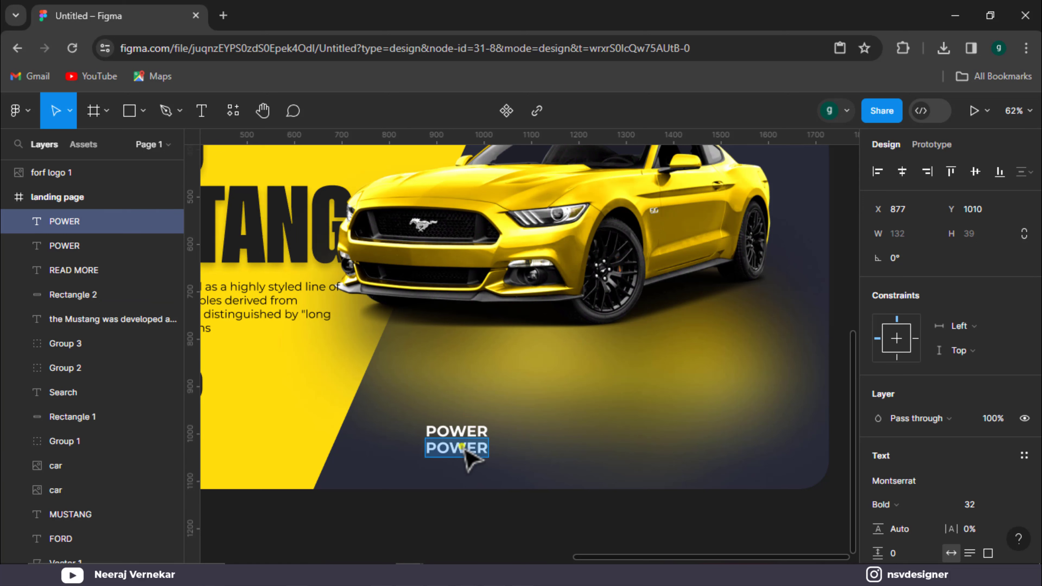
{"action": "type", "text": "486 HP"}
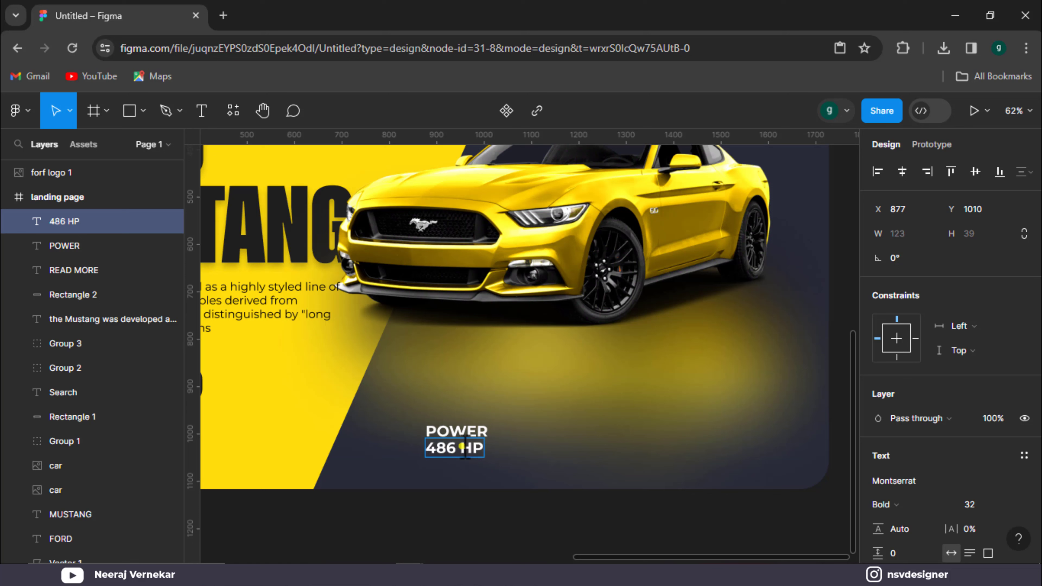
{"action": "key", "text": "Escape"}
{"action": "left_click", "coordinate": [531, 415]}
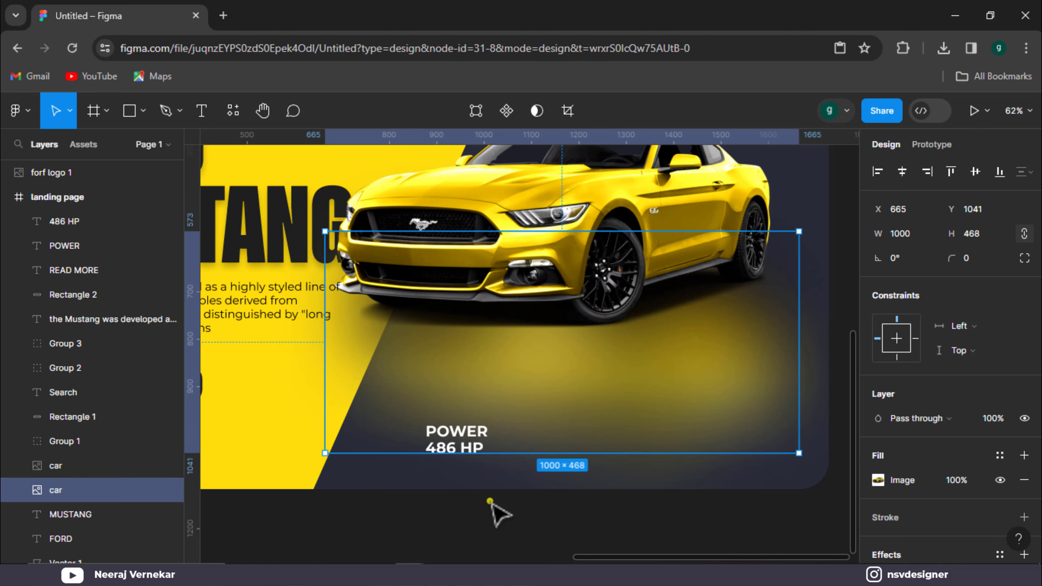
{"action": "left_click", "coordinate": [490, 501]}
Set the POWER label's weight to Regular and the 486 HP text's size to 39.
{"action": "left_click", "coordinate": [465, 431]}
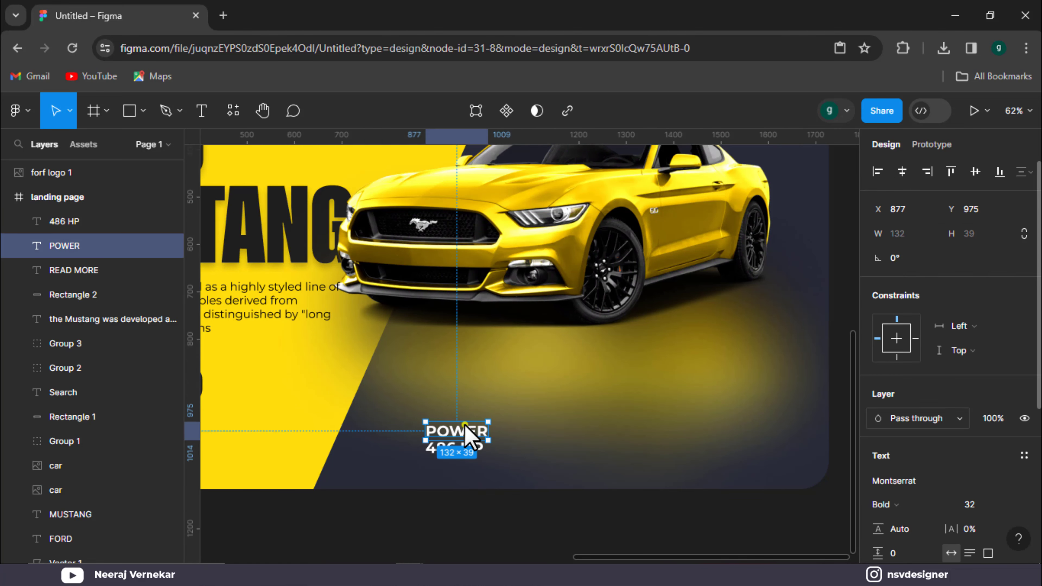
{"action": "left_click", "coordinate": [922, 501]}
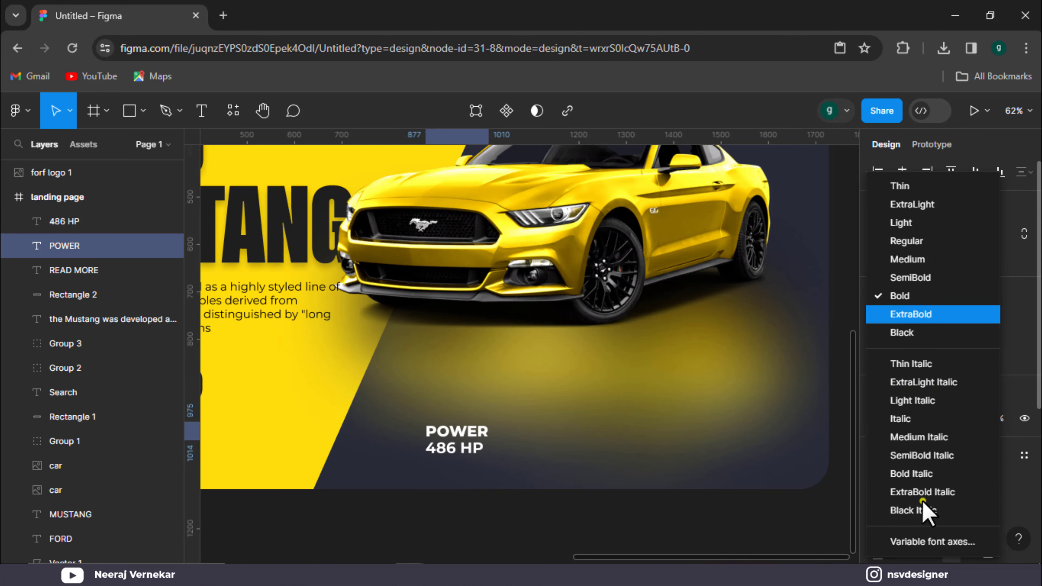
{"action": "left_click", "coordinate": [905, 242]}
{"action": "left_click", "coordinate": [495, 507]}
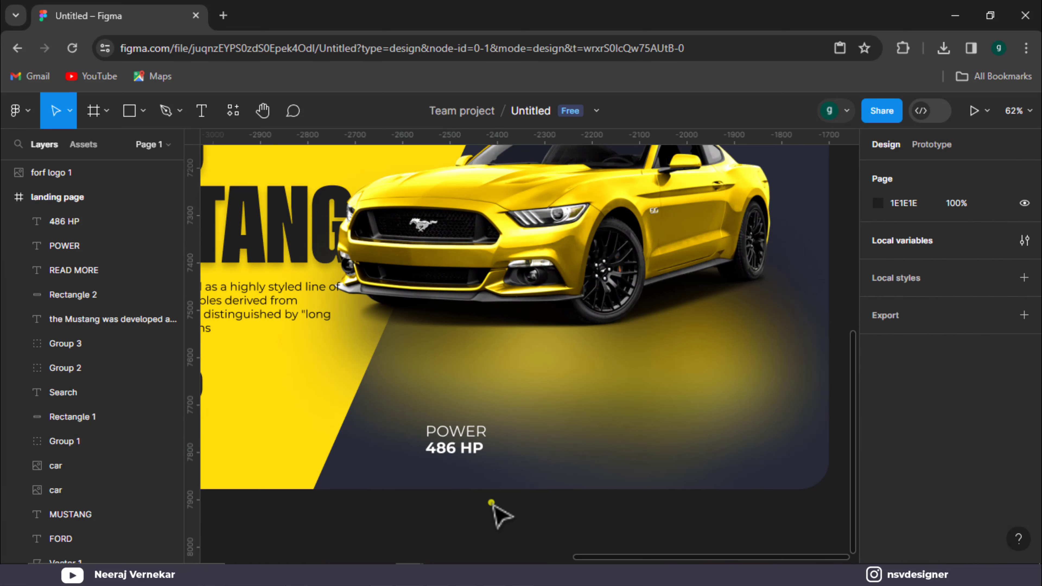
{"action": "left_click", "coordinate": [455, 447]}
{"action": "left_click_drag", "start_coordinate": [968, 505], "coordinate": [973, 503]}
Align the POWER and 486 HP texts on their horizontal centers.
{"action": "left_click", "coordinate": [463, 429], "text": "shift"}
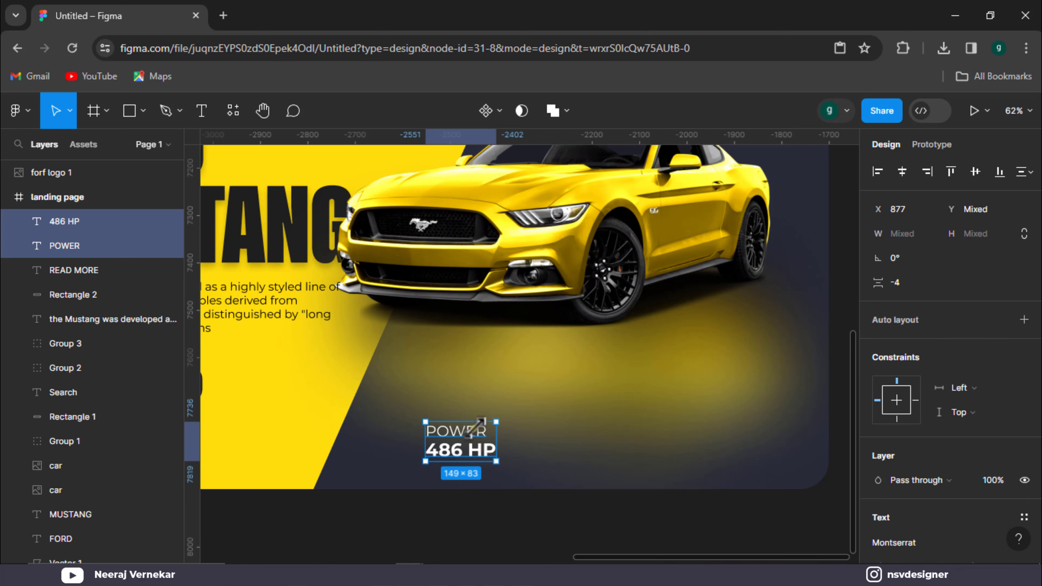
{"action": "left_click", "coordinate": [902, 172]}
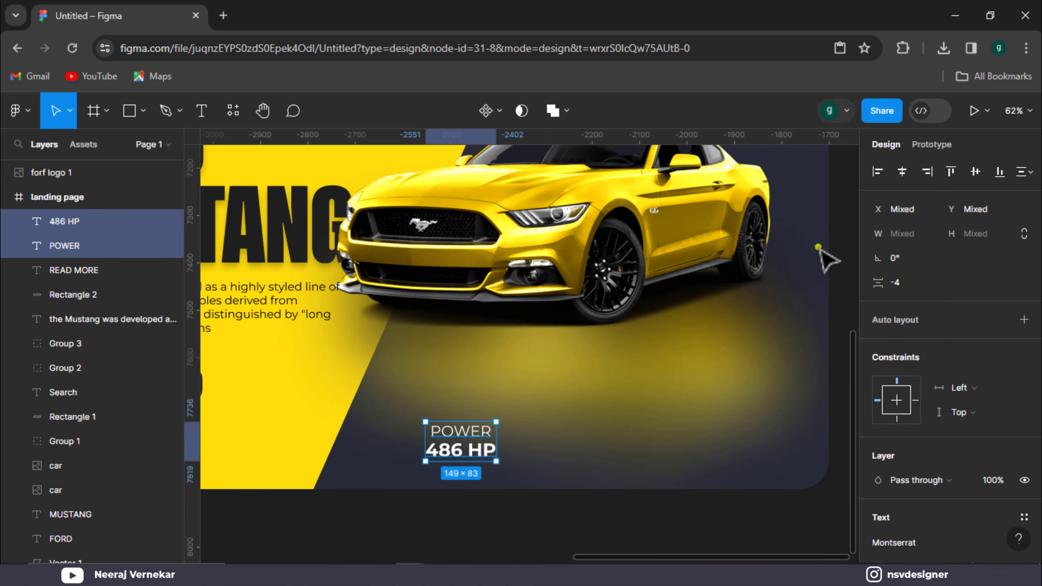
{"action": "left_click", "coordinate": [505, 498]}
Shift the POWER and 486 HP pair slightly left and add three evenly spaced copies in a row to its right.
{"action": "left_click", "coordinate": [484, 451]}
{"action": "left_click", "coordinate": [475, 429], "text": "shift"}
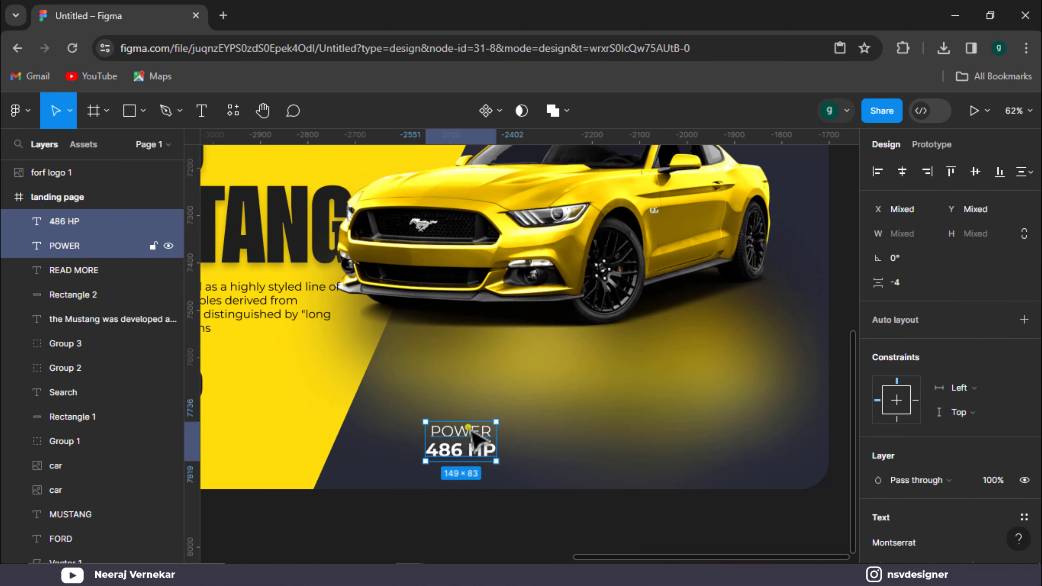
{"action": "left_click_drag", "start_coordinate": [476, 429], "coordinate": [557, 429]}
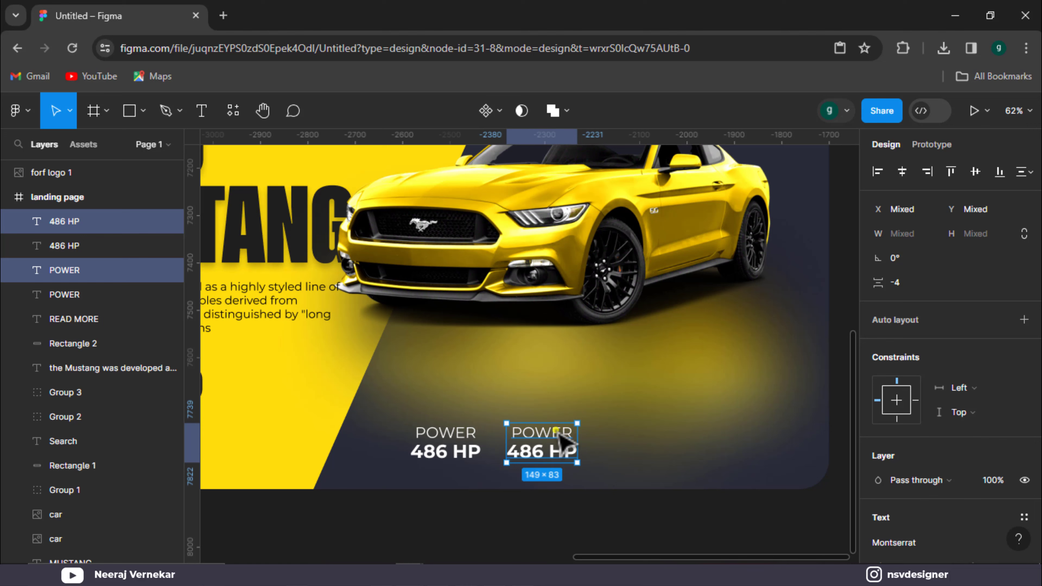
{"action": "key", "text": "ctrl+d"}
{"action": "key", "text": "ctrl+d"}
{"action": "left_click", "coordinate": [553, 500]}
Change the second spec pair's label to 0.60MHP and its value to 9.7 Sec.
{"action": "left_click", "coordinate": [553, 434]}
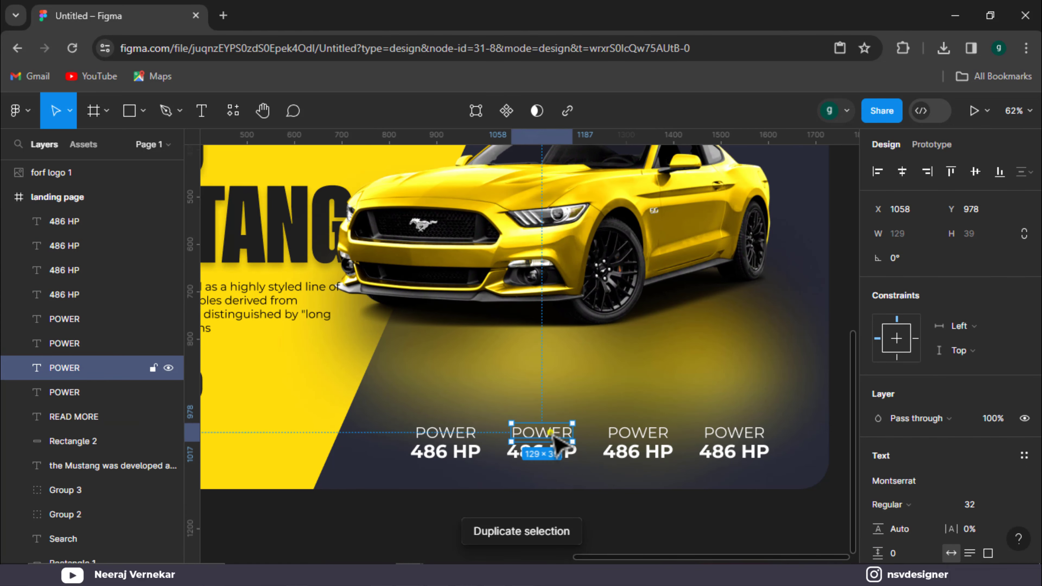
{"action": "double_click", "coordinate": [553, 434]}
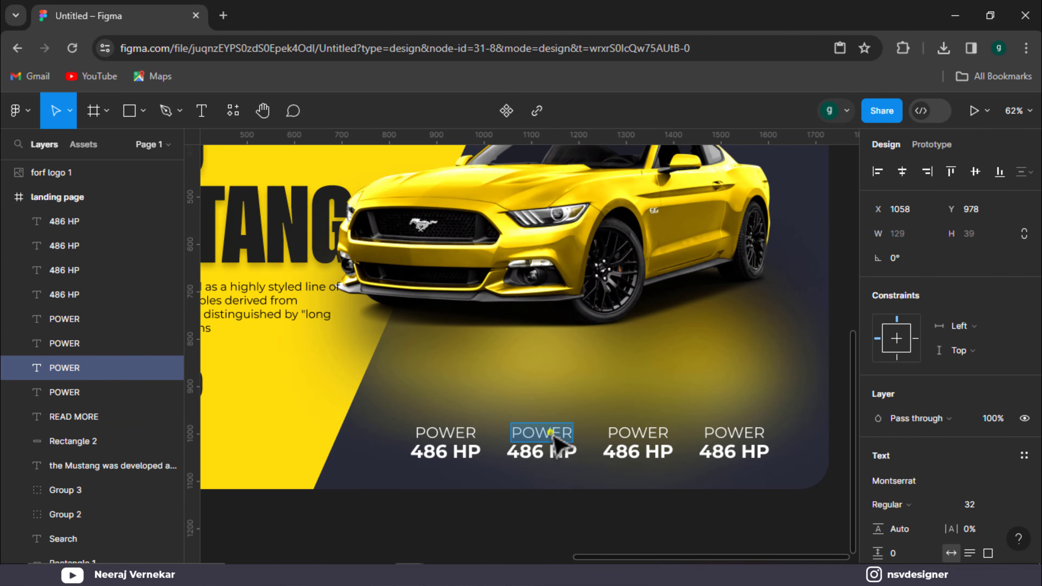
{"action": "type", "text": "0.0"}
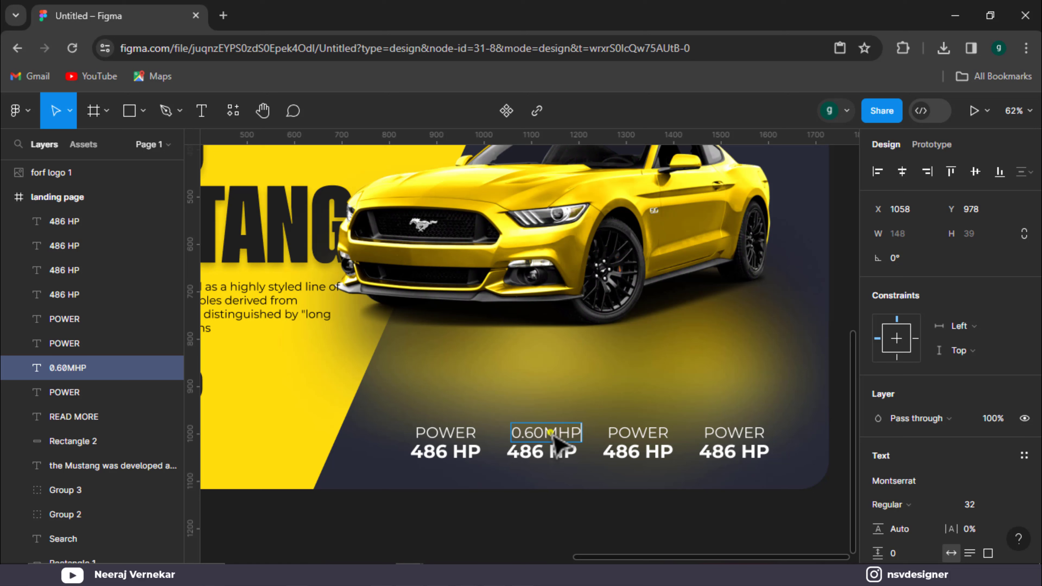
{"action": "triple_click", "coordinate": [535, 454]}
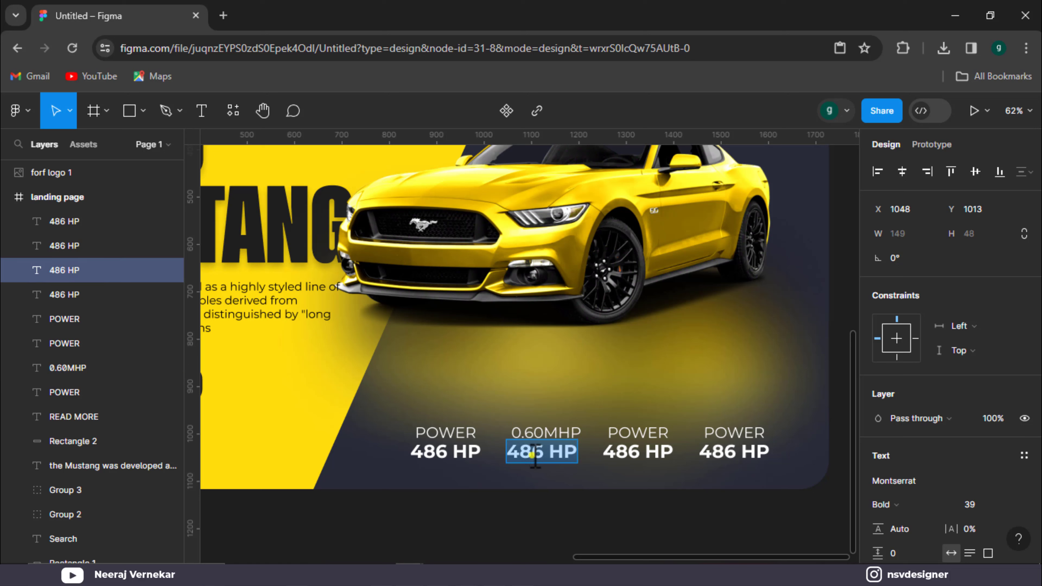
{"action": "type", "text": "9.7 Sec"}
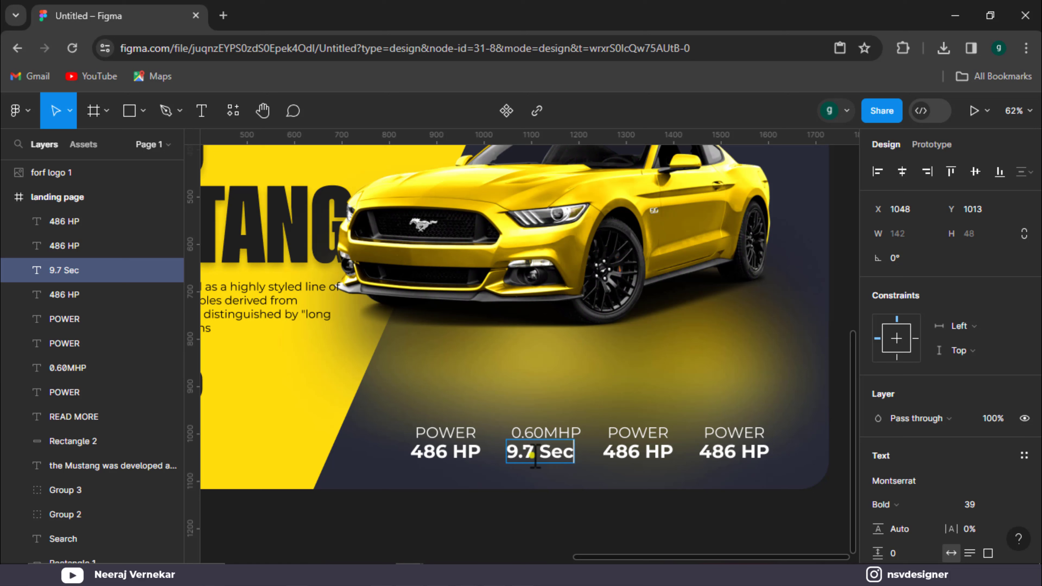
Change the third spec pair's label to 1/4MILE.
{"action": "double_click", "coordinate": [638, 432]}
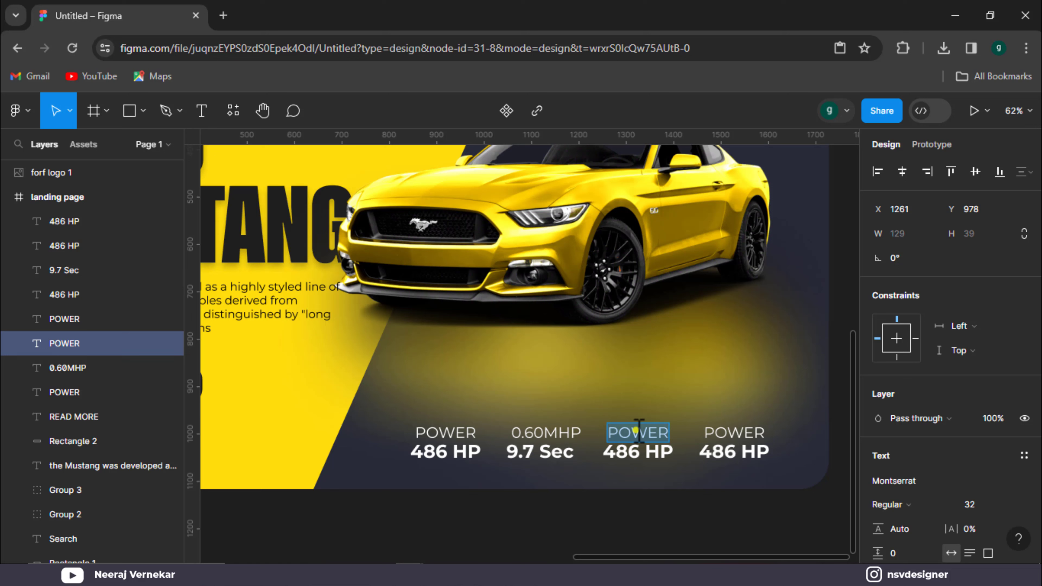
{"action": "type", "text": "1•4MILE"}
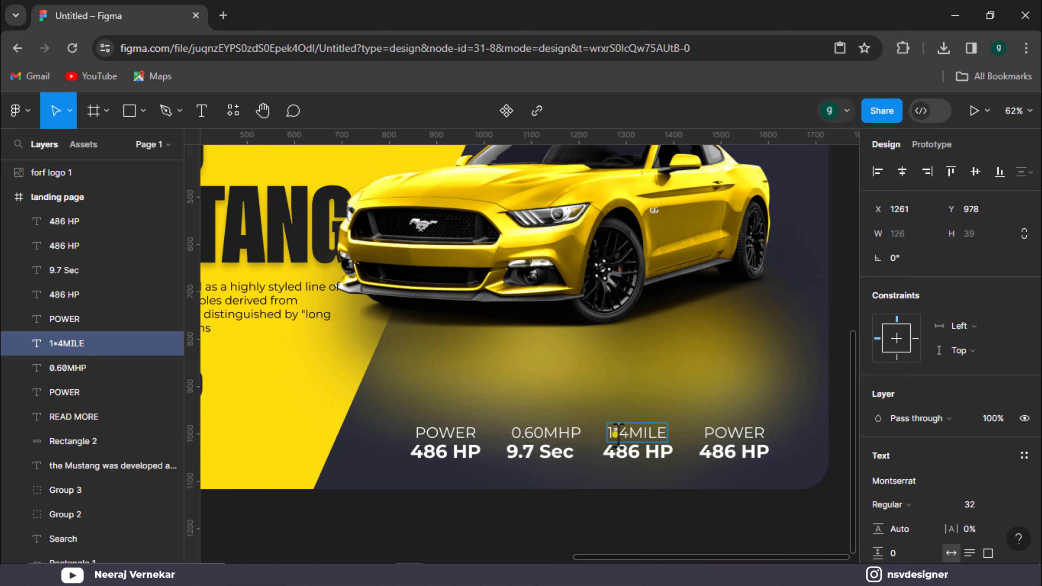
{"action": "key", "text": "BackSpace"}
{"action": "type", "text": "*"}
{"action": "key", "text": "BackSpace"}
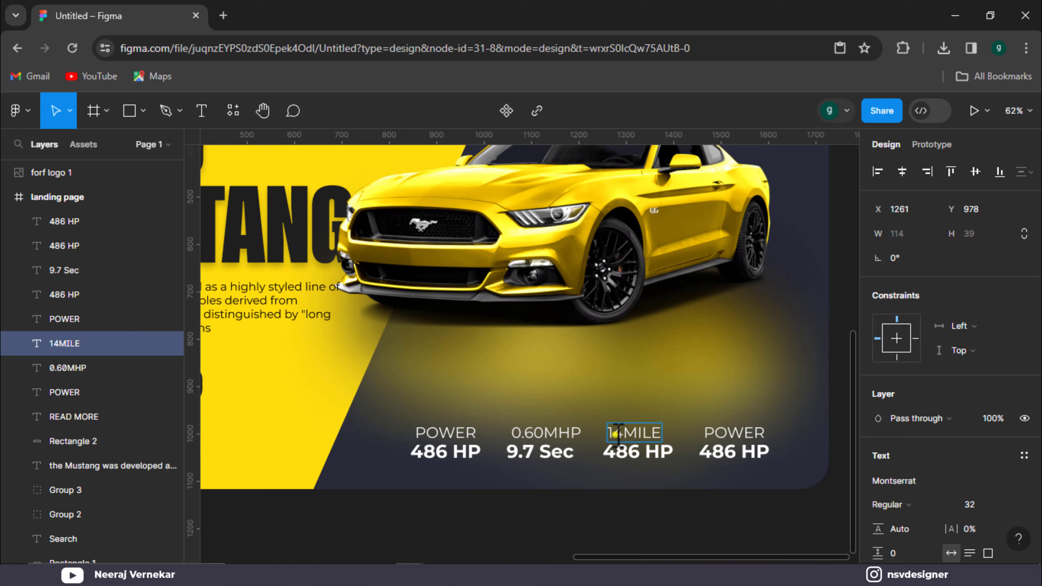
{"action": "type", "text": "/"}
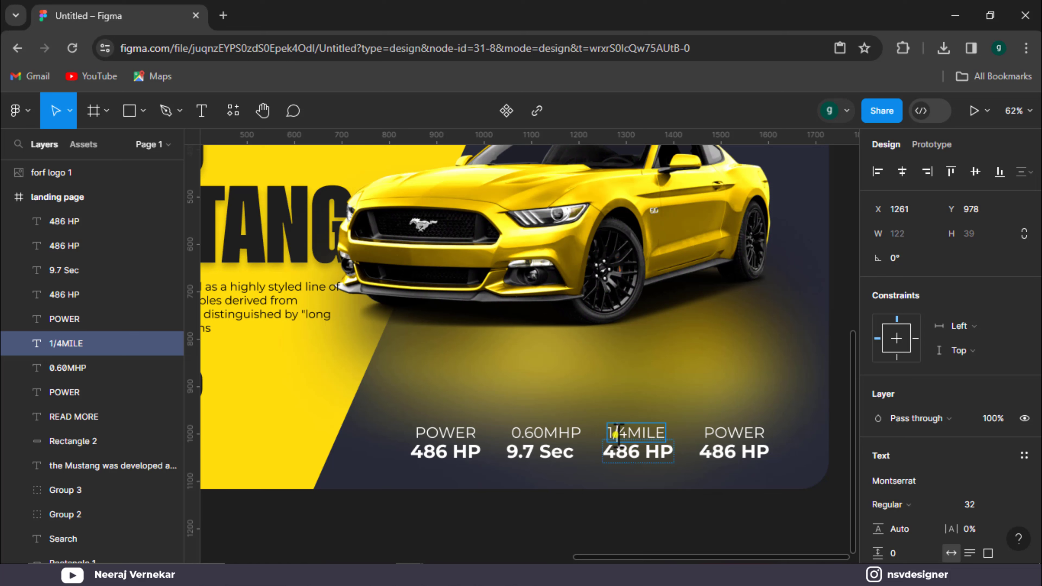
Change the third spec pair's value to 11.1, and the fourth pair's label and value to PRICE and $47,230.
{"action": "triple_click", "coordinate": [650, 457]}
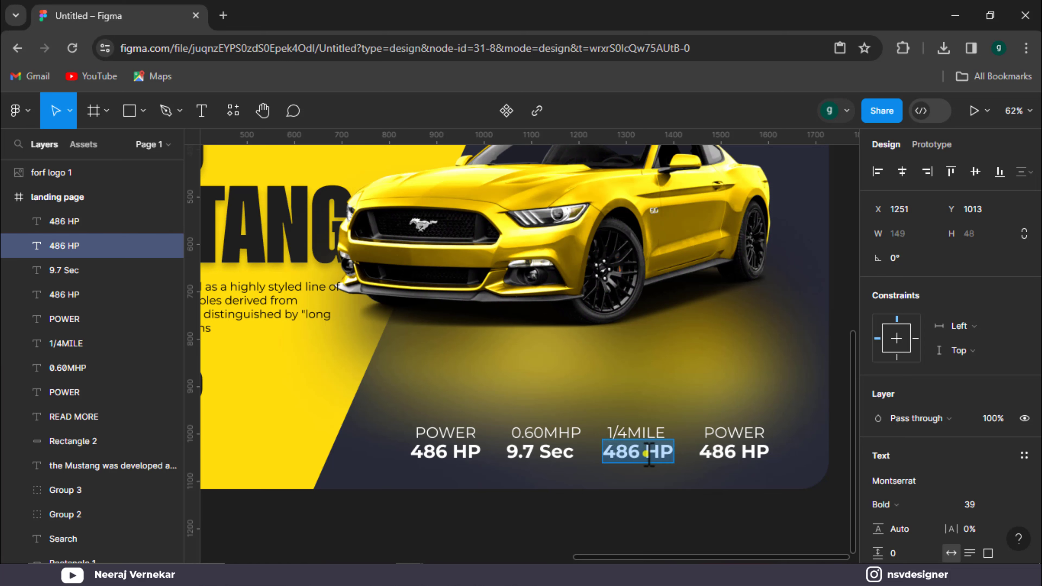
{"action": "type", "text": "11.1"}
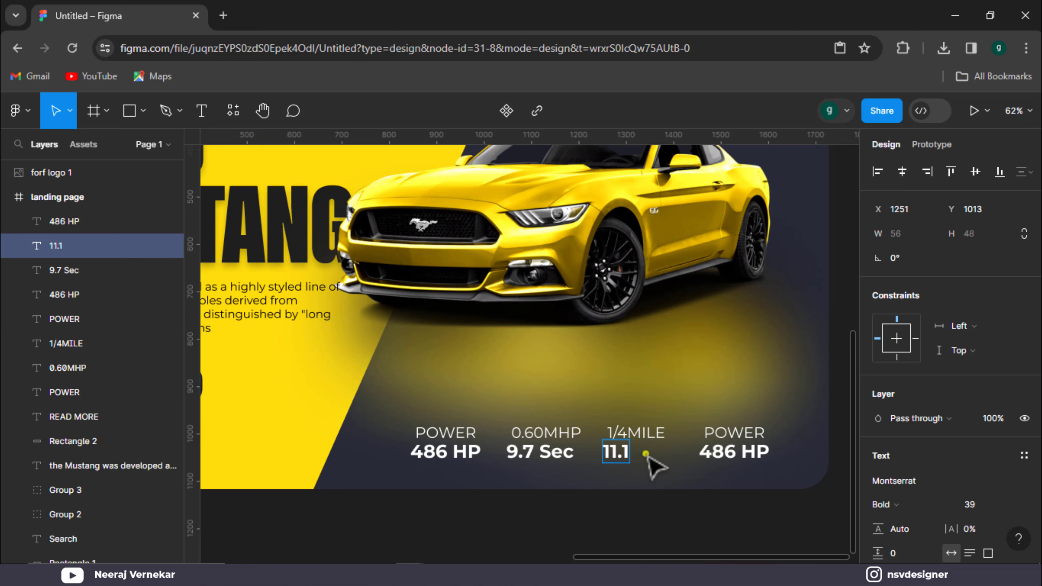
{"action": "left_click", "coordinate": [732, 431]}
{"action": "double_click", "coordinate": [732, 431]}
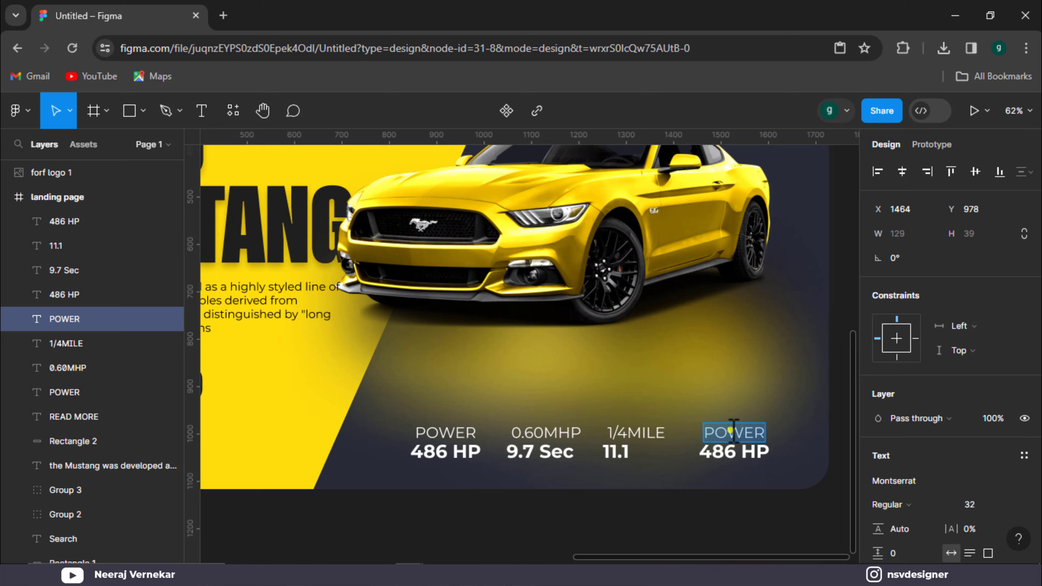
{"action": "type", "text": "PRICE"}
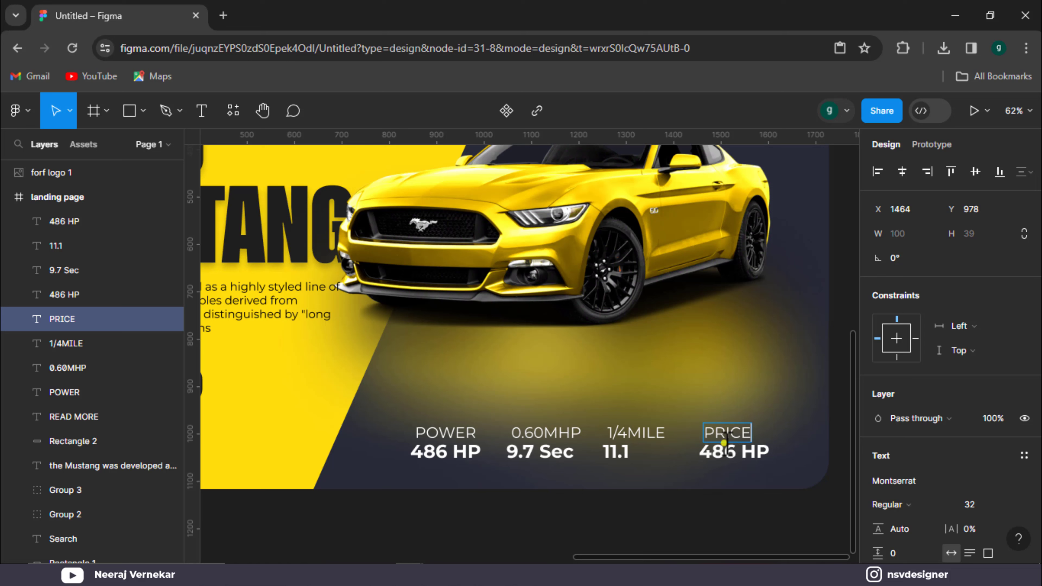
{"action": "double_click", "coordinate": [722, 454]}
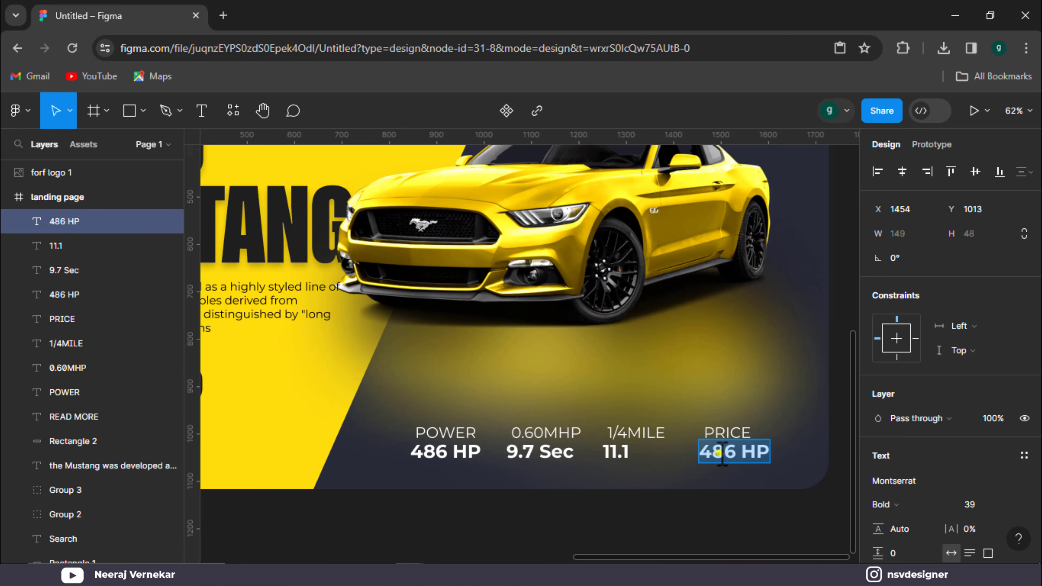
{"action": "type", "text": "$47,230"}
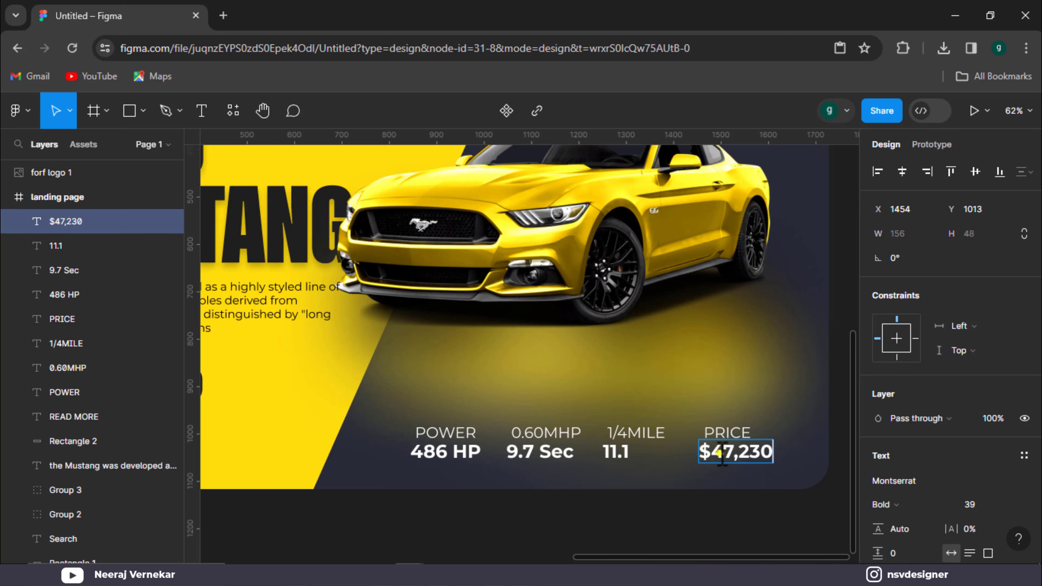
Align the label and value on their horizontal centers within each of the 0.60MHP, 1/4MILE and PRICE pairs.
{"action": "left_click", "coordinate": [545, 433]}
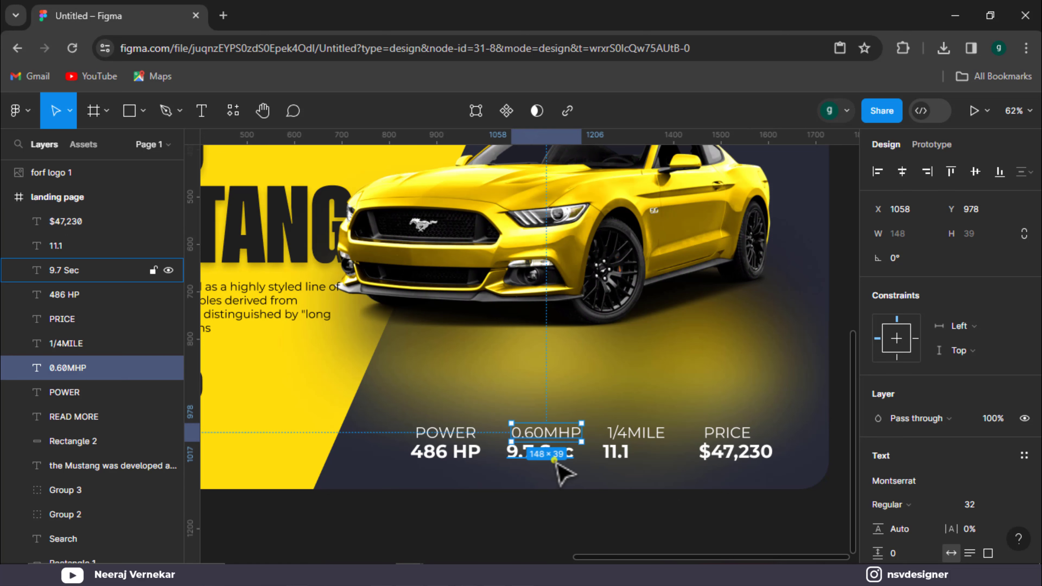
{"action": "left_click", "coordinate": [546, 451], "text": "shift"}
{"action": "left_click", "coordinate": [901, 171]}
{"action": "left_click", "coordinate": [721, 384]}
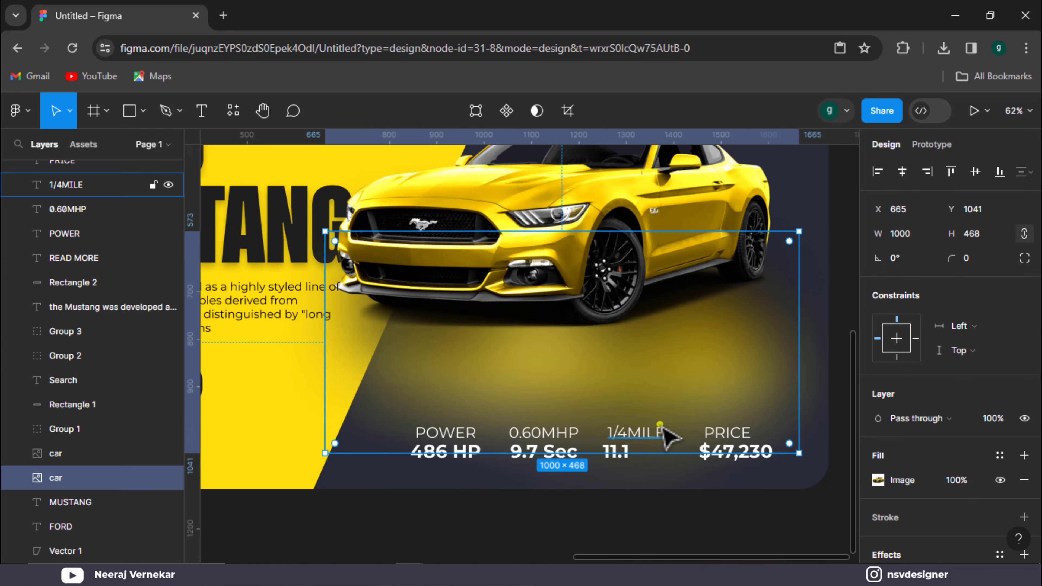
{"action": "left_click", "coordinate": [645, 438]}
{"action": "left_click", "coordinate": [646, 452], "text": "shift"}
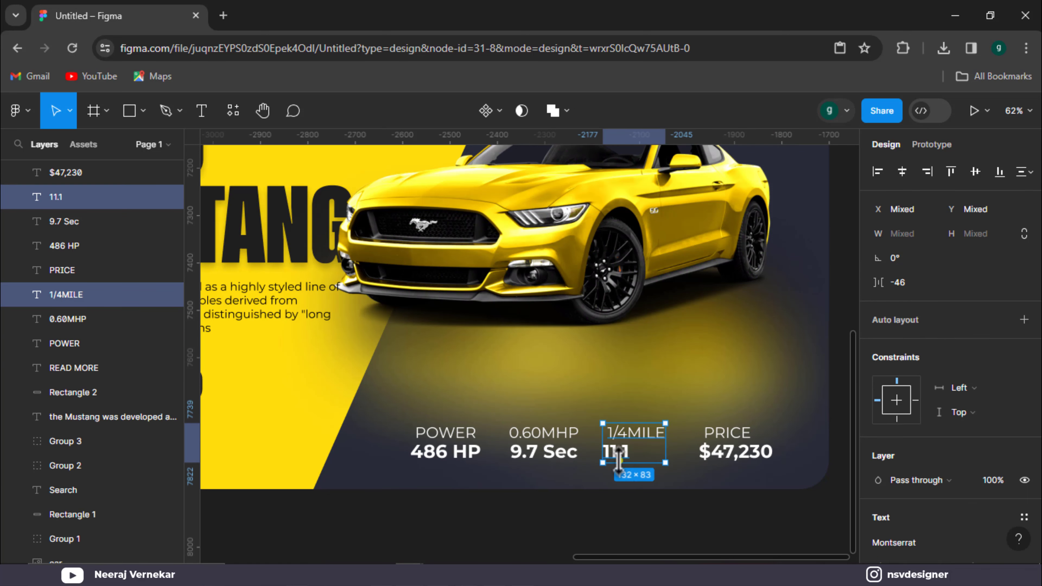
{"action": "left_click", "coordinate": [901, 171]}
{"action": "left_click", "coordinate": [750, 432]}
{"action": "left_click", "coordinate": [757, 453], "text": "shift"}
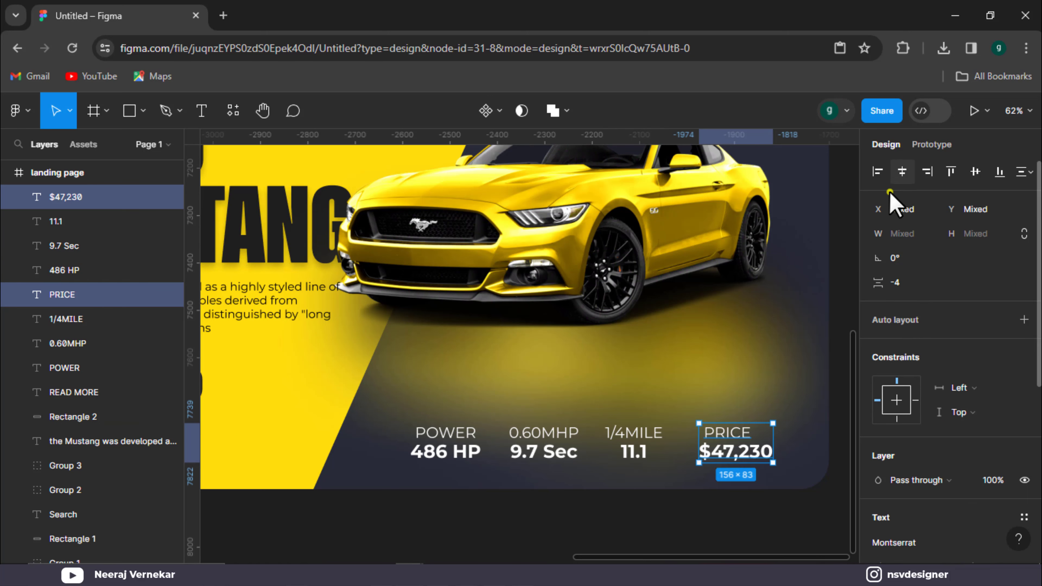
{"action": "left_click", "coordinate": [901, 172]}
{"action": "left_click", "coordinate": [651, 504]}
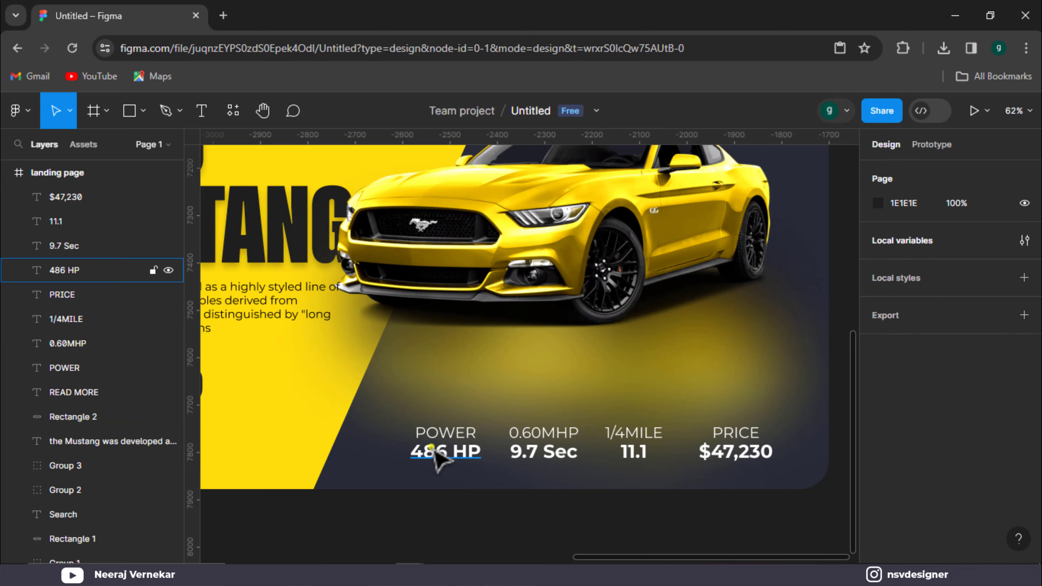
Group the POWER label with 486 HP, and the 0.60MHP label with 9.7 Sec, as two separate groups.
{"action": "left_click", "coordinate": [449, 449]}
{"action": "left_click", "coordinate": [455, 434], "text": "shift"}
{"action": "key", "text": "ctrl+g"}
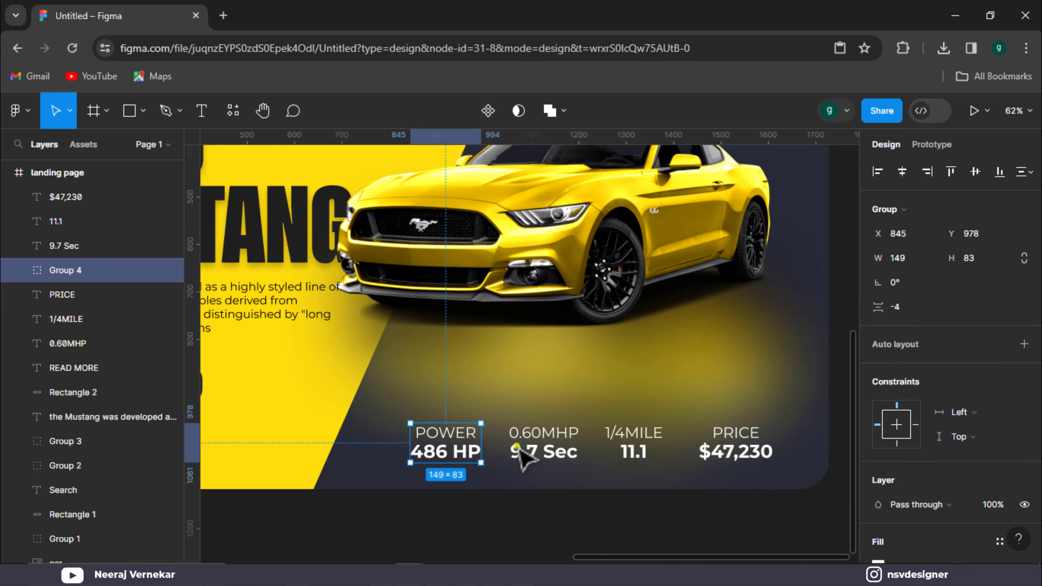
{"action": "left_click", "coordinate": [544, 451]}
{"action": "left_click", "coordinate": [546, 433], "text": "shift"}
{"action": "key", "text": "ctrl+g"}
Group the 1/4MILE label with 11.1, and the PRICE label with $47,230, as two separate groups.
{"action": "left_click", "coordinate": [658, 459]}
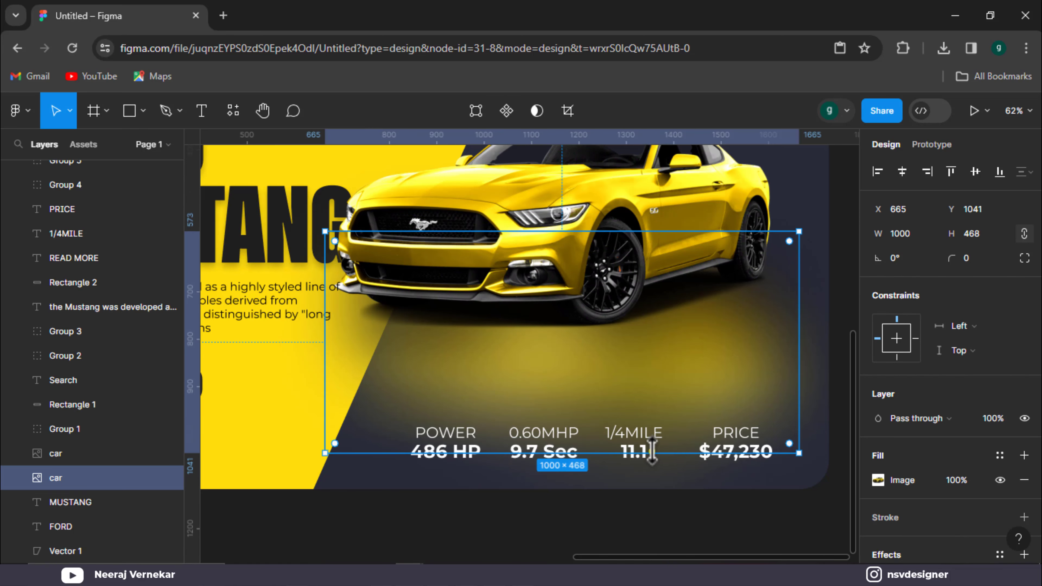
{"action": "left_click", "coordinate": [624, 503]}
{"action": "left_click", "coordinate": [634, 452]}
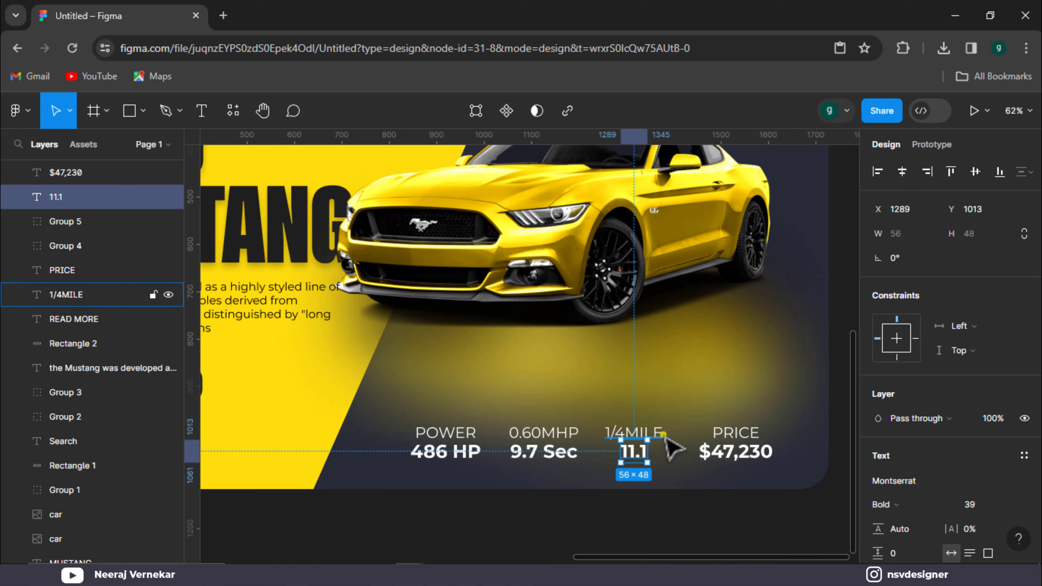
{"action": "left_click", "coordinate": [654, 431], "text": "shift"}
{"action": "key", "text": "ctrl+g"}
{"action": "left_click", "coordinate": [756, 451]}
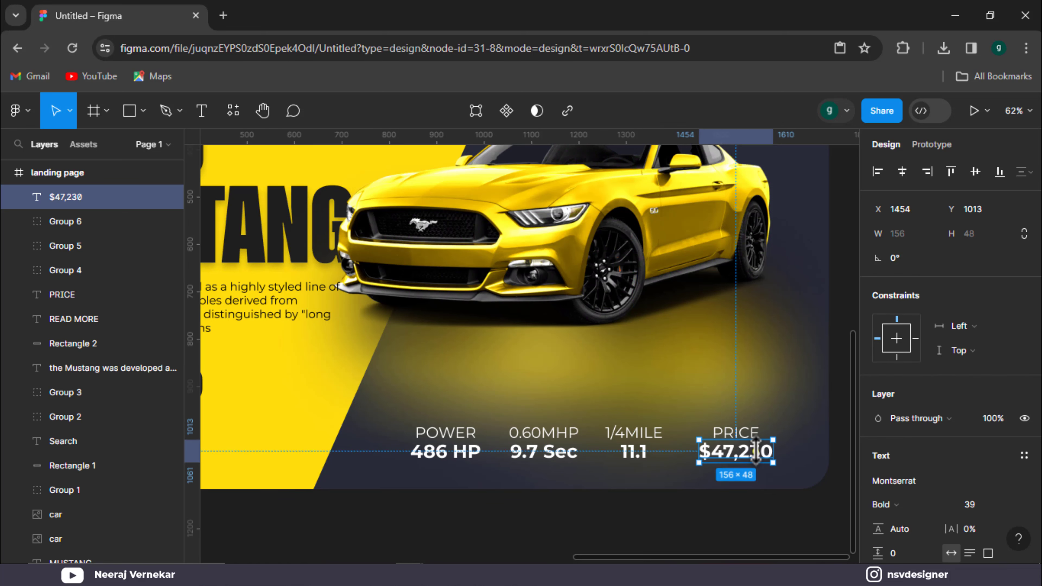
{"action": "left_click", "coordinate": [752, 432], "text": "shift"}
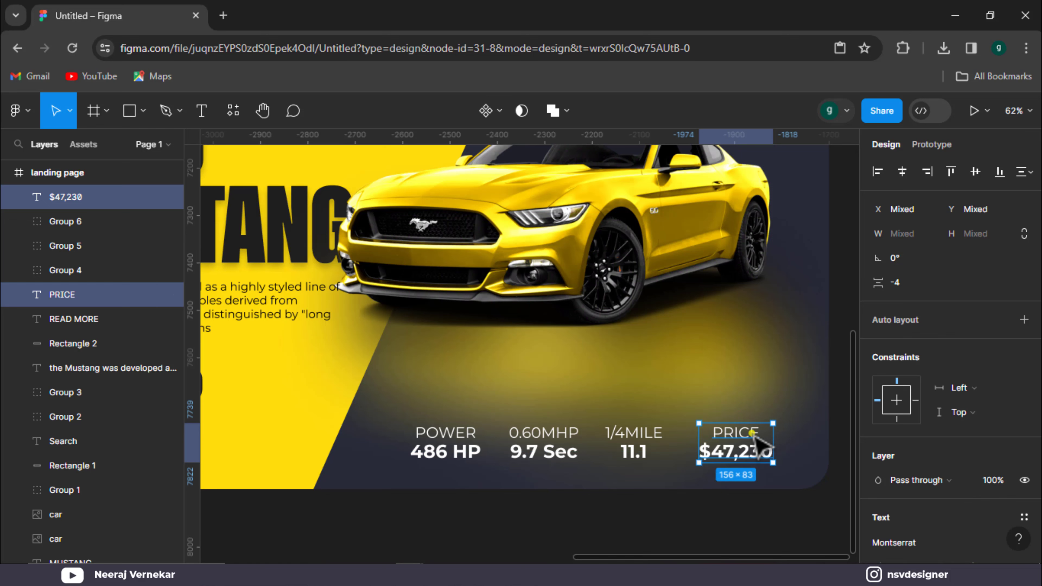
{"action": "key", "text": "ctrl+g"}
{"action": "left_click", "coordinate": [622, 507]}
Move all four spec groups together slightly down to Y 1009, keeping them in one row below the car.
{"action": "left_click", "coordinate": [431, 455]}
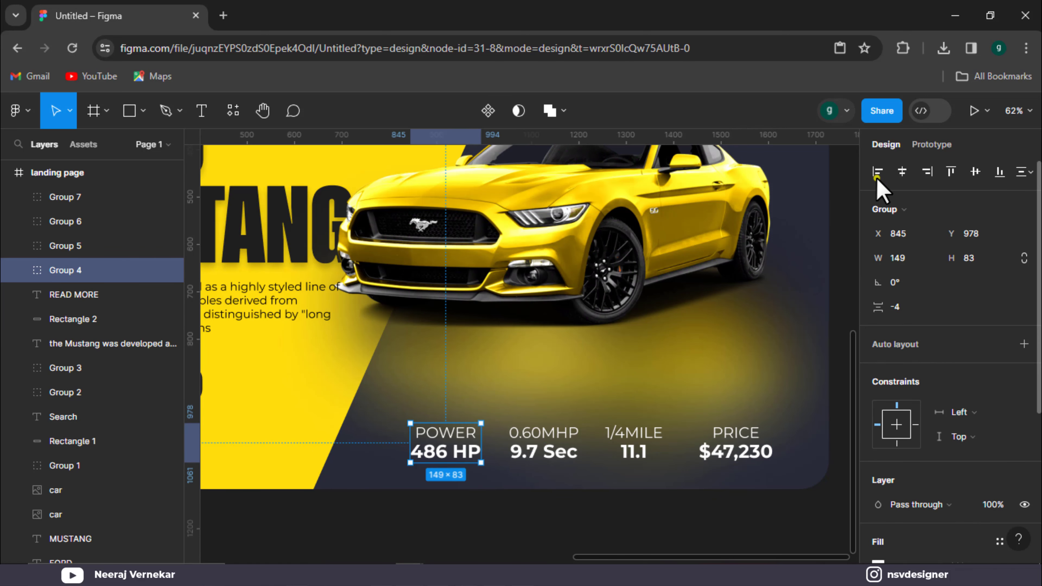
{"action": "scroll", "coordinate": [496, 496], "scroll_direction": "down", "scroll_amount": 3}
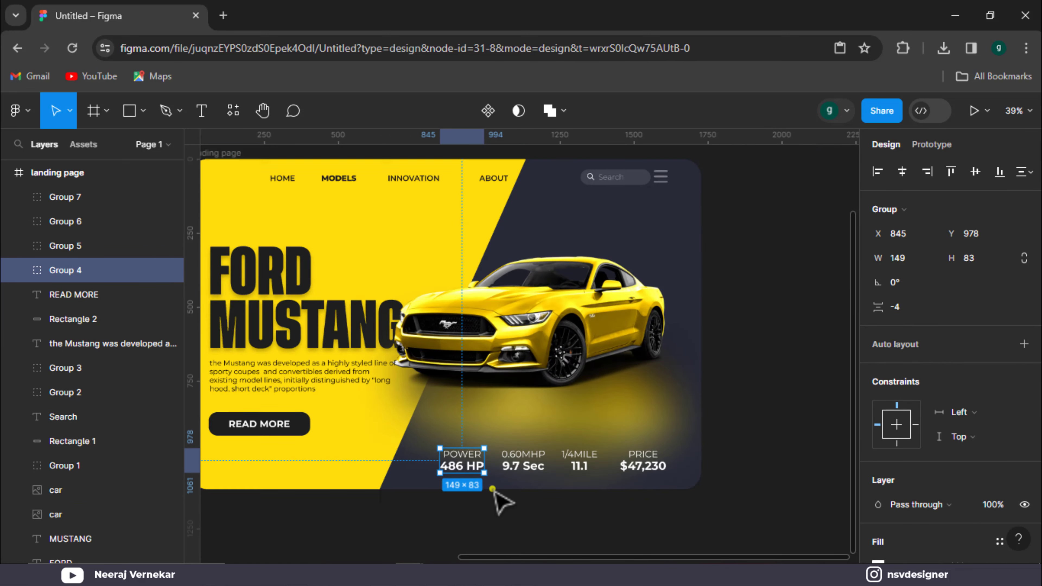
{"action": "scroll", "coordinate": [494, 490], "scroll_direction": "left", "scroll_amount": 3}
{"action": "key", "text": "Escape"}
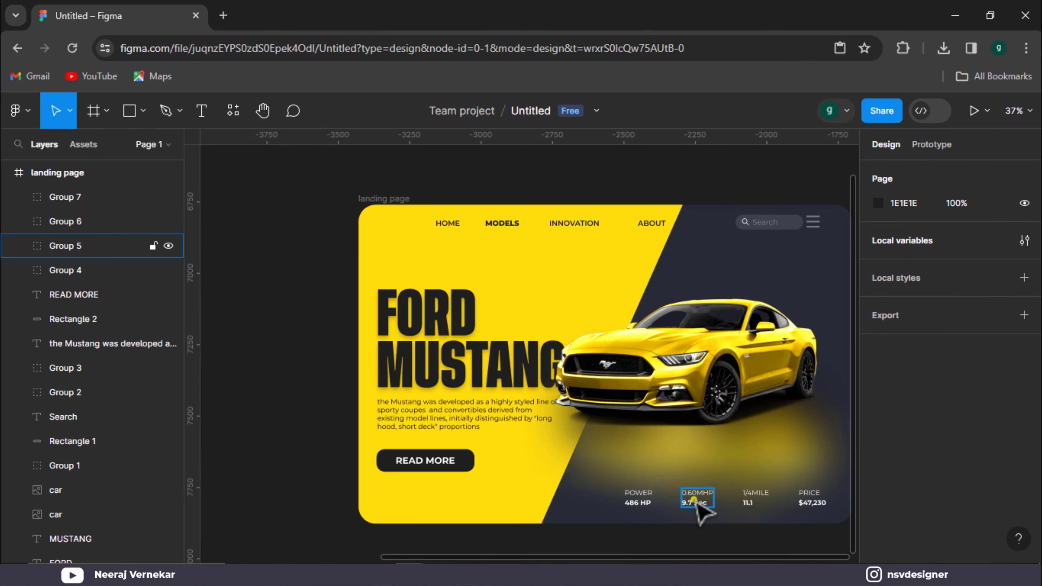
{"action": "left_click", "coordinate": [691, 499]}
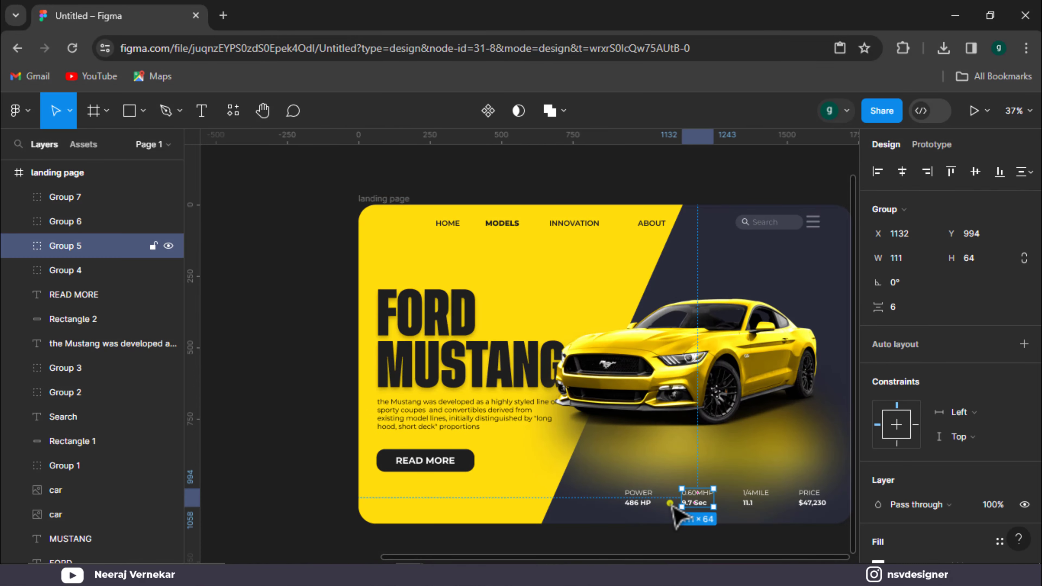
{"action": "left_click", "coordinate": [639, 503], "text": "shift"}
{"action": "left_click", "coordinate": [756, 500], "text": "shift"}
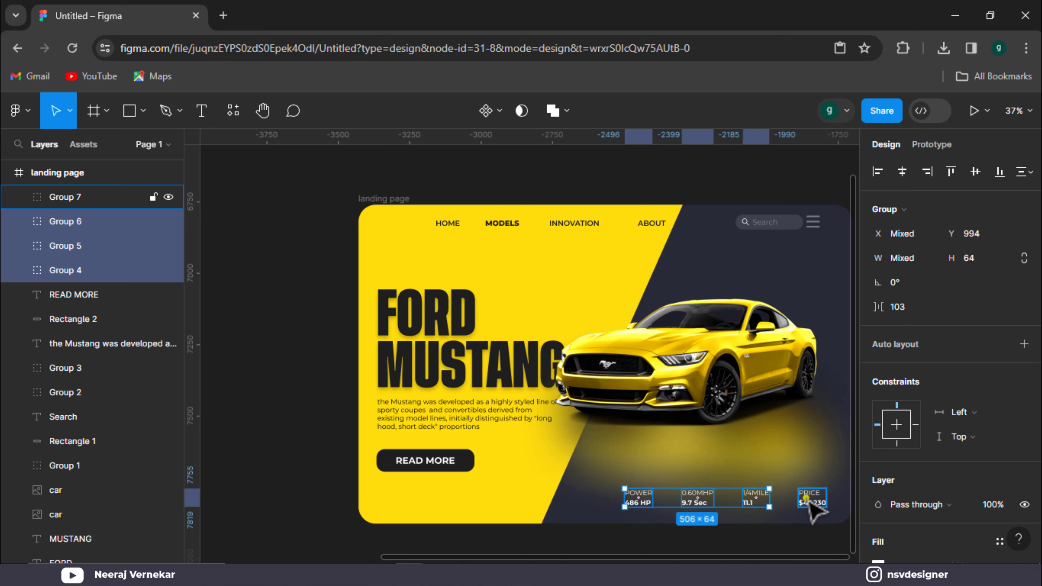
{"action": "left_click", "coordinate": [809, 502], "text": "shift"}
{"action": "left_click_drag", "start_coordinate": [809, 502], "coordinate": [816, 505]}
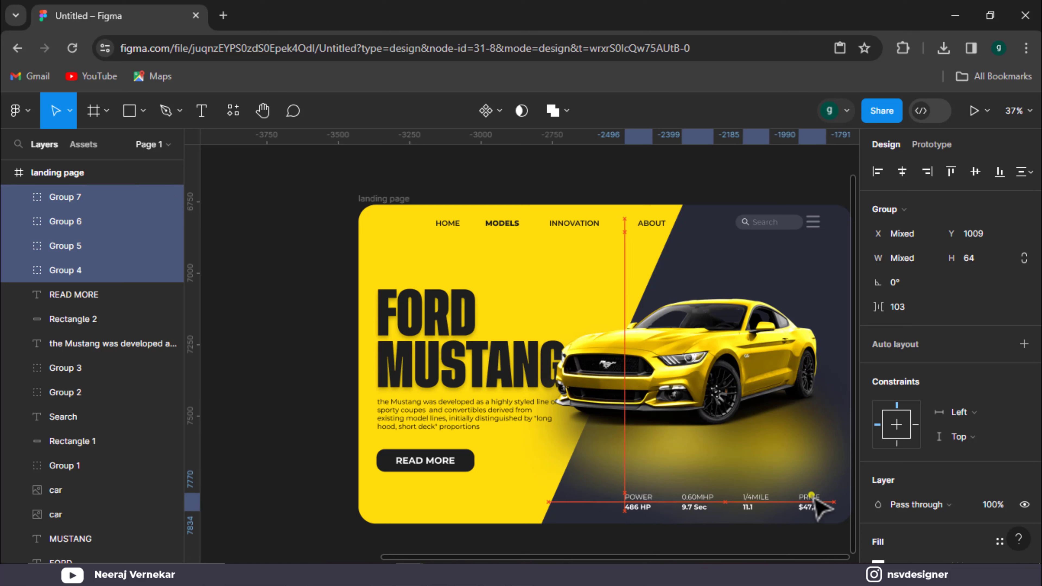
{"action": "left_click", "coordinate": [270, 396]}
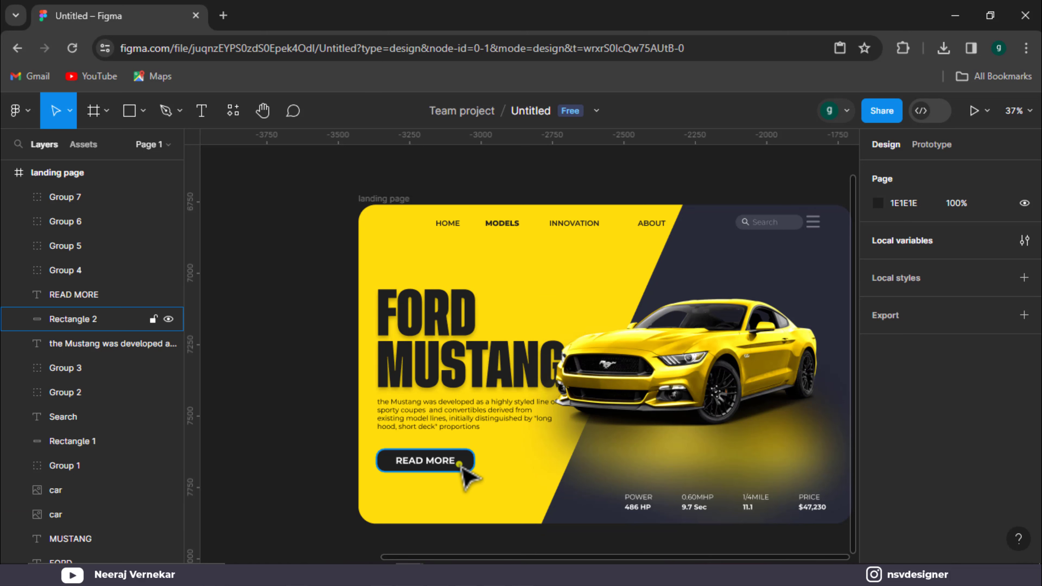
Move the READ MORE button with its text and the description paragraph down on the yellow side.
{"action": "left_click", "coordinate": [442, 463]}
{"action": "left_click", "coordinate": [436, 468], "text": "shift"}
{"action": "left_click_drag", "start_coordinate": [436, 468], "coordinate": [469, 489]}
{"action": "left_click_drag", "start_coordinate": [455, 416], "coordinate": [456, 438]}
Move the FORD and MUSTANG title texts together about 45 px down, closer to the description.
{"action": "left_click", "coordinate": [451, 365]}
{"action": "left_click", "coordinate": [443, 325], "text": "shift"}
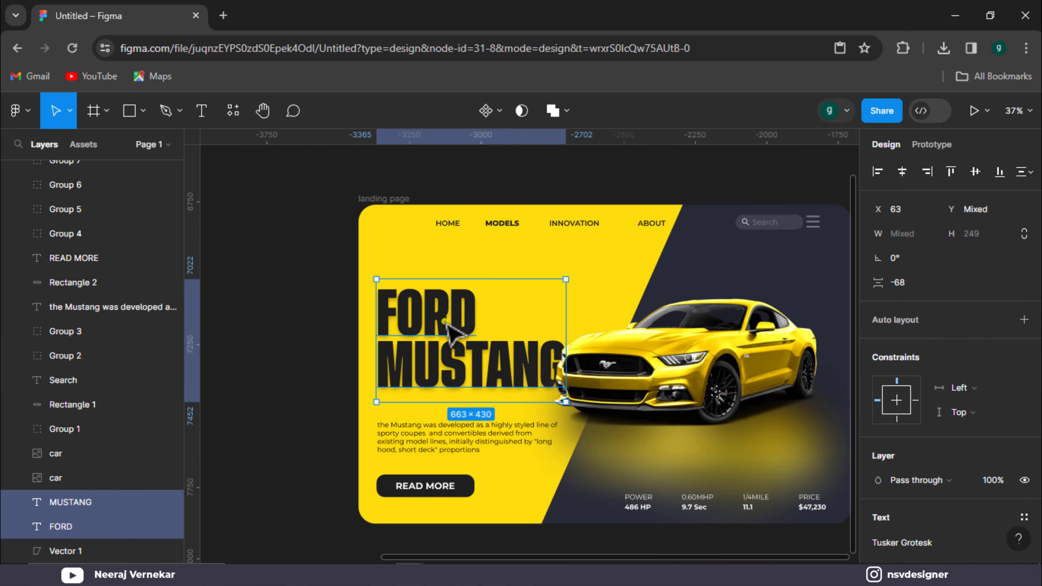
{"action": "left_click_drag", "start_coordinate": [443, 325], "coordinate": [442, 333]}
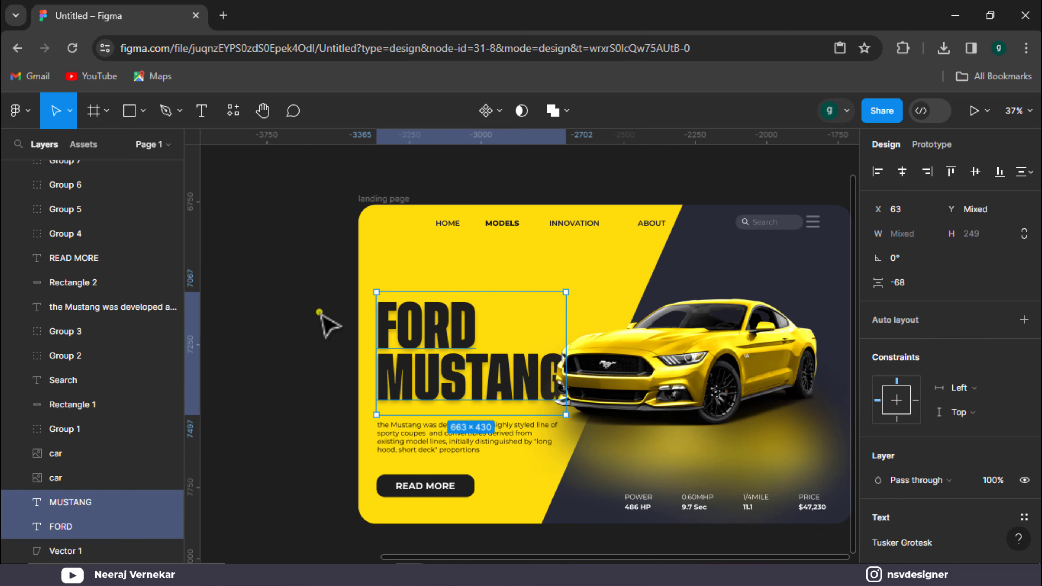
{"action": "left_click", "coordinate": [319, 309]}
Bring the Ford logo image from outside the frame onto the landing page, above the FORD MUSTANG title.
{"action": "left_click_drag", "start_coordinate": [349, 274], "coordinate": [830, 378]}
{"action": "left_click_drag", "start_coordinate": [453, 246], "coordinate": [696, 410]}
{"action": "left_click_drag", "start_coordinate": [724, 456], "coordinate": [342, 299]}
{"action": "left_click_drag", "start_coordinate": [310, 250], "coordinate": [529, 267]}
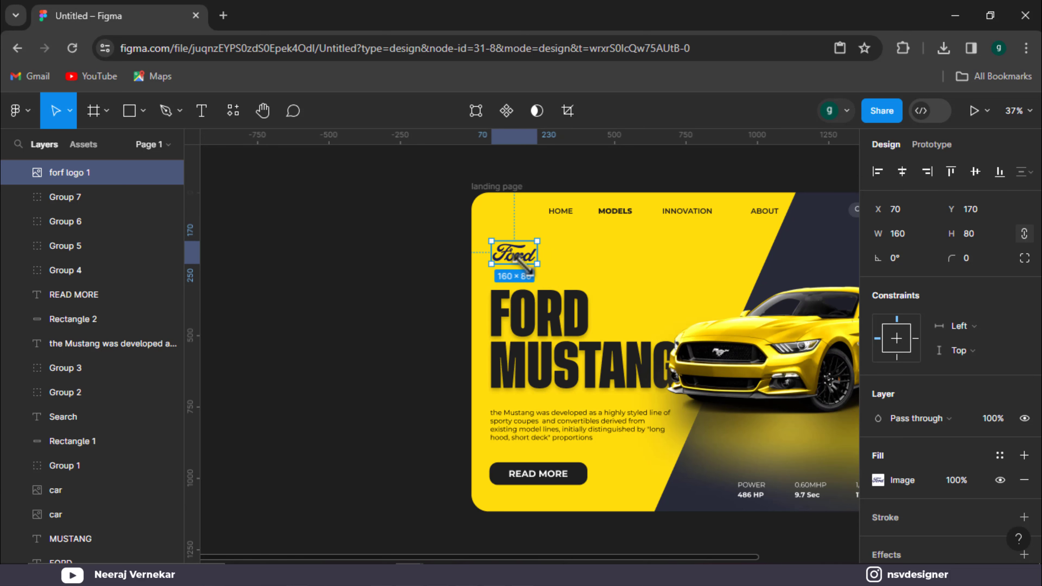
Shrink the Ford logo to 104 × 52 and place it beside HOME at X 63, Y 38, flush with the title's left edge.
{"action": "scroll", "coordinate": [523, 265], "scroll_direction": "up", "scroll_amount": 3}
{"action": "scroll", "coordinate": [523, 265], "scroll_direction": "up", "scroll_amount": 3}
{"action": "scroll", "coordinate": [513, 295], "scroll_direction": "down", "scroll_amount": 2}
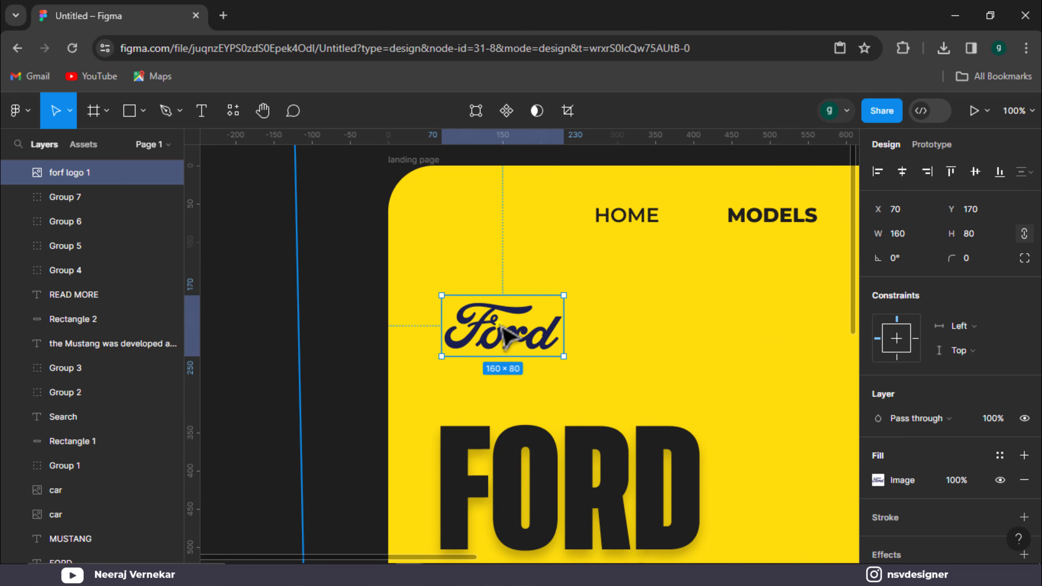
{"action": "left_click_drag", "start_coordinate": [505, 334], "coordinate": [484, 223]}
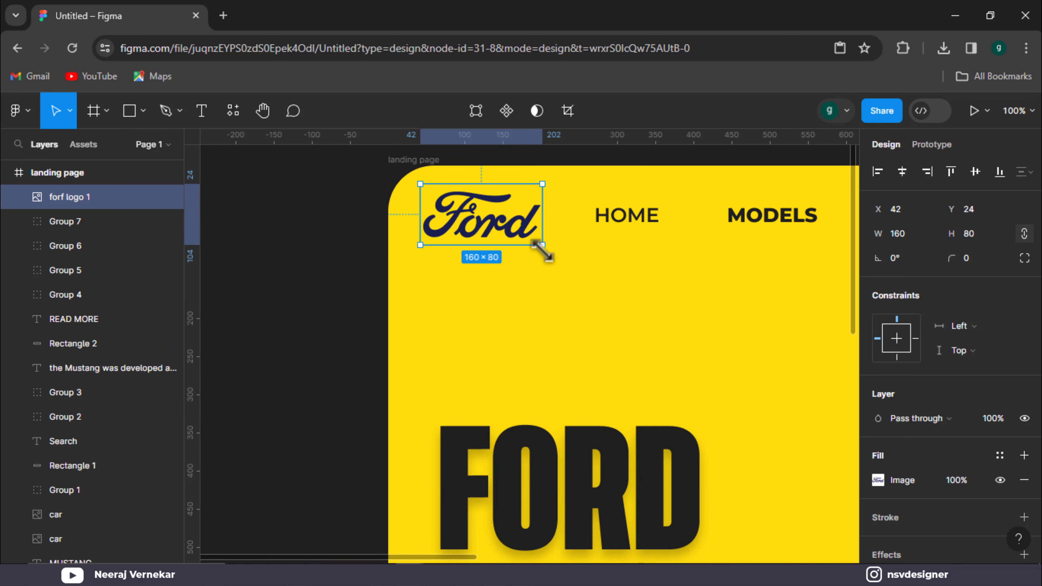
{"action": "left_click_drag", "start_coordinate": [546, 252], "coordinate": [488, 236]}
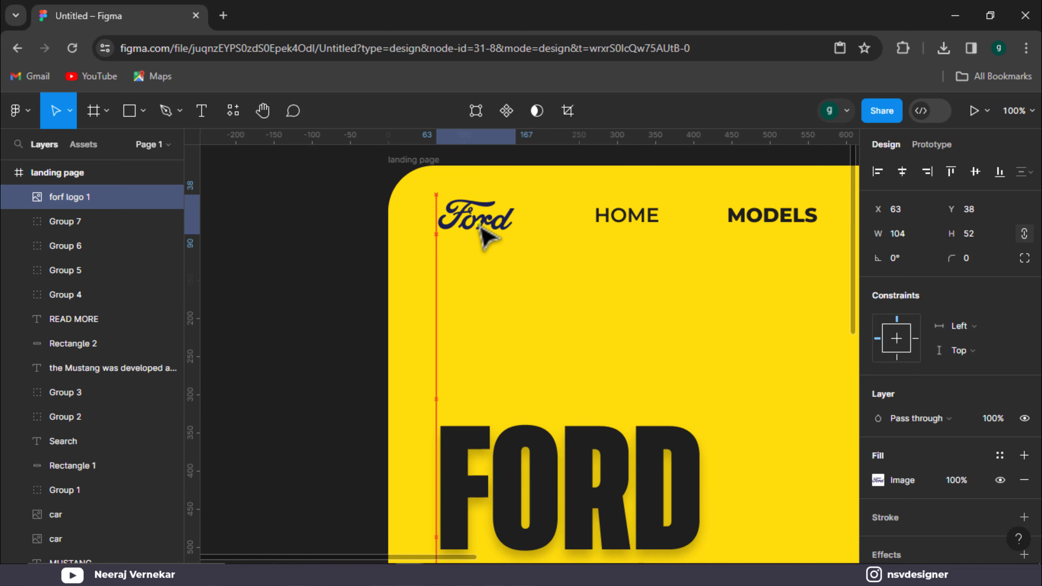
{"action": "left_click", "coordinate": [294, 296]}
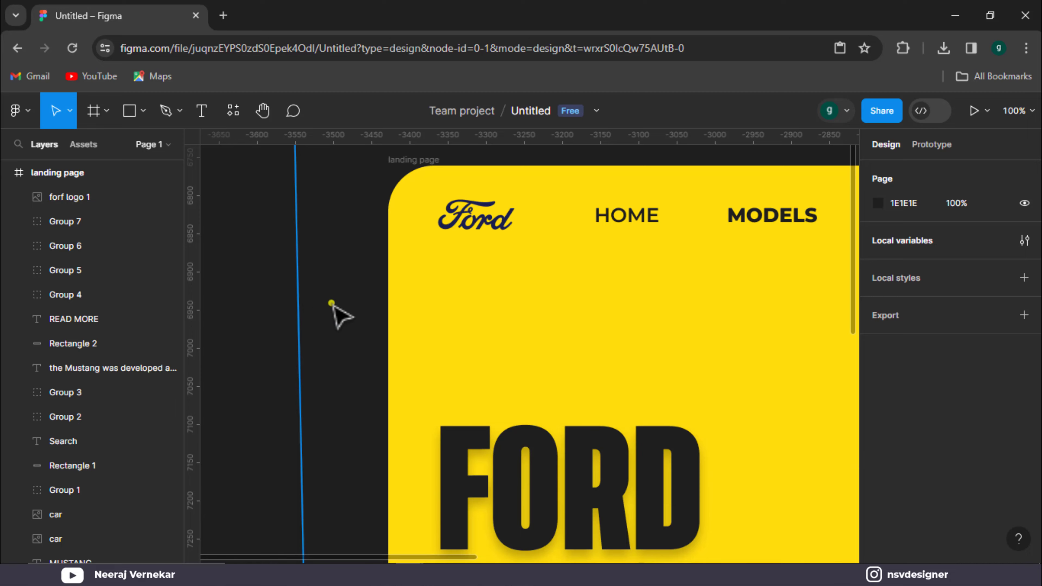
{"action": "scroll", "coordinate": [568, 307], "scroll_direction": "down", "scroll_amount": 6}
{"action": "left_click_drag", "start_coordinate": [677, 393], "coordinate": [470, 354]}
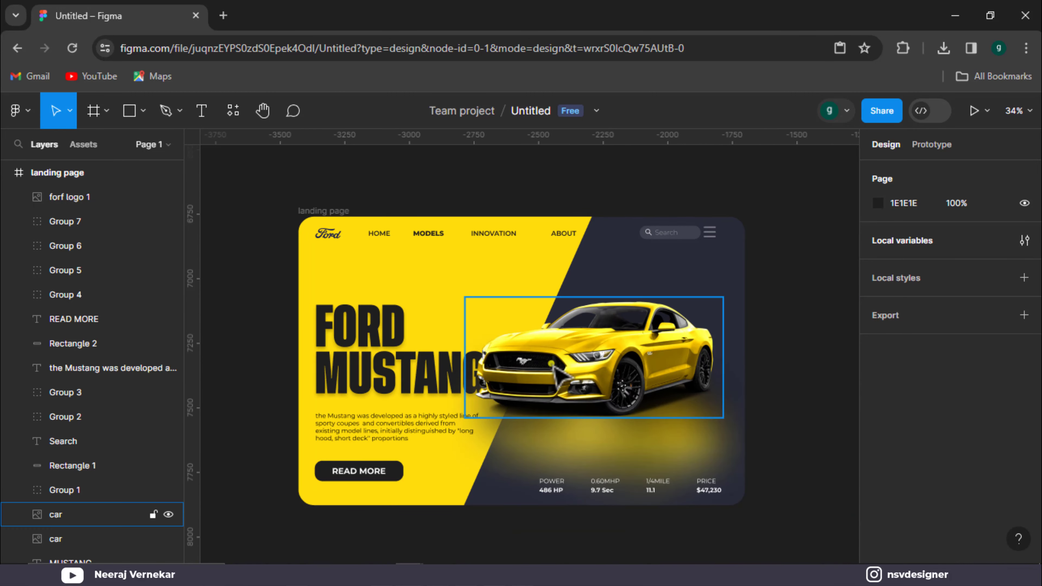